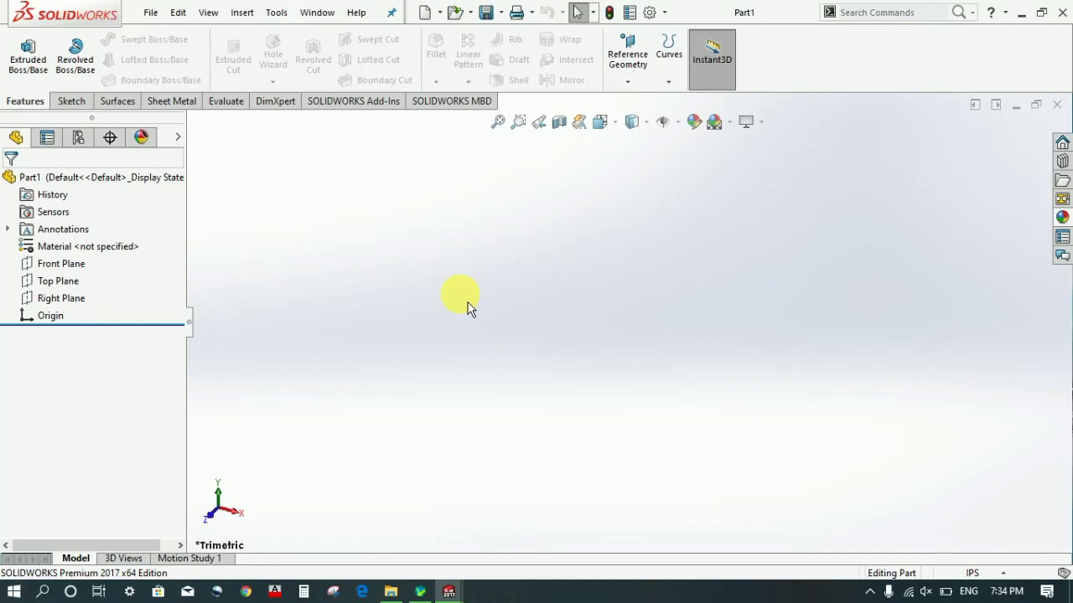
Change the part's unit system from IPS to MMGS (millimetre, gram, second)
left_click(983, 574)
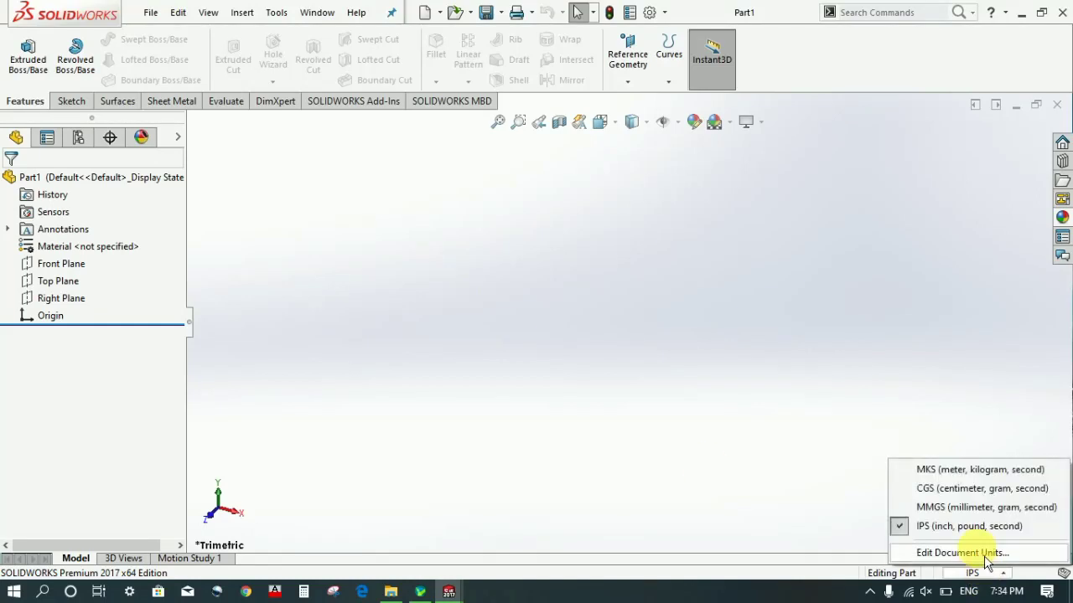
left_click(972, 508)
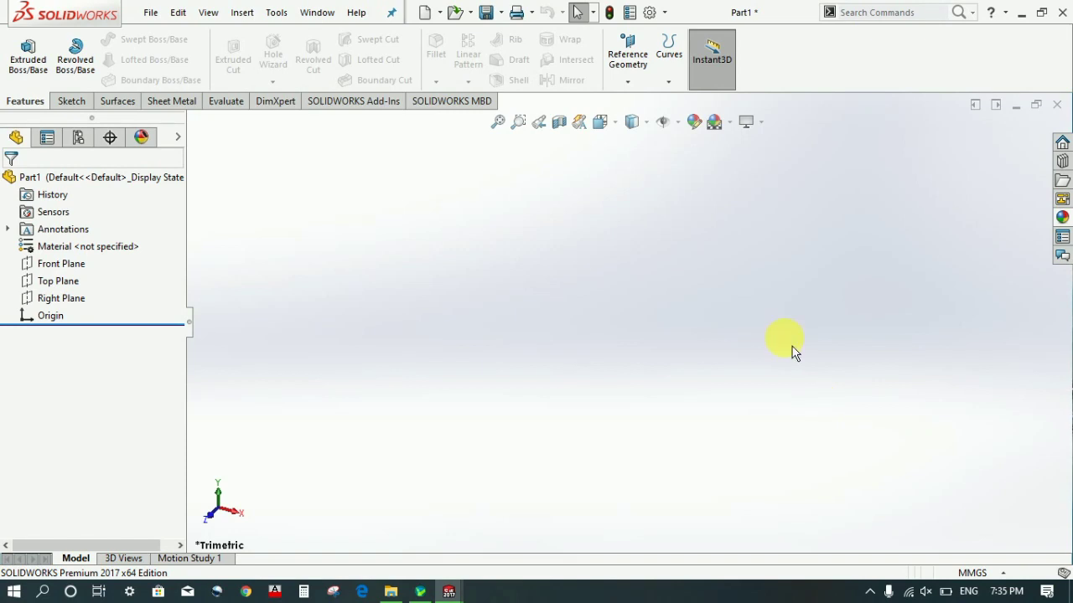
Start a sketch on the Front Plane with a horizontal centerline through the origin
left_click(73, 104)
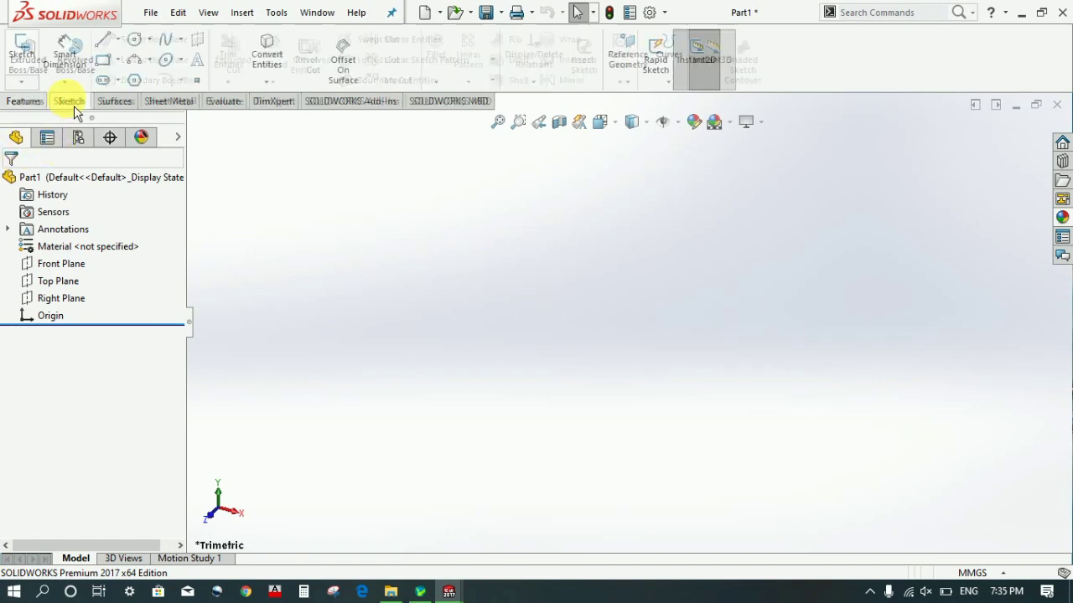
left_click(21, 49)
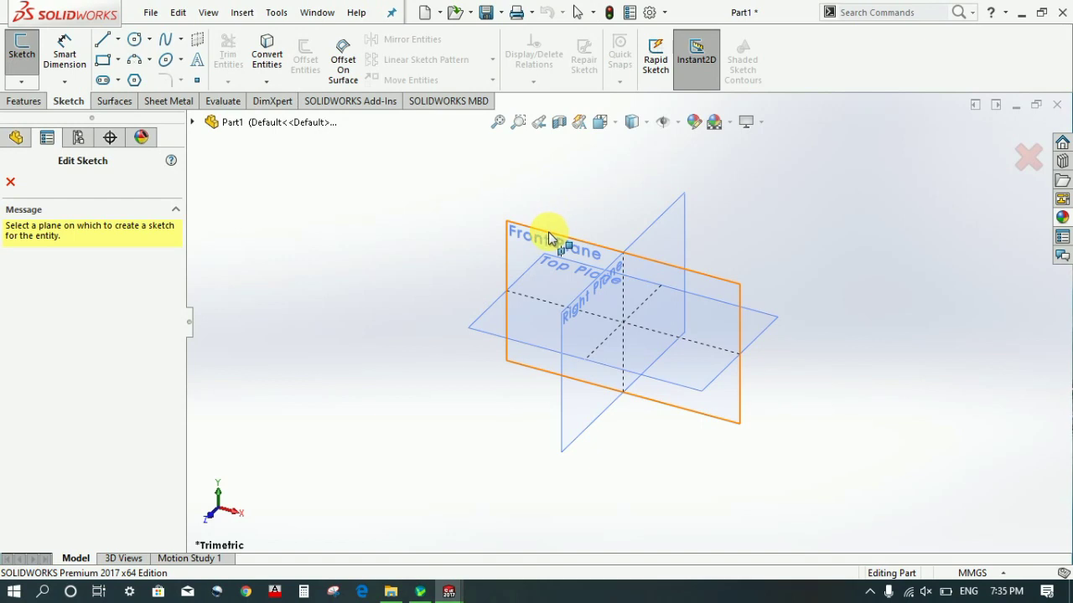
left_click(549, 238)
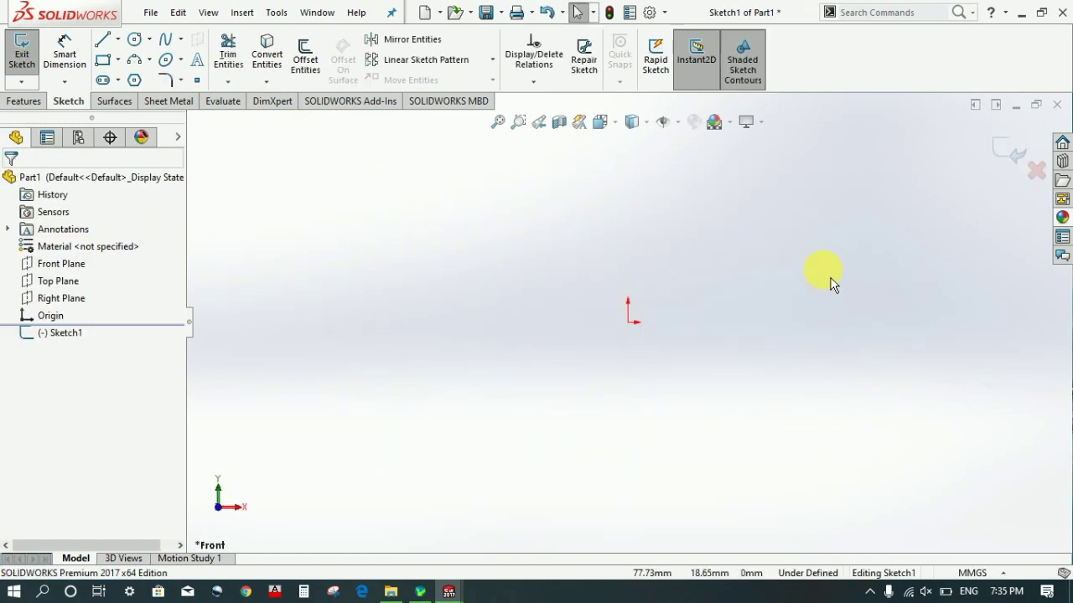
left_click(117, 38)
left_click(125, 72)
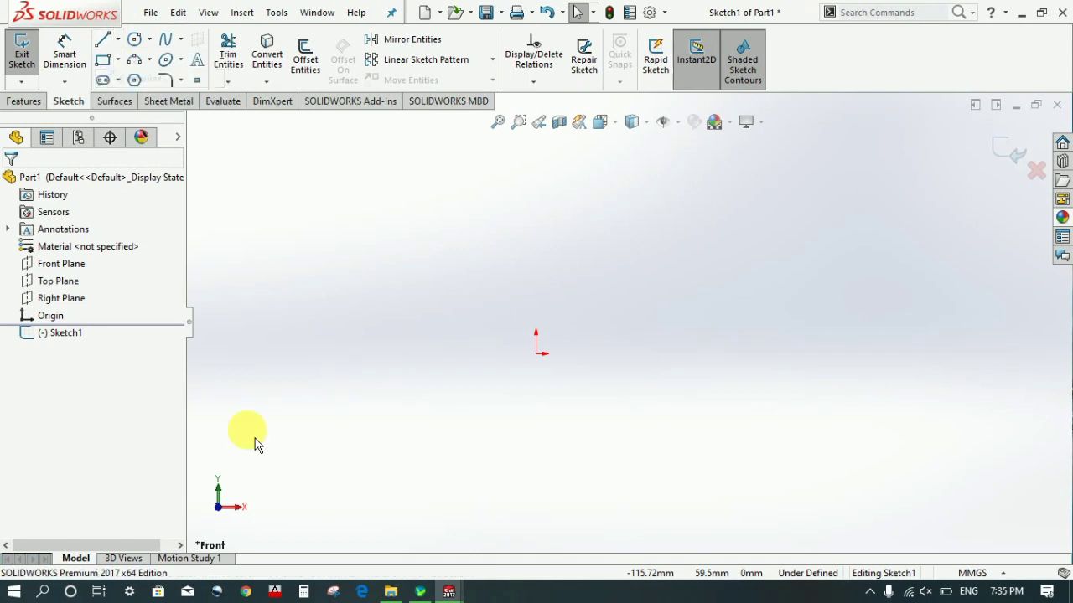
left_click(324, 353)
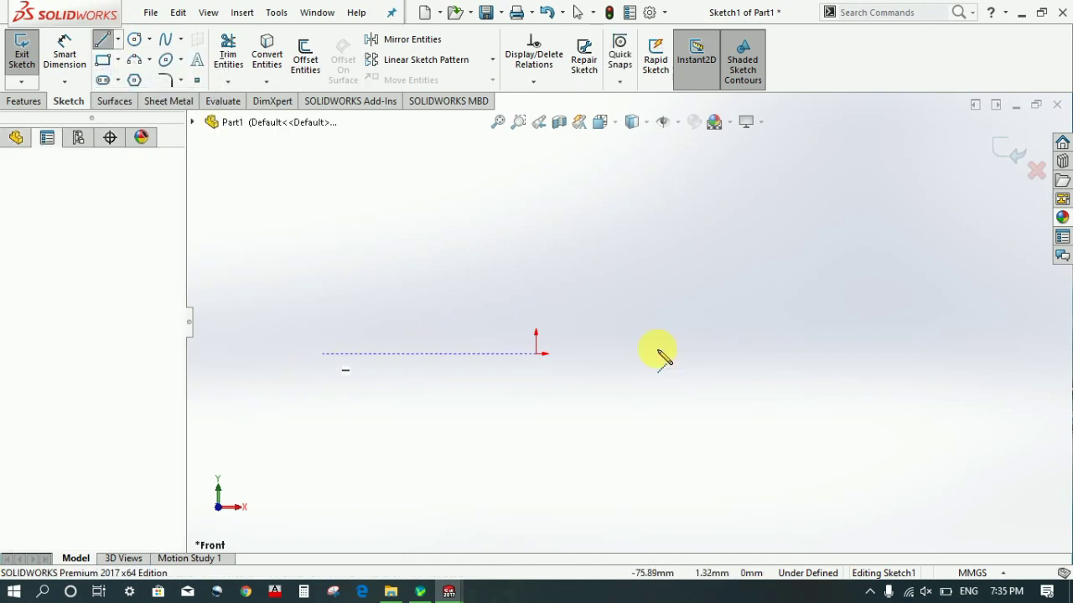
left_click(845, 353)
key("Escape")
key("Escape")
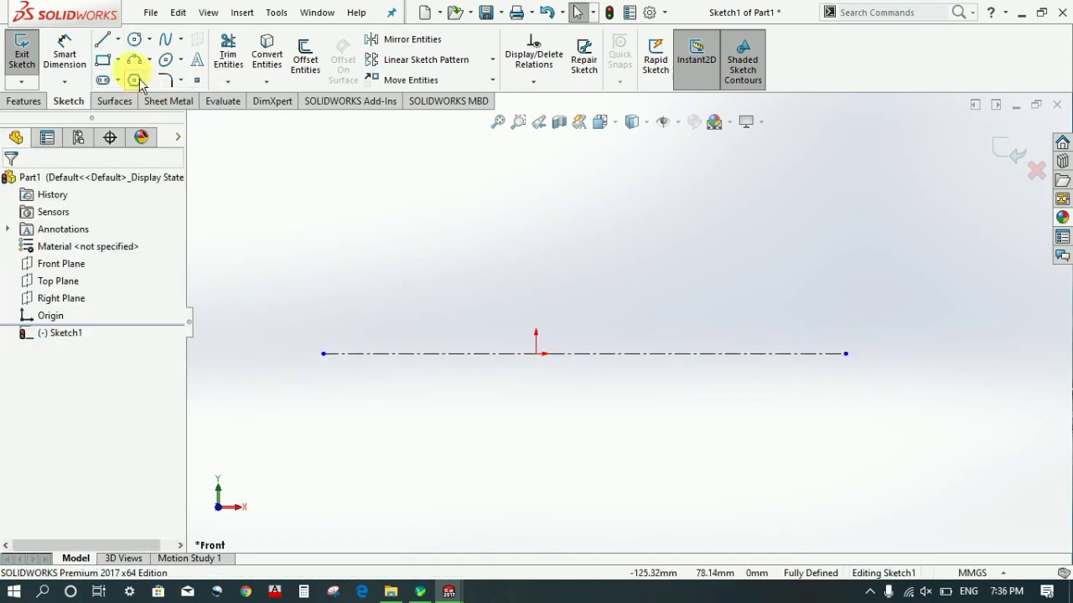
Draw the stepped five-line profile from the centerline's right end to a left edge
left_click(102, 39)
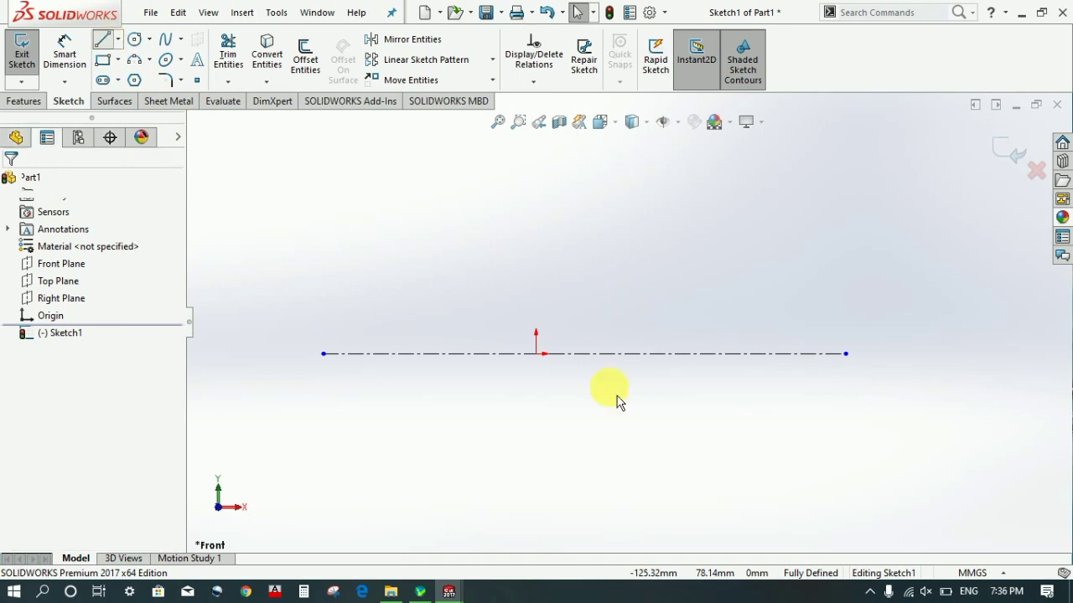
left_click(845, 353)
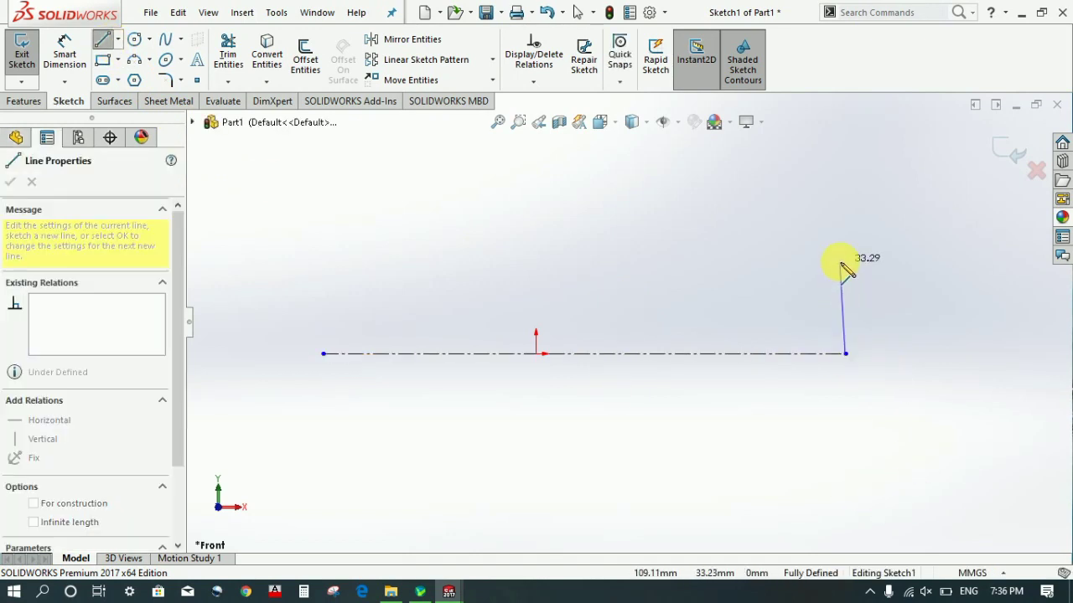
left_click(845, 258)
left_click(665, 258)
left_click(665, 199)
left_click(528, 199)
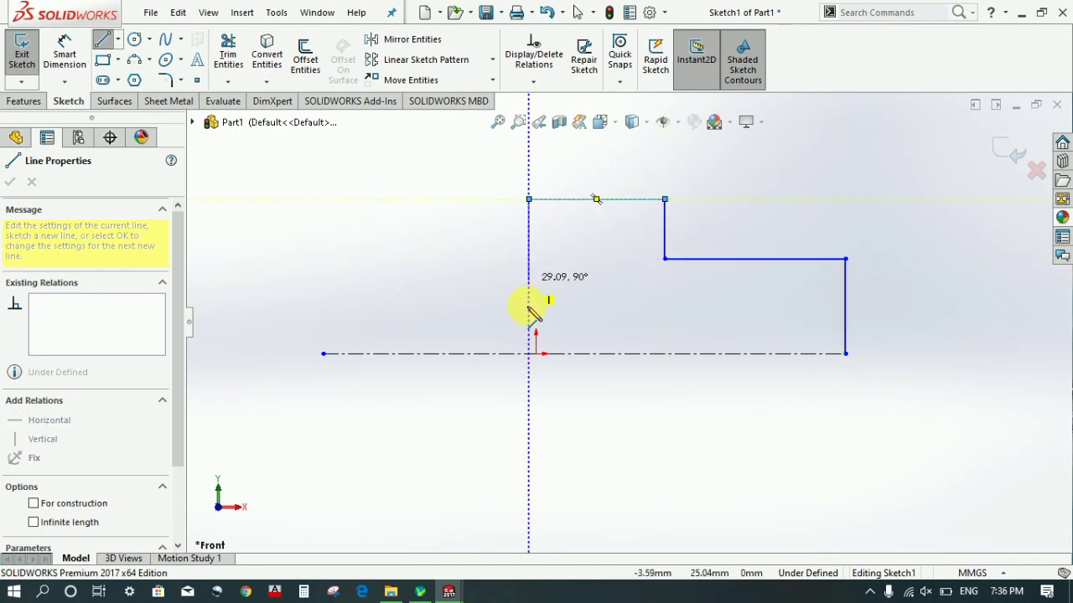
left_click(529, 366)
key("Escape")
key("Escape")
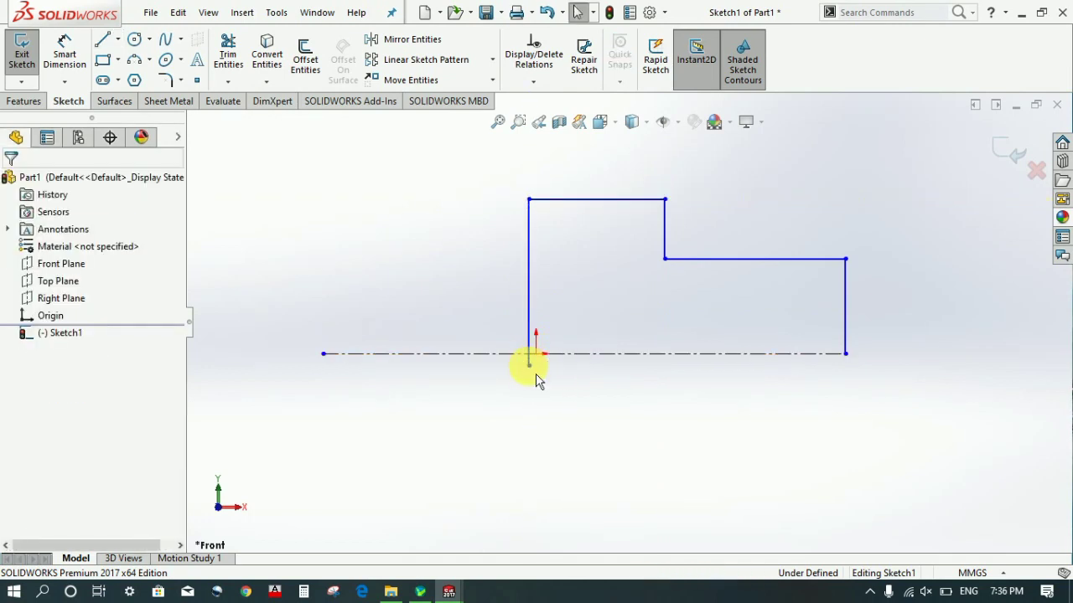
Trim away the profile's left vertical edge and its leftover segment near the centerline
left_click(228, 52)
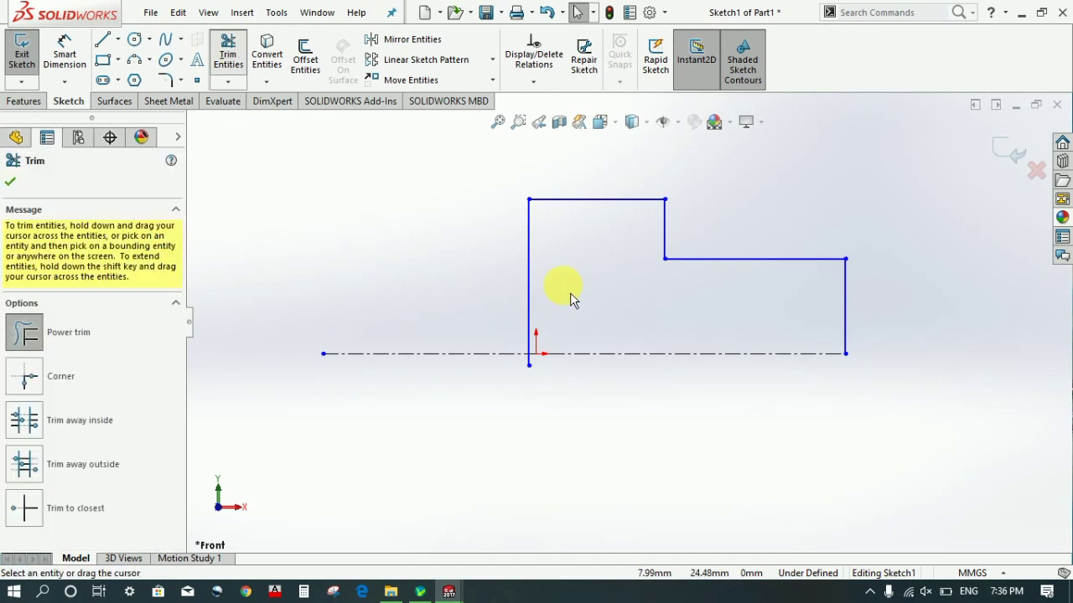
left_click_drag(569, 293, 536, 295)
left_click_drag(596, 407, 542, 369)
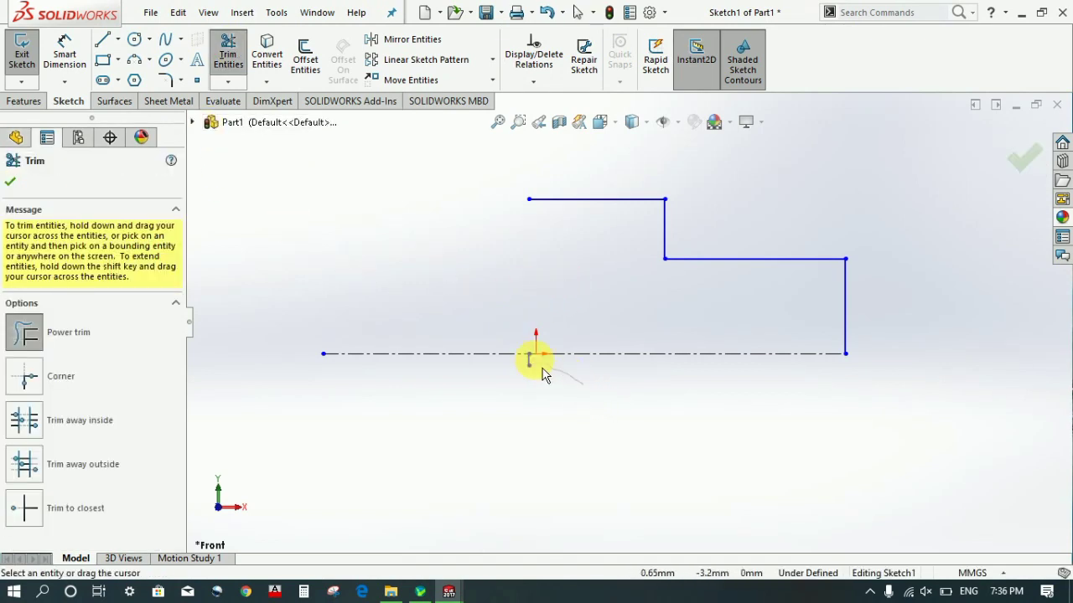
Draw a vertical line from the origin to the top edge and trim the corner stubs
left_click(102, 39)
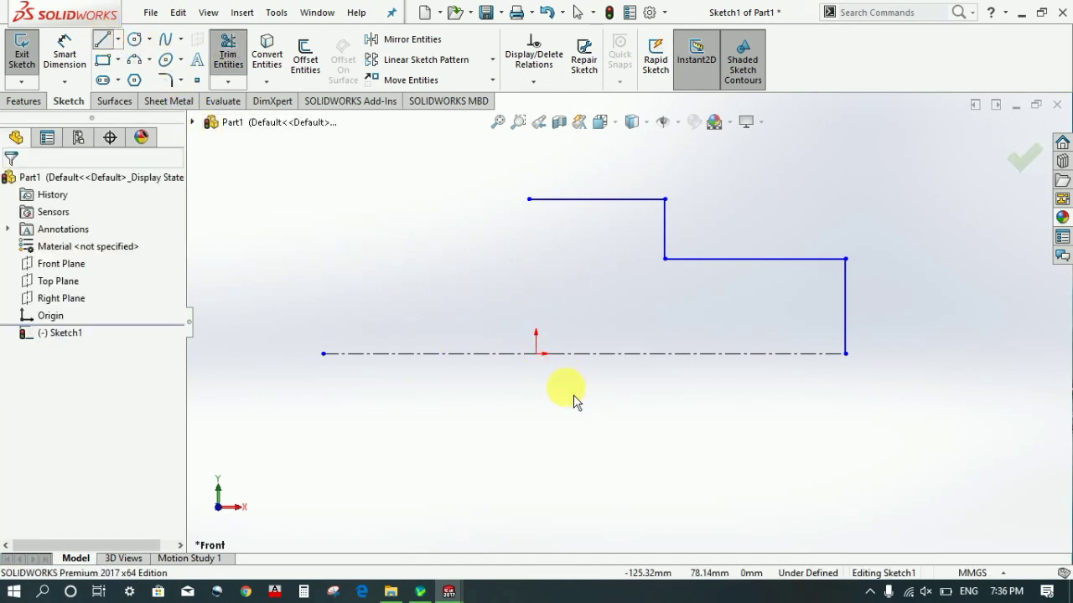
left_click(537, 355)
left_click(537, 178)
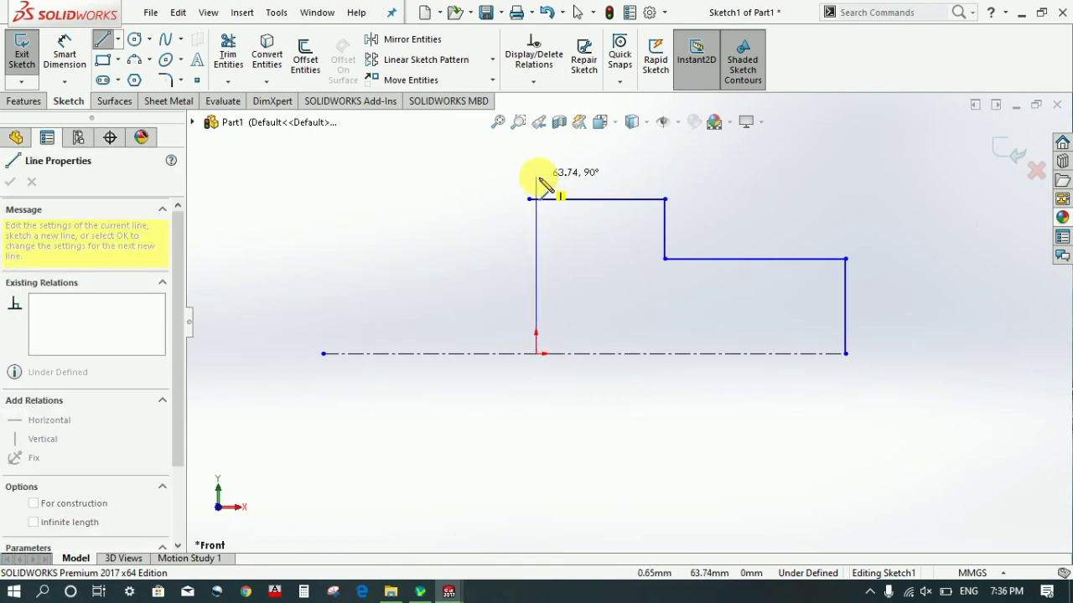
key("Escape")
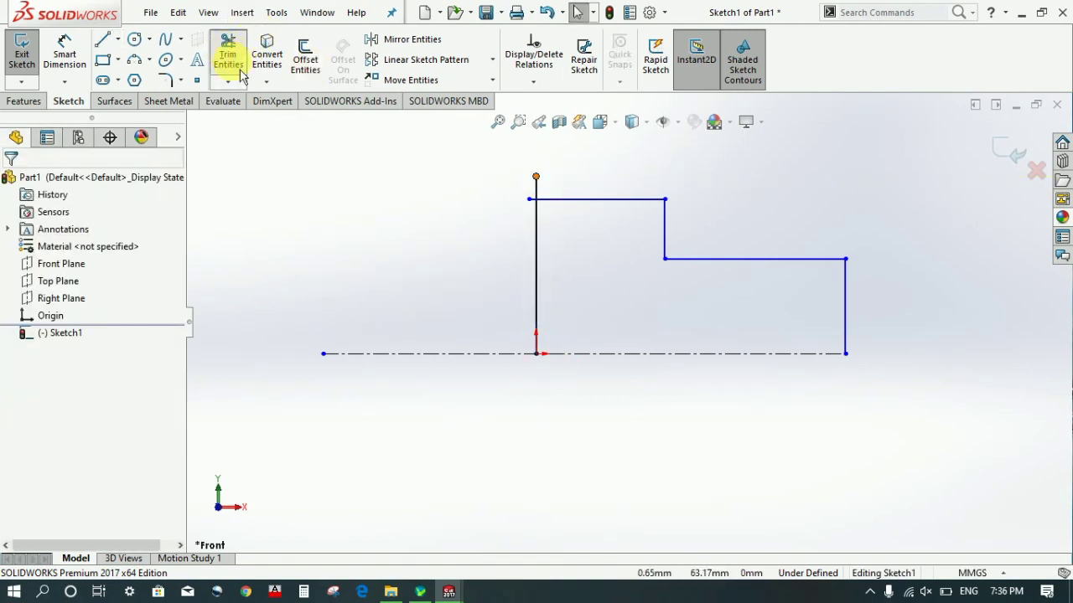
left_click(228, 54)
left_click_drag(558, 192, 541, 204)
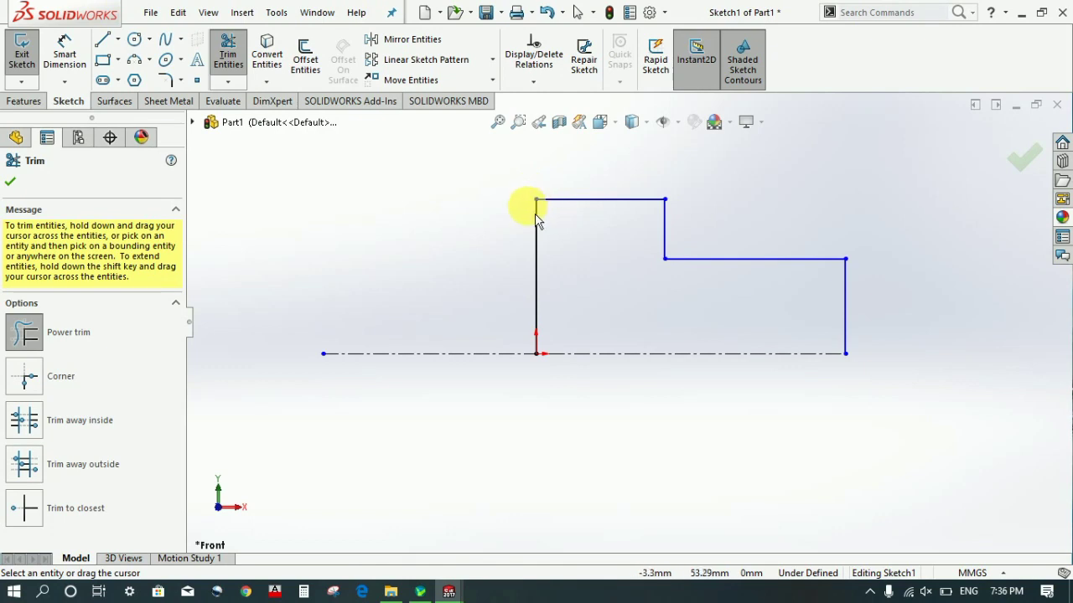
Begin a Smart Dimension on the right edge, then cancel it
left_click(64, 56)
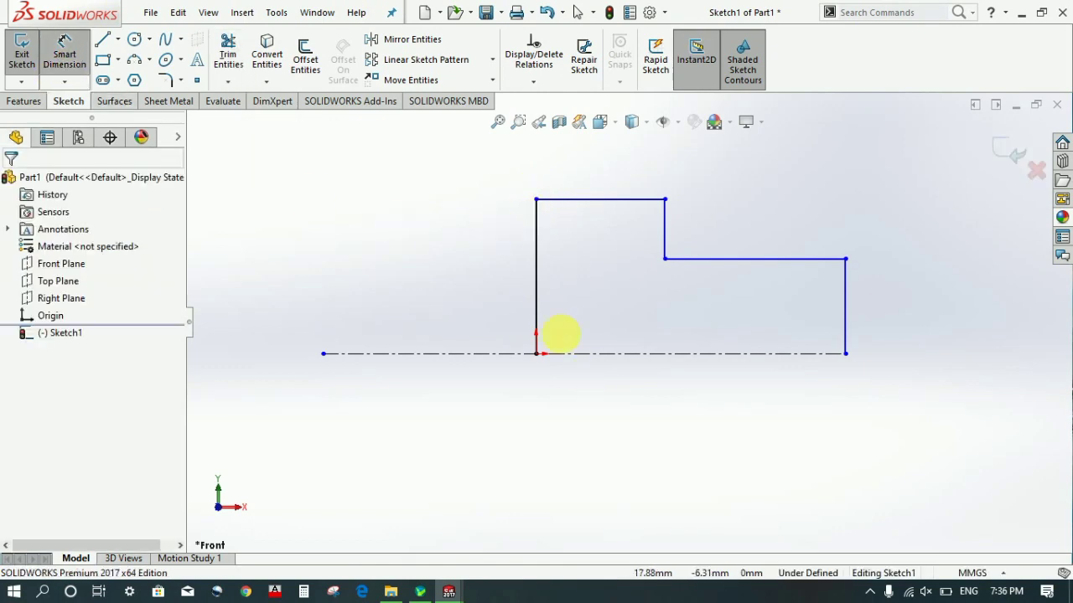
left_click(538, 312)
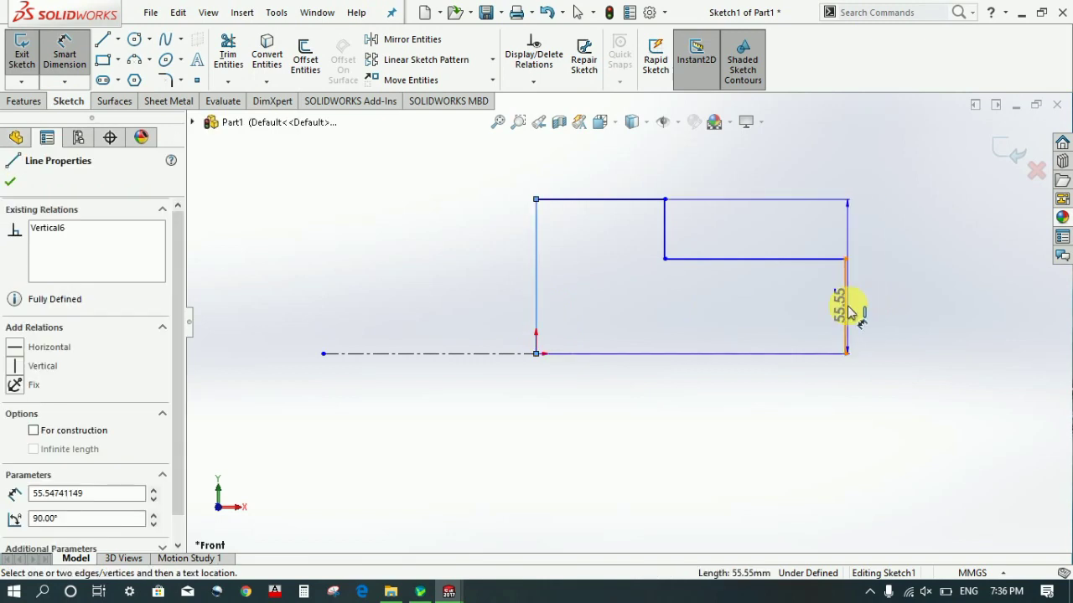
key("Escape")
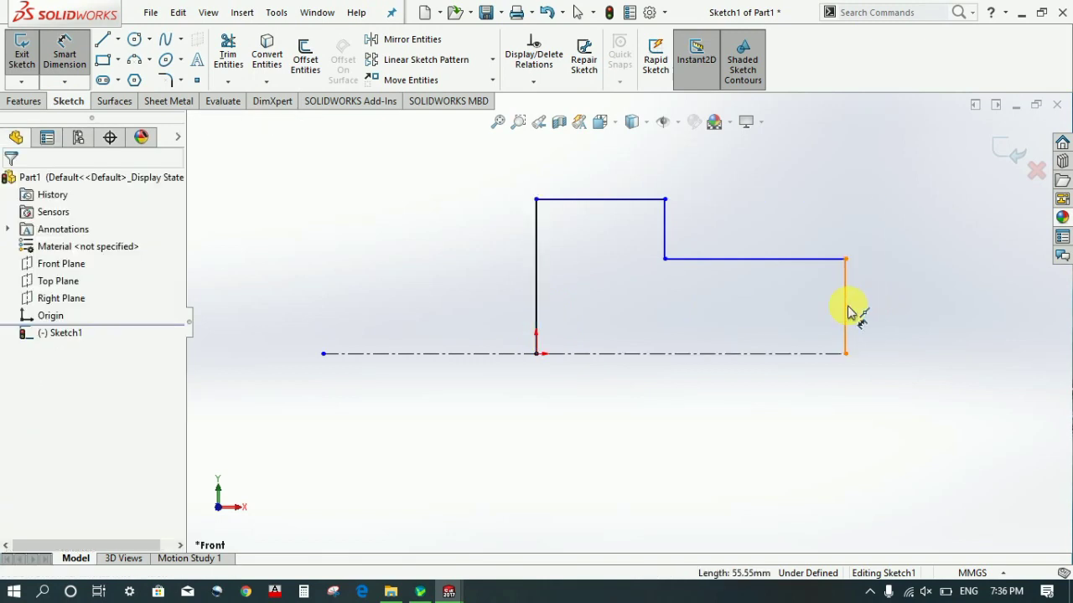
key("Escape")
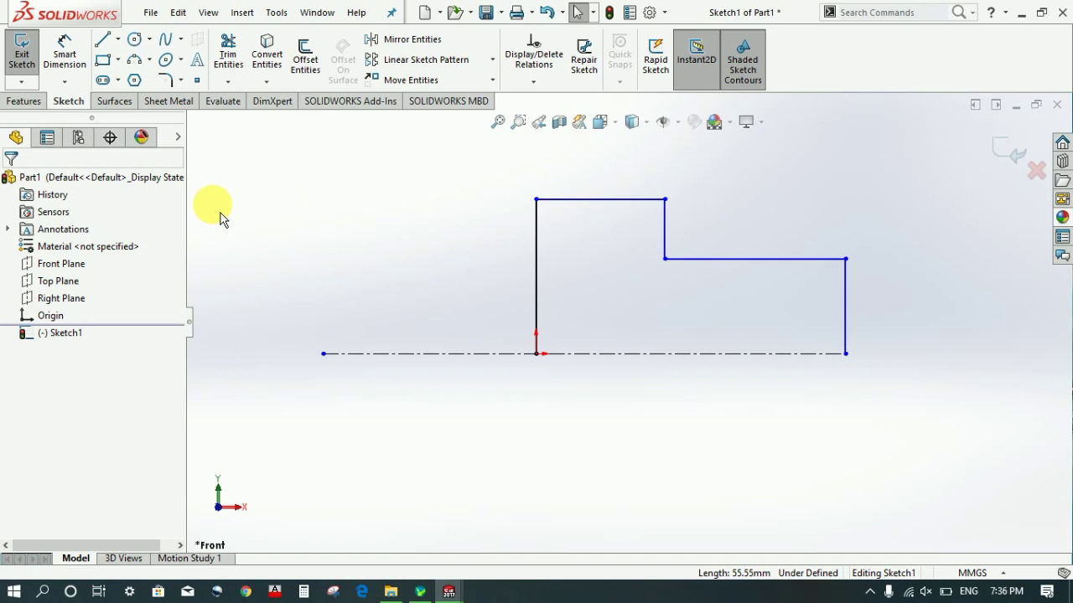
Dimension the shank height from the centerline to 30 mm
left_click(65, 53)
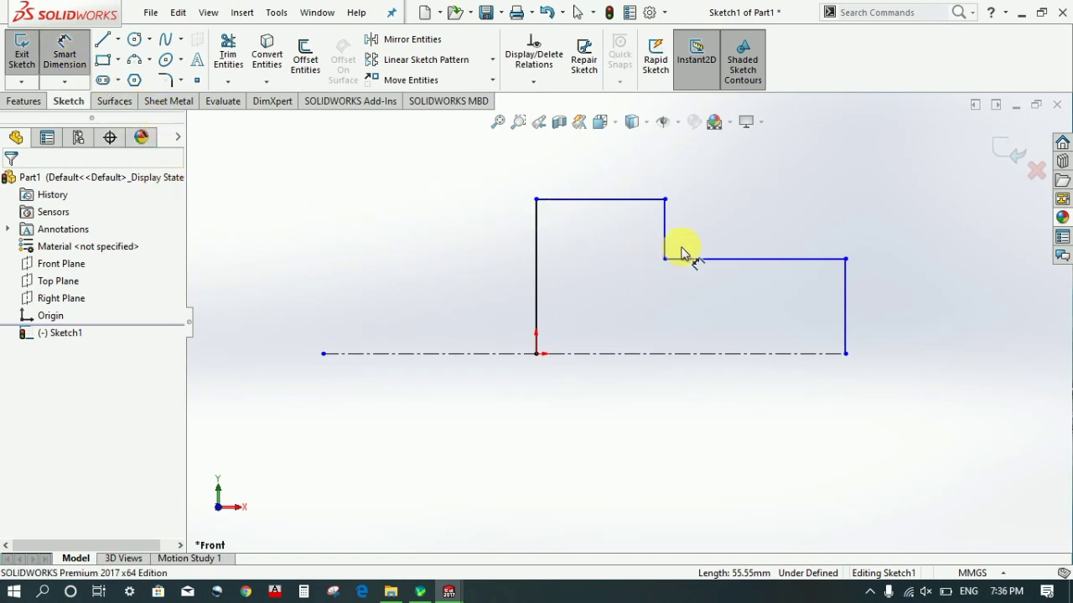
left_click(718, 290)
left_click(735, 354)
left_click(910, 319)
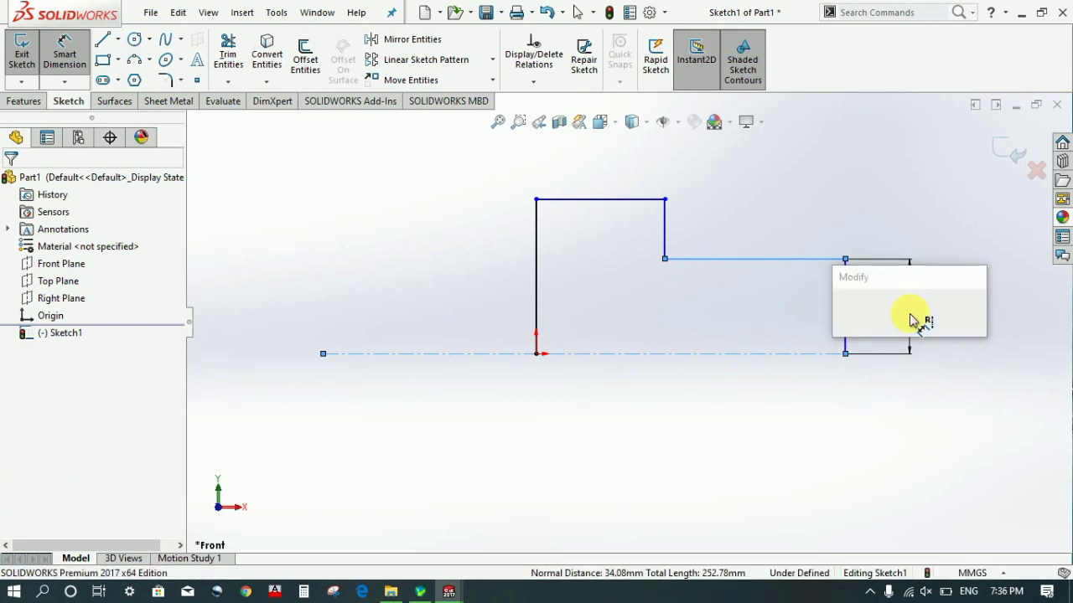
type("30")
key("Return")
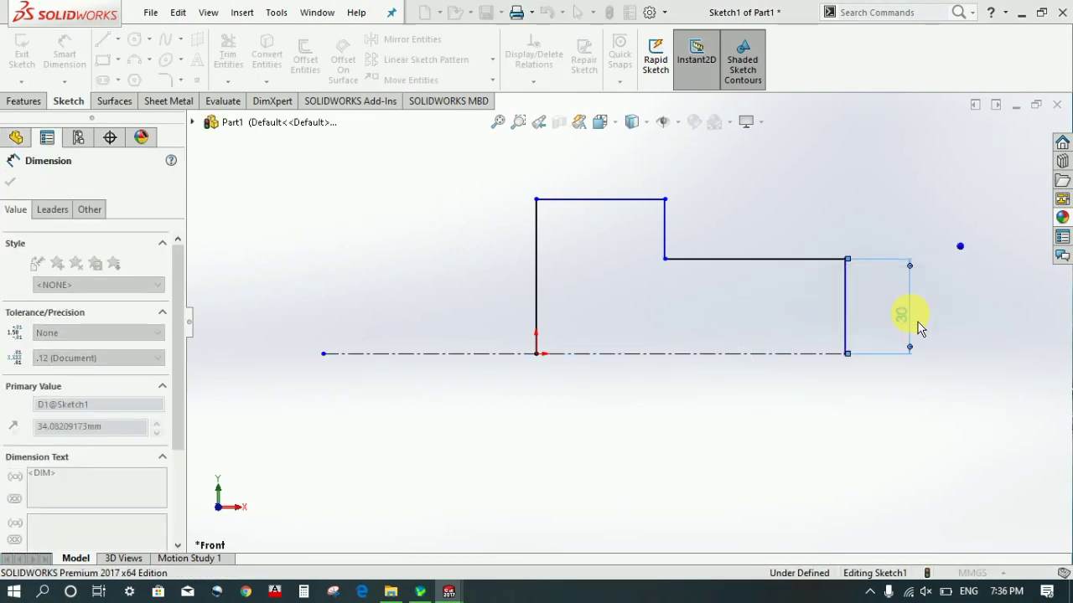
Dimension the head height from the centerline to 60 mm
left_click(616, 201)
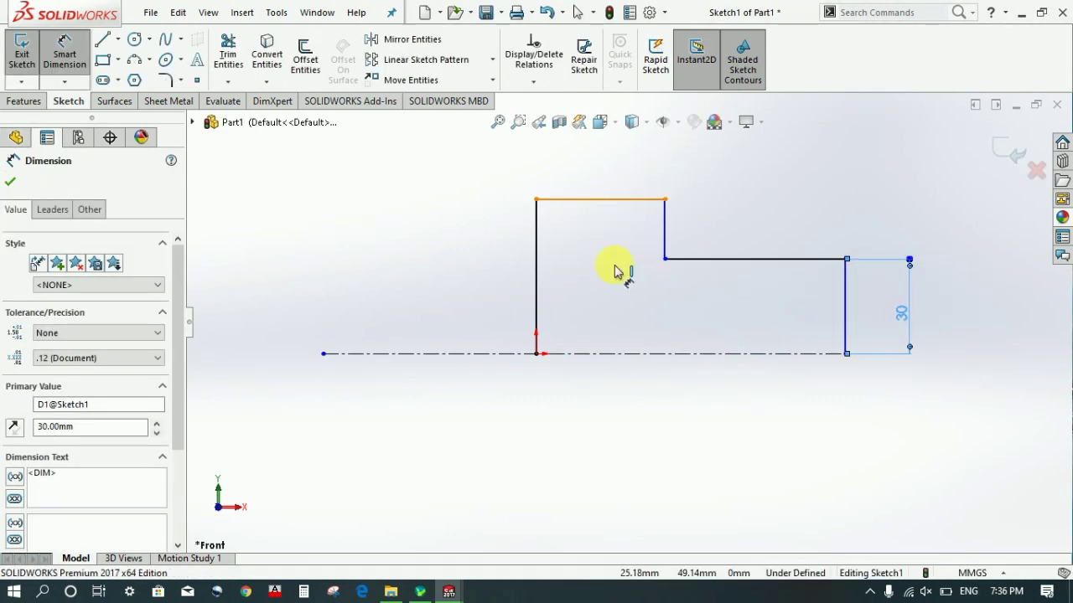
left_click(617, 353)
left_click(500, 280)
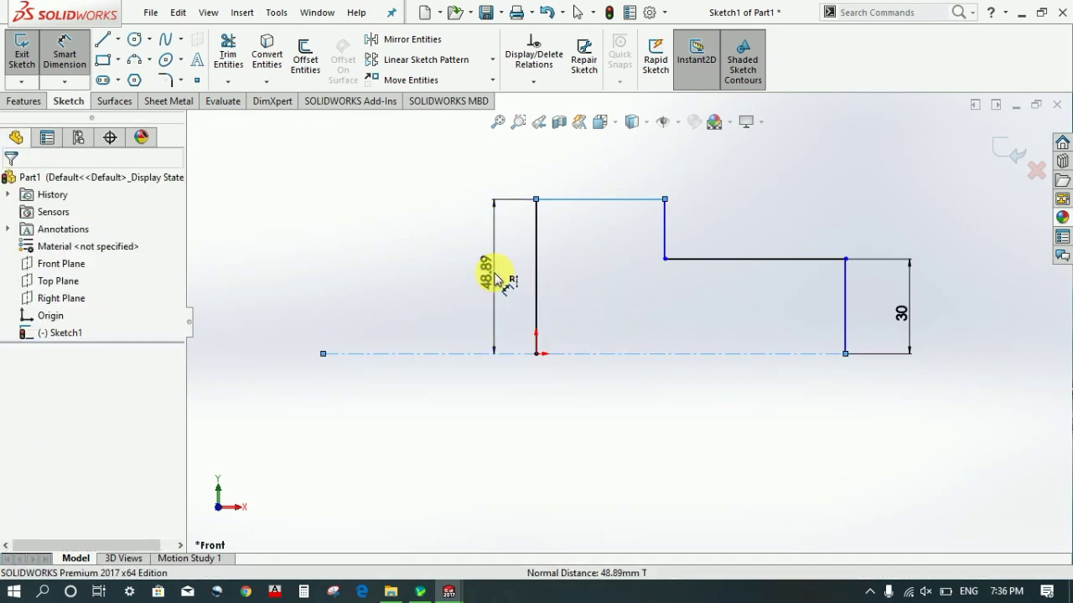
type("60")
key("Return")
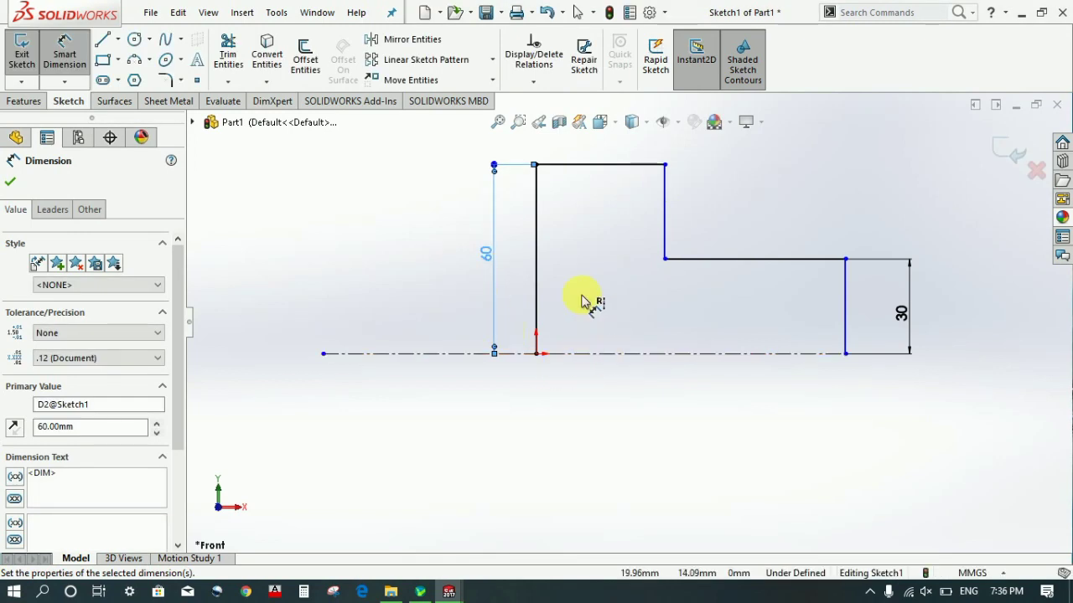
Set the overall length between left and right edges to 190 mm
left_click(536, 282)
left_click(846, 309)
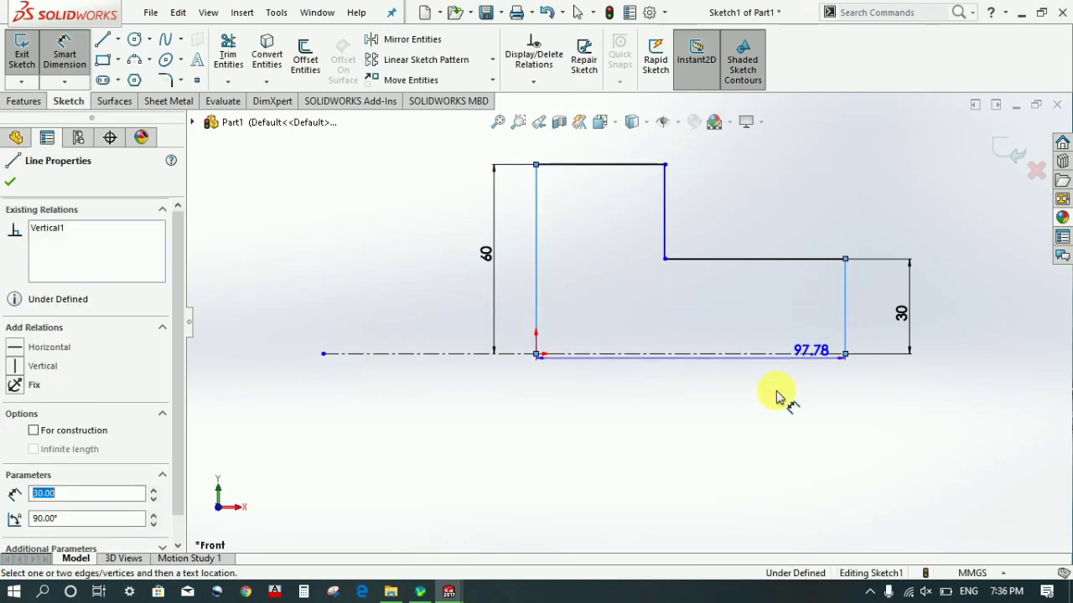
left_click(735, 427)
type("19")
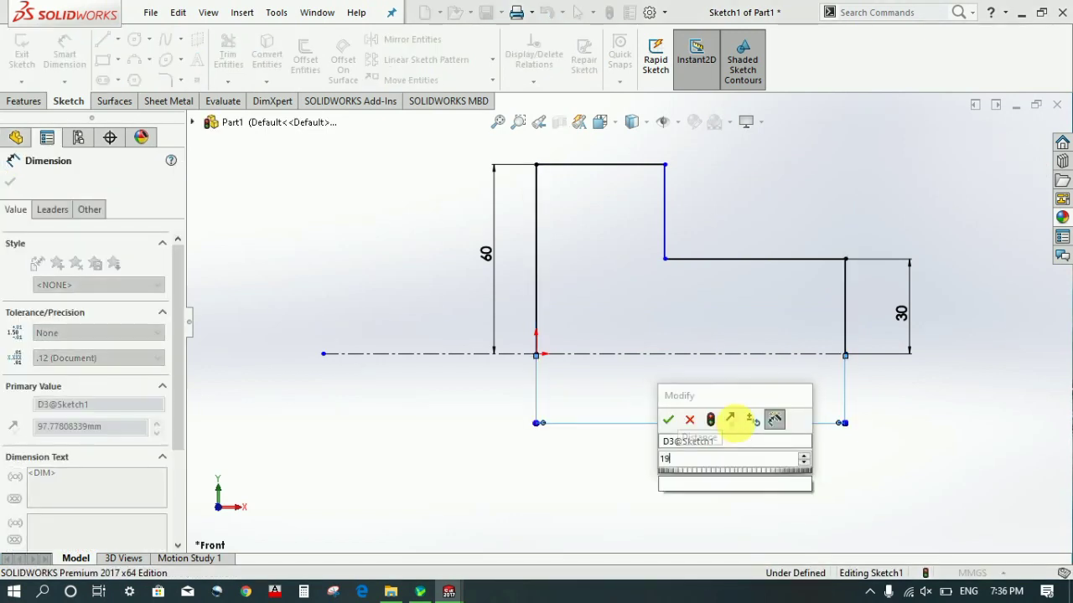
key("Return")
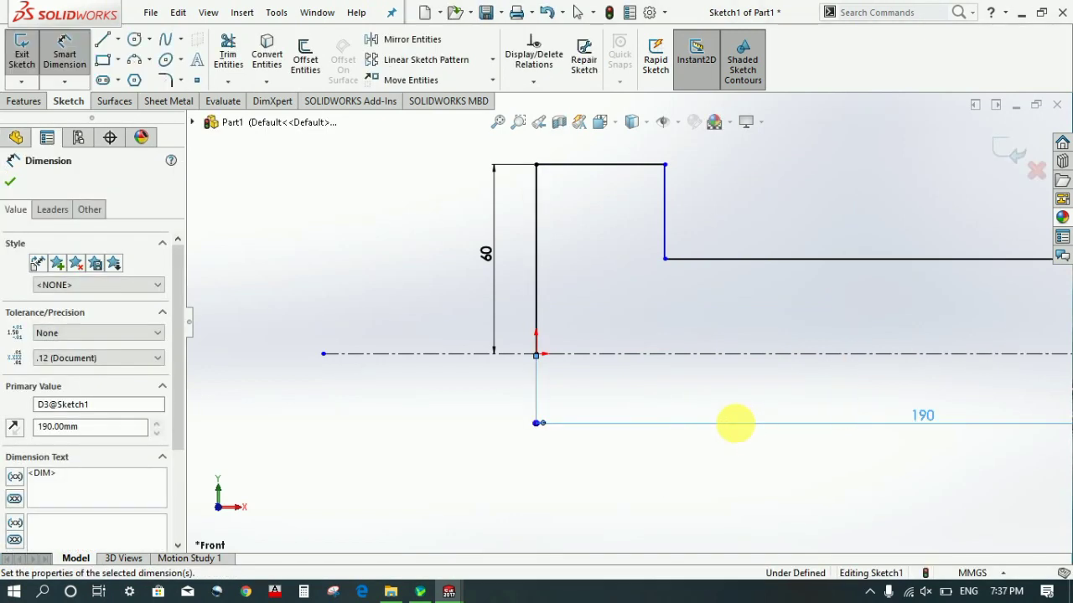
key("f")
Dimension the head width between the left side and step line to 90 mm
scroll(838, 321, "down", 2)
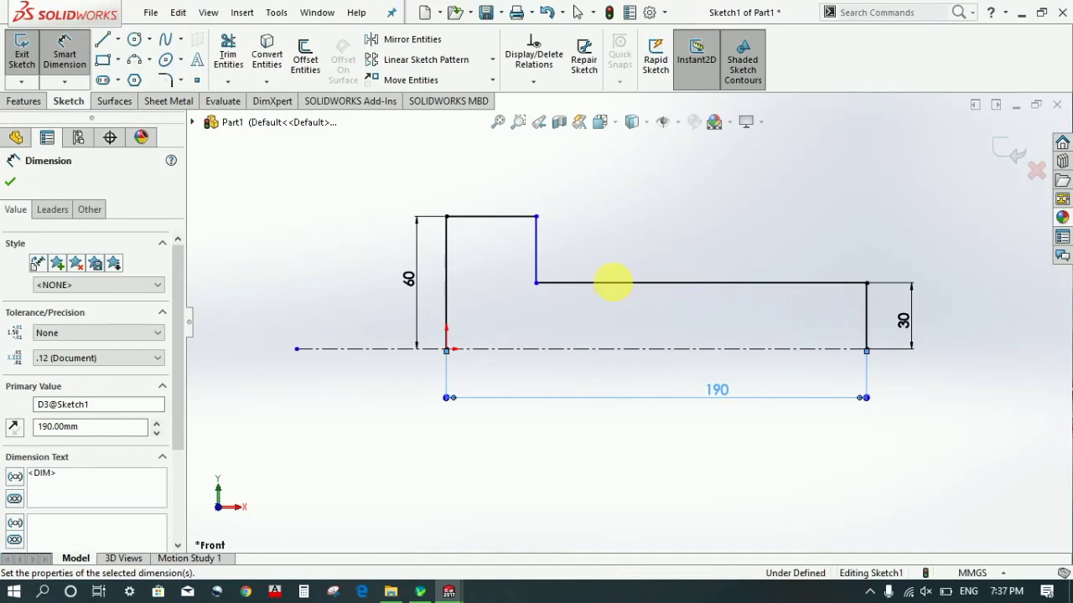
left_click(446, 251)
left_click(535, 257)
left_click(509, 201)
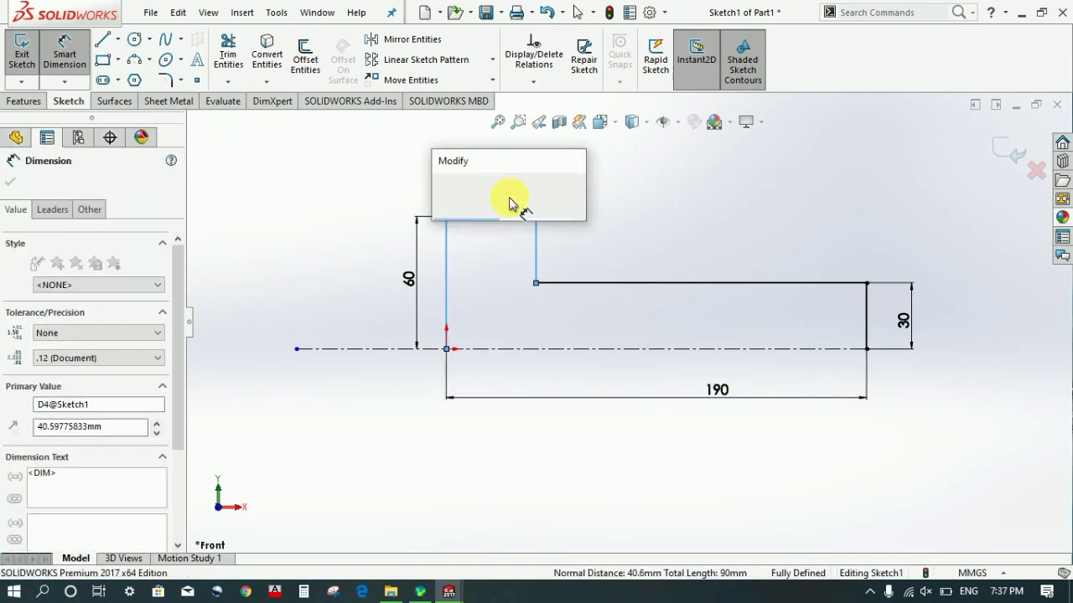
type("90")
key("Return")
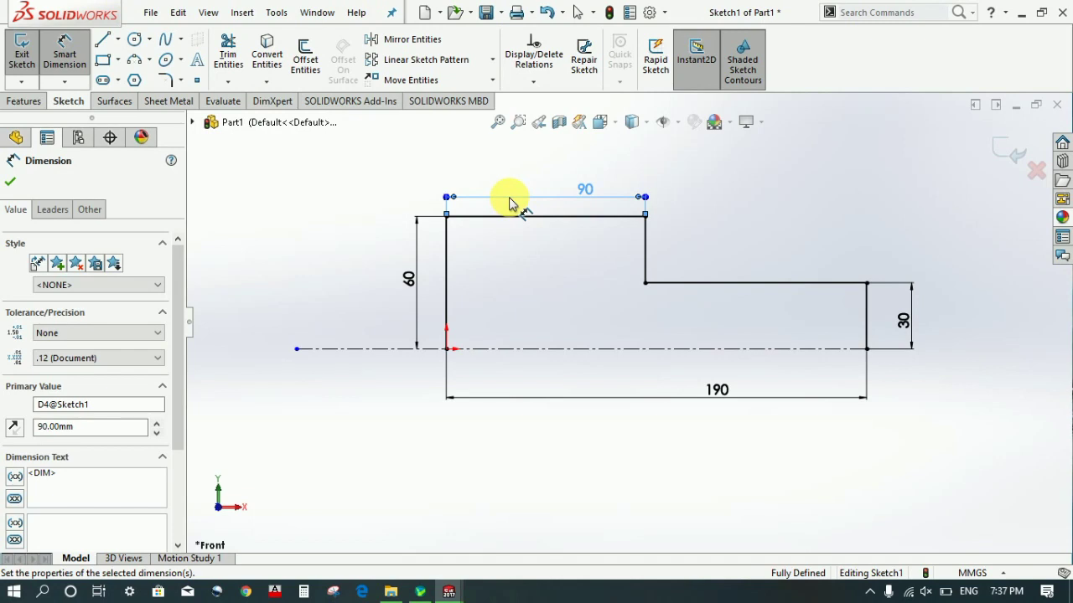
left_click(780, 220)
key("ctrl+Down")
key("ctrl+Left")
key("ctrl+Left")
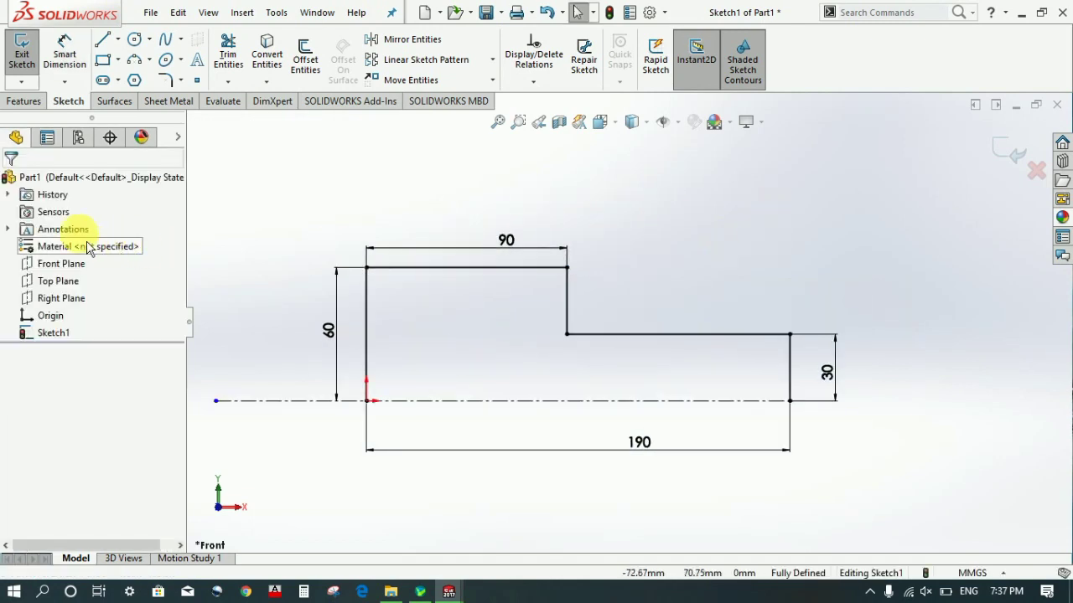
Exit the sketch and revolve it 360° about the centerline with Revolved Boss/Base
left_click(25, 70)
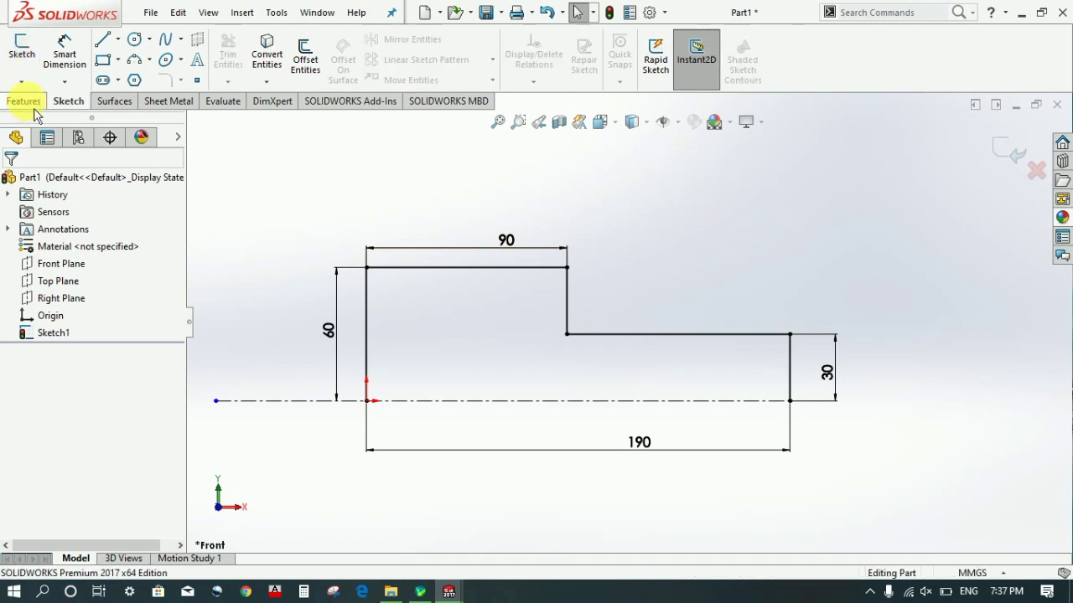
left_click(23, 101)
left_click(69, 76)
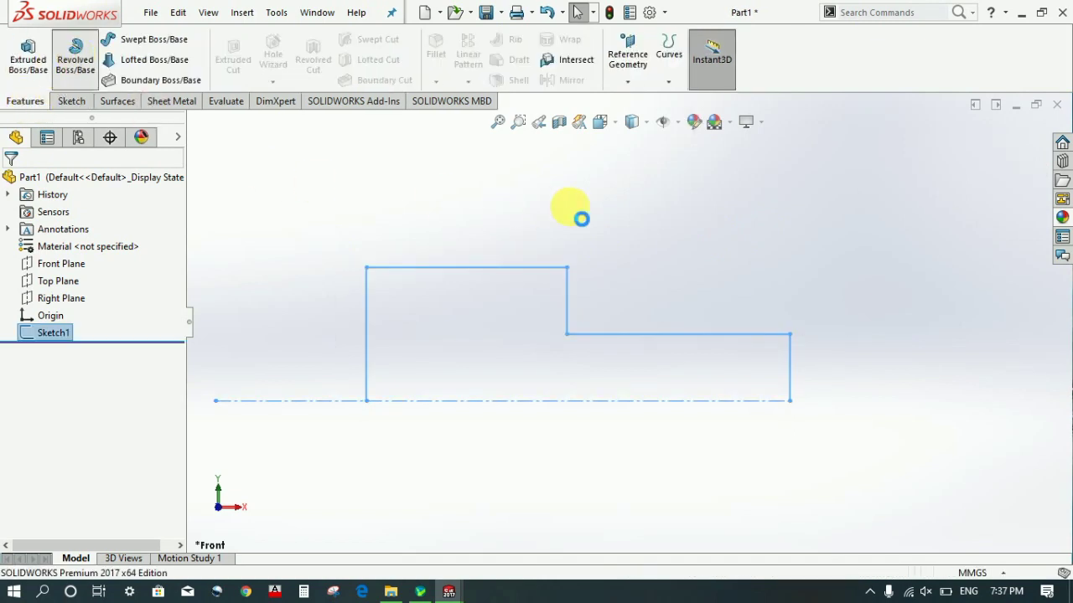
left_click(594, 315)
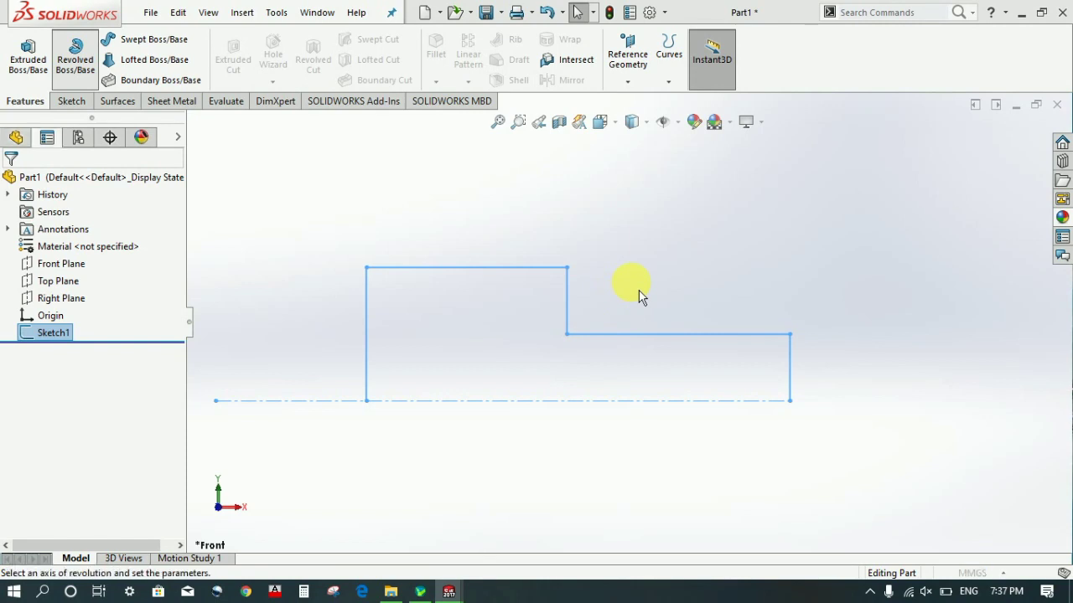
scroll(638, 295, "up", 2)
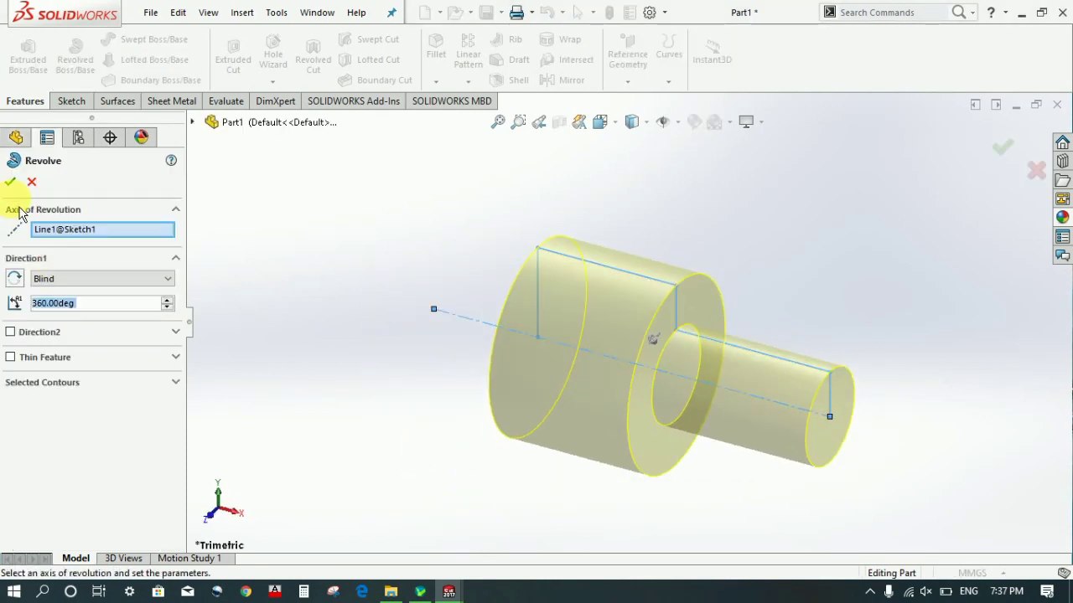
key("Return")
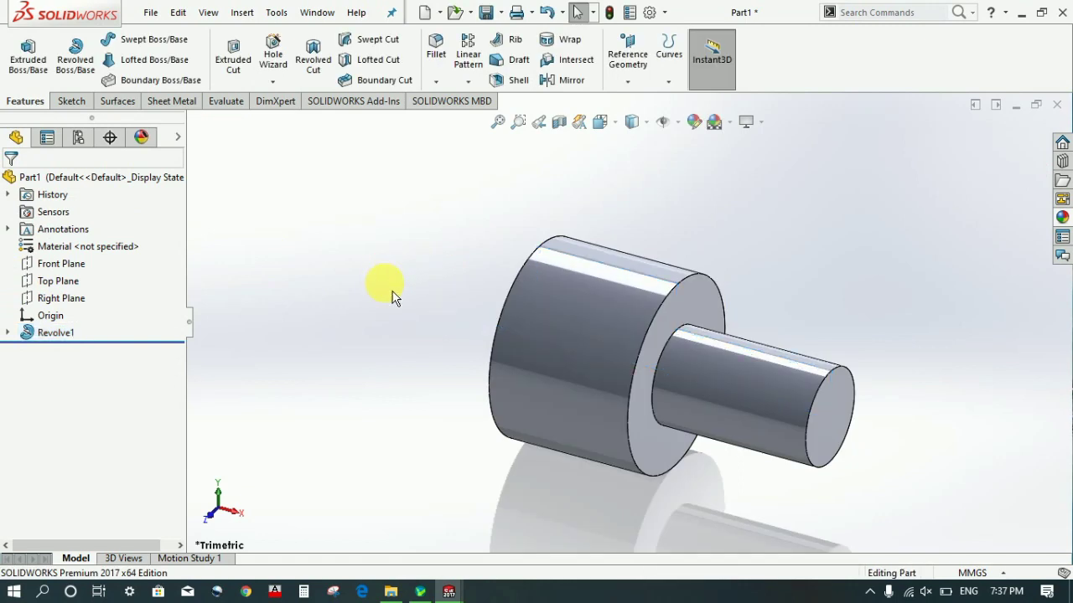
mouse_move(371, 292)
middle_mouse_down()
mouse_move(423, 307)
mouse_move(374, 350)
middle_mouse_up()
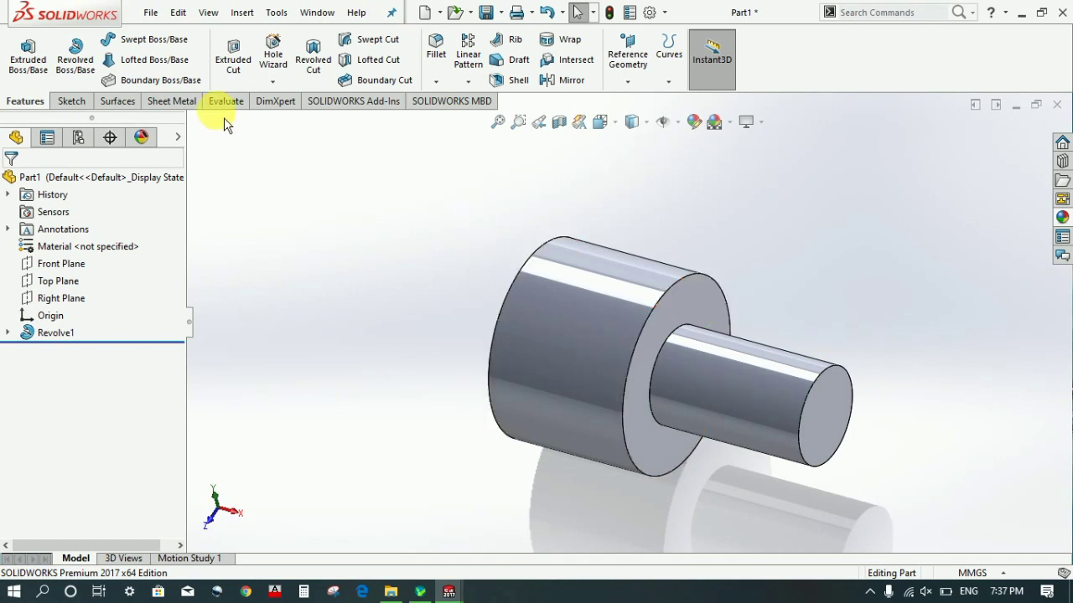
left_click(272, 82)
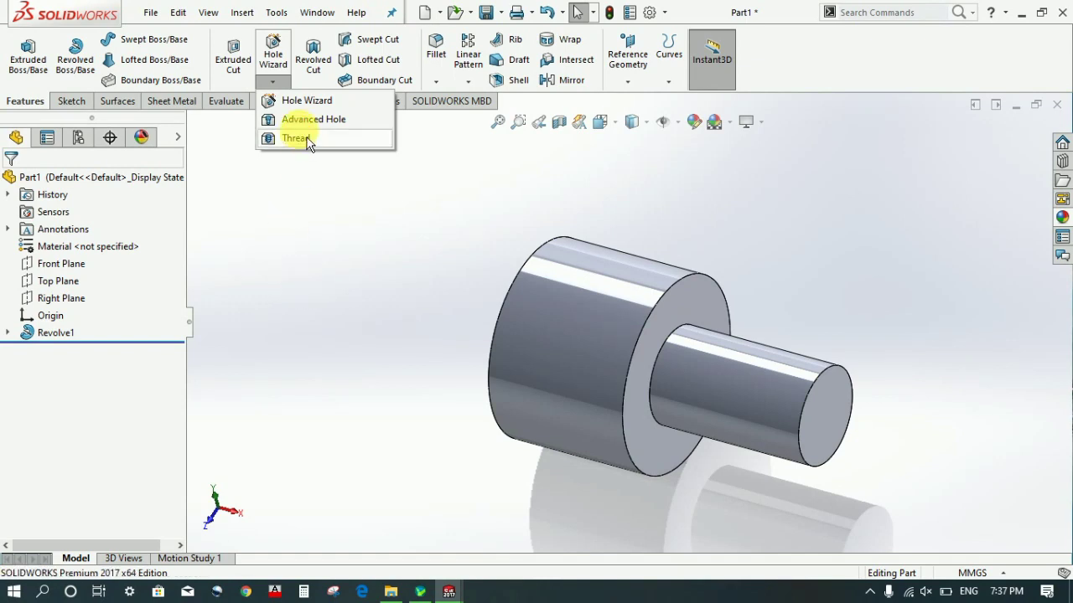
left_click(306, 280)
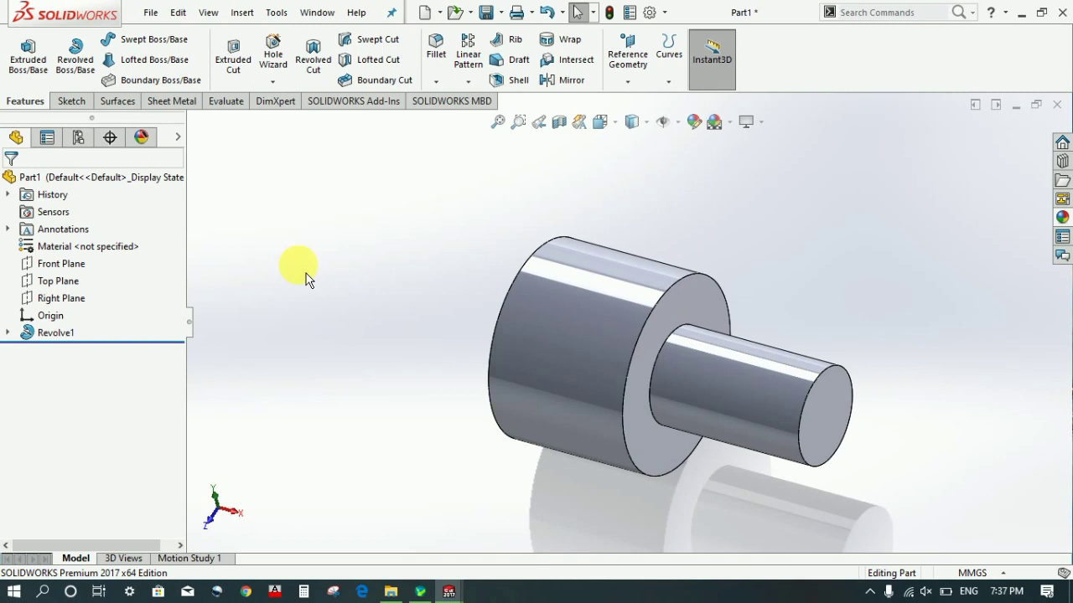
Start Helix and Spiral and open Sketch2 on the small cylinder's end face
left_click(627, 82)
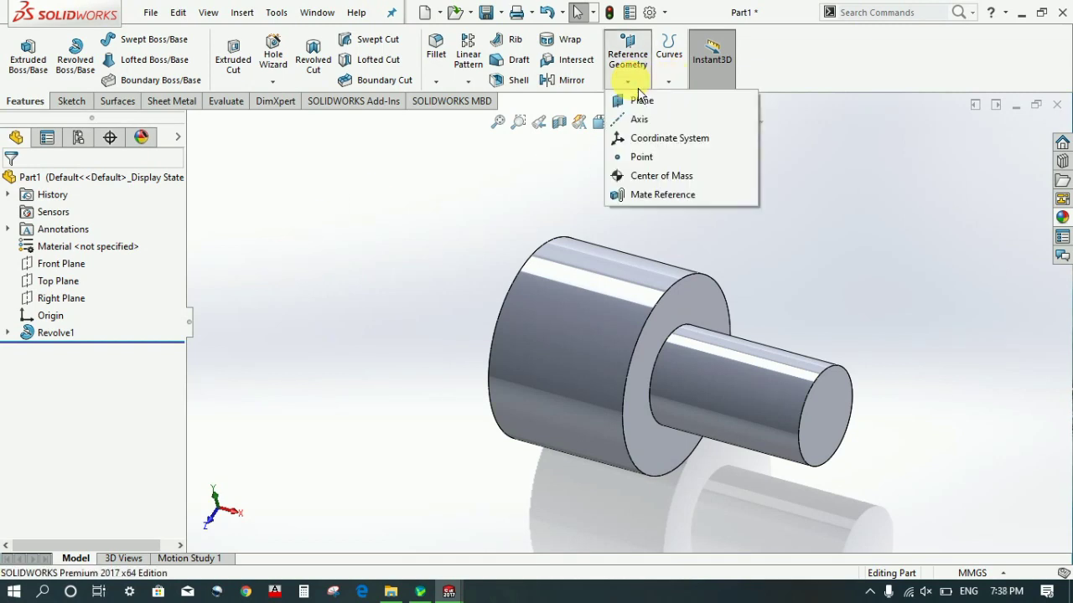
left_click(668, 82)
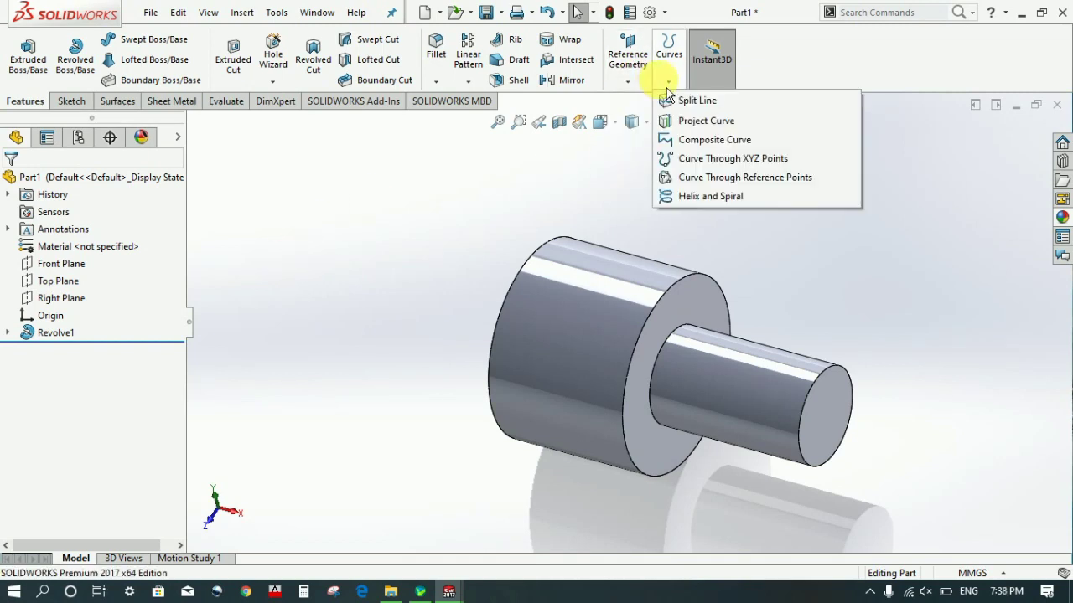
left_click(687, 197)
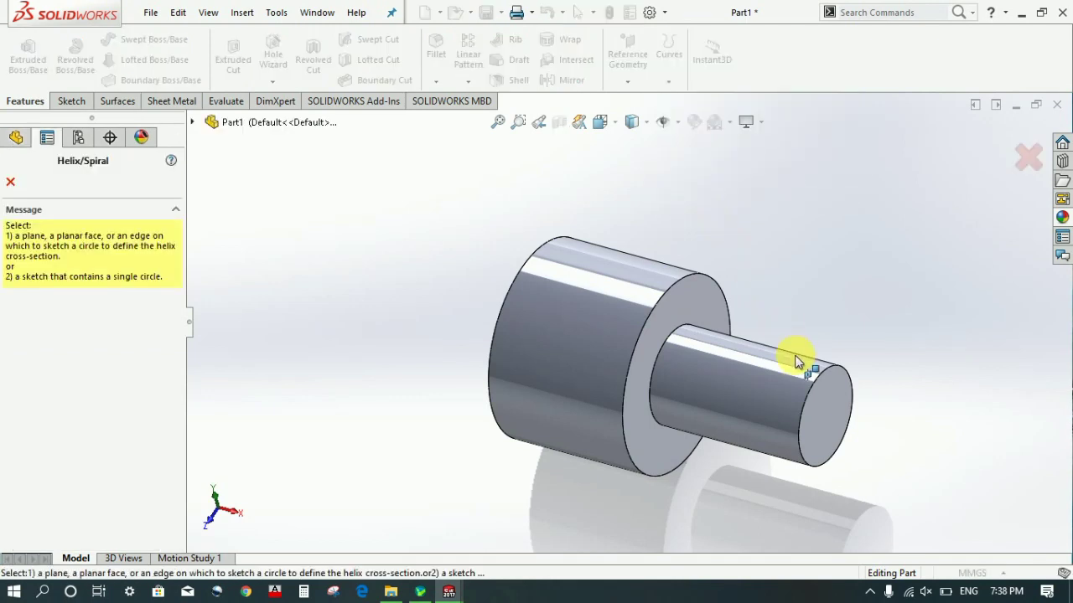
scroll(871, 389, "down", 2)
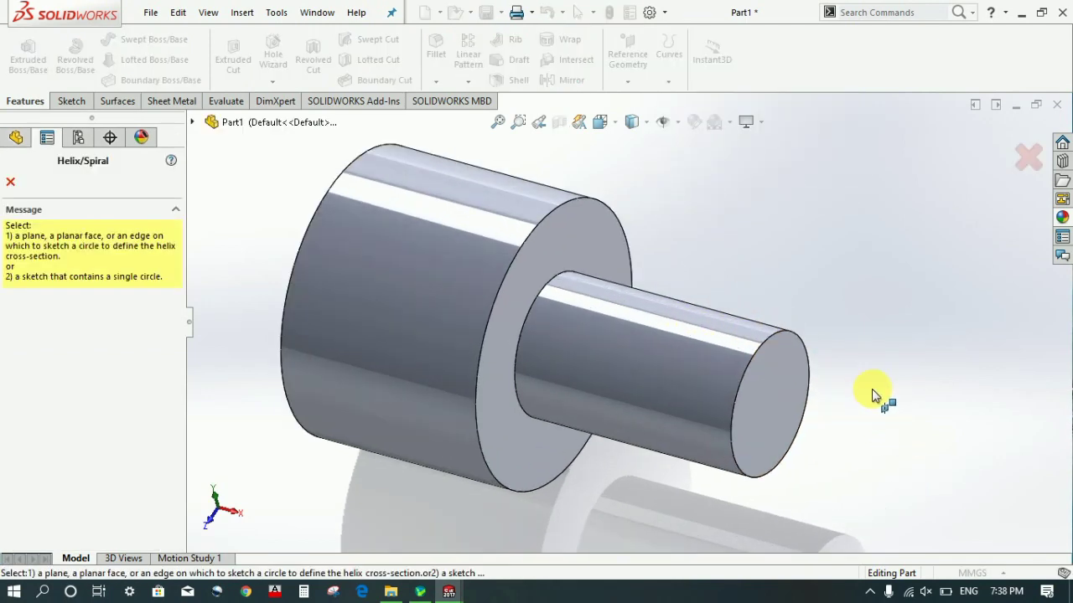
scroll(871, 389, "up", 1)
scroll(802, 363, "down", 3)
scroll(710, 349, "down", 2)
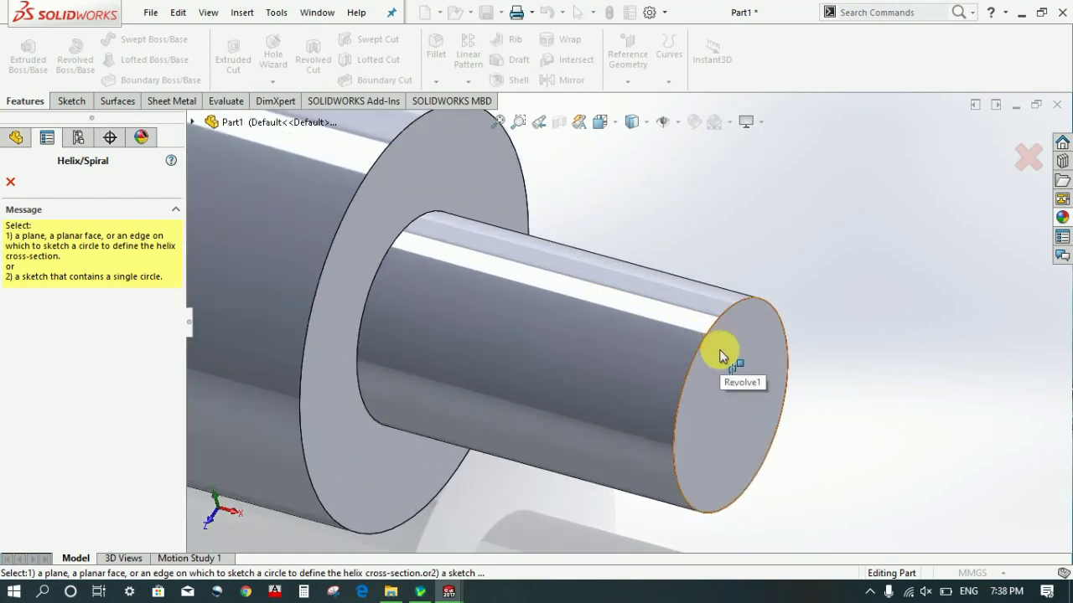
scroll(719, 349, "up", 1)
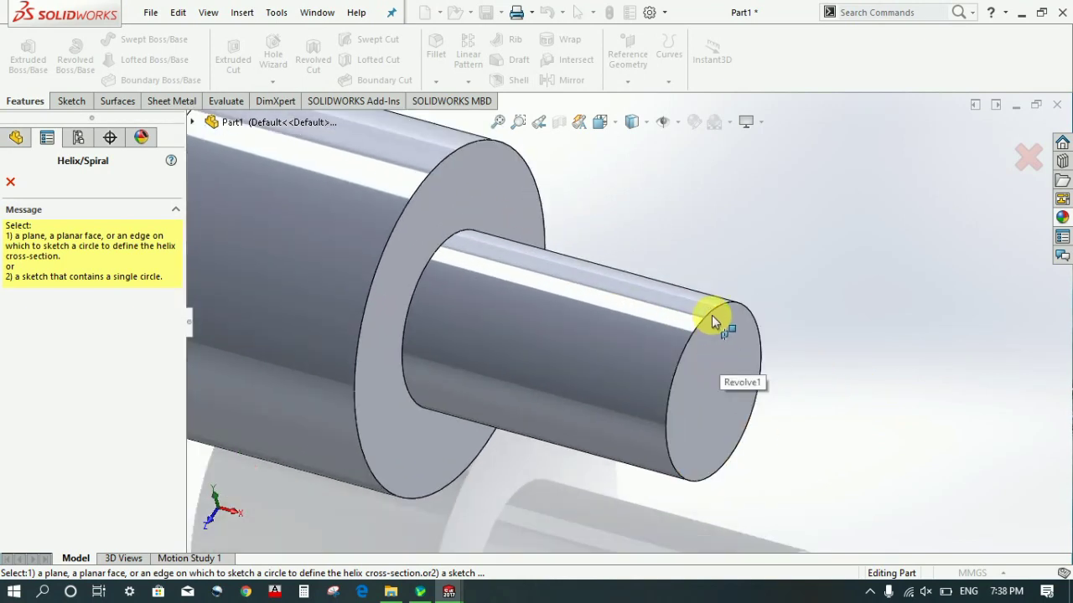
left_click(701, 334)
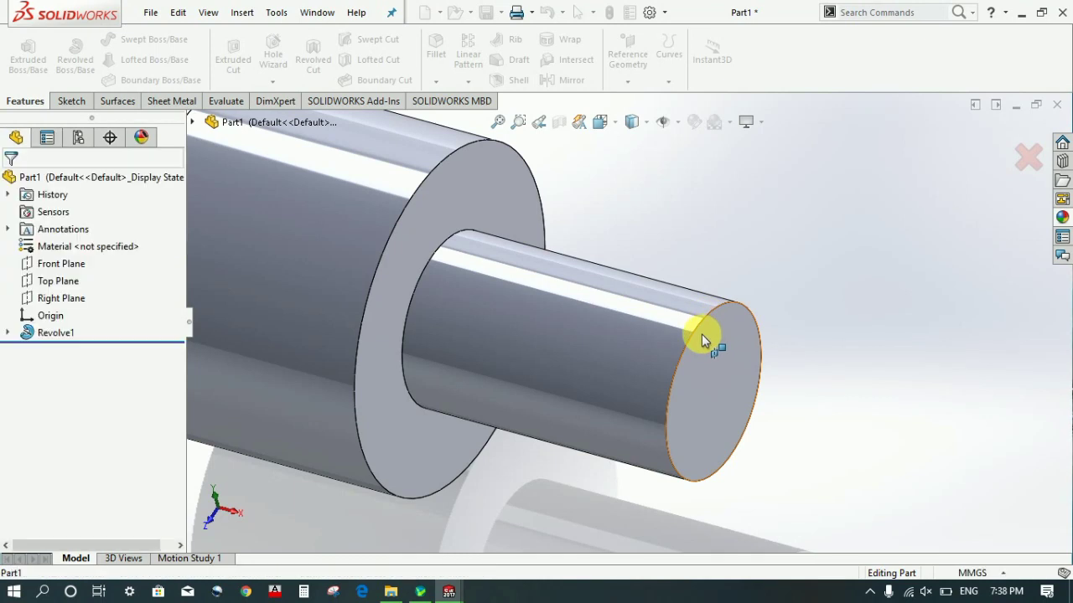
scroll(796, 377, "up", 4)
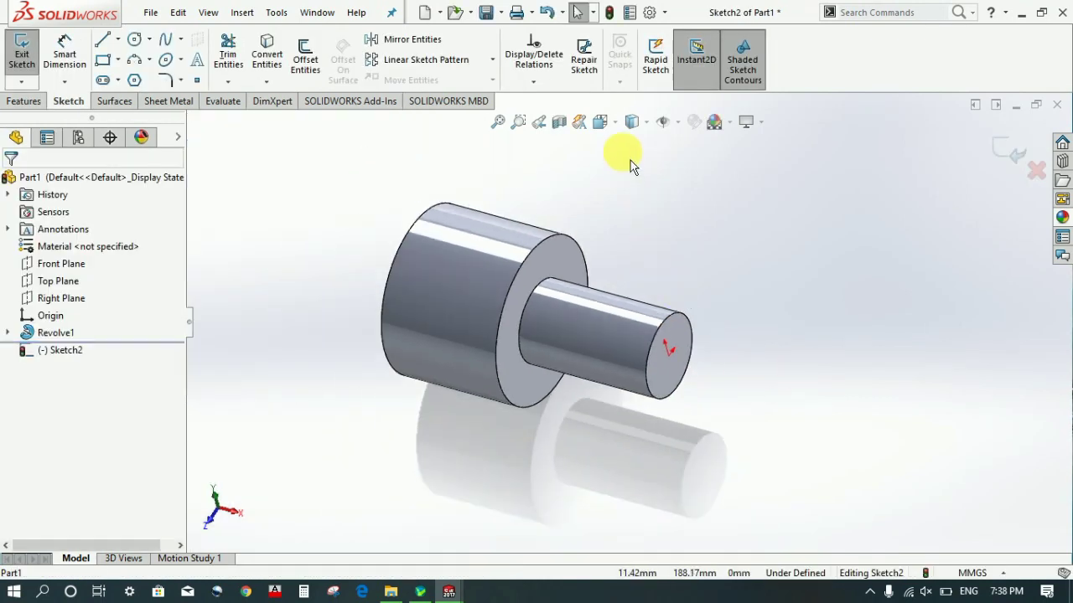
View the end face Normal To, convert its circular edge, and exit to the helix preview
left_click(600, 122)
left_click(695, 220)
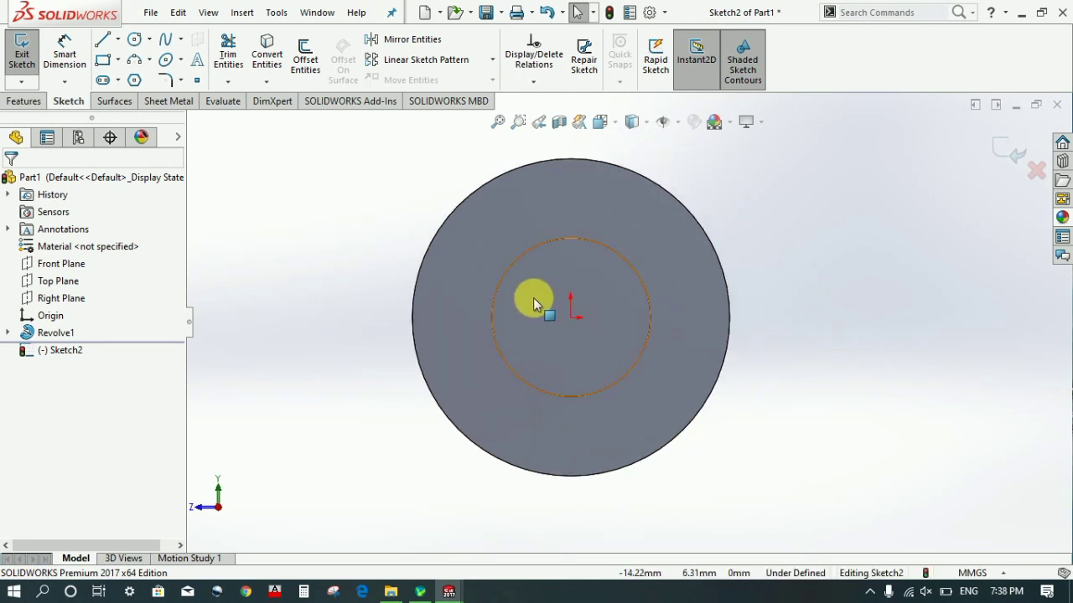
left_click(534, 289)
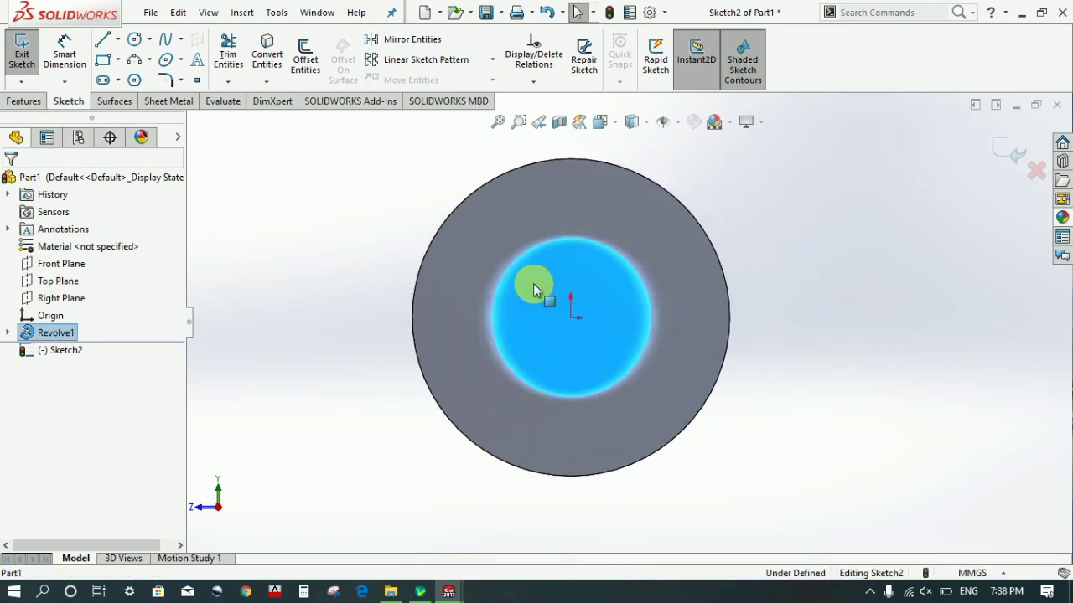
left_click(268, 72)
middle_click_drag(314, 348, 339, 367)
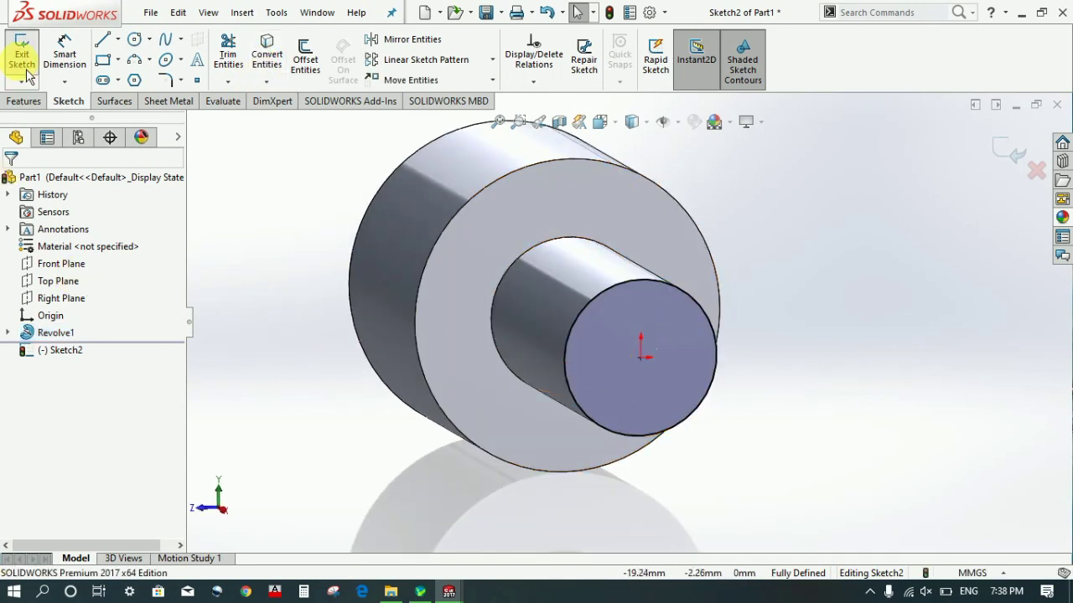
middle_click_drag(383, 445, 404, 468)
Set the helix to 100 mm height, 20 revolutions and a 225° start angle
scroll(392, 449, "down", 1)
scroll(843, 359, "down", 1)
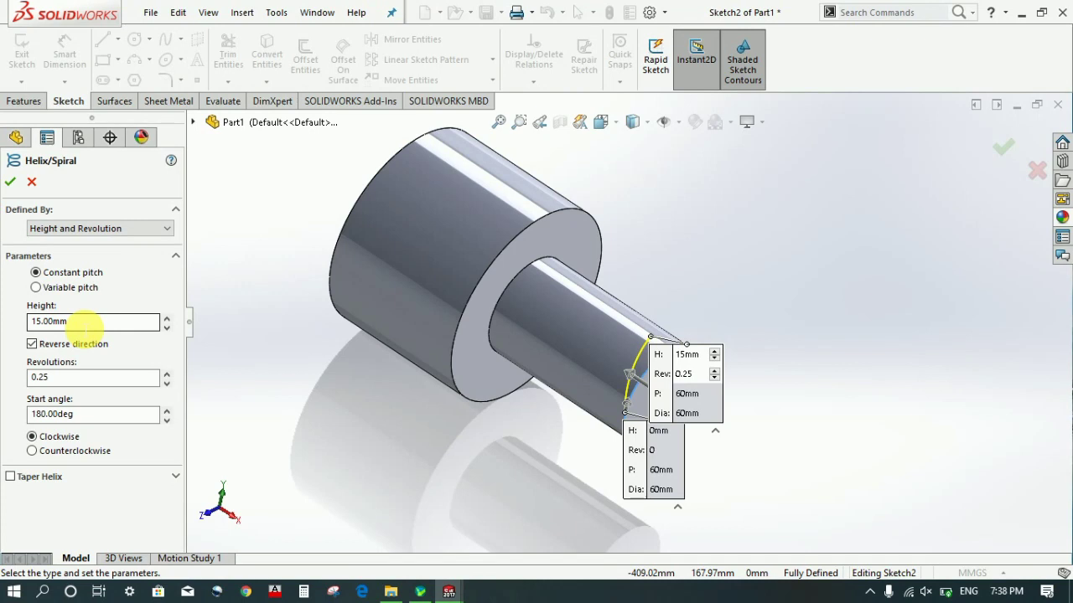
left_click_drag(66, 321, 10, 335)
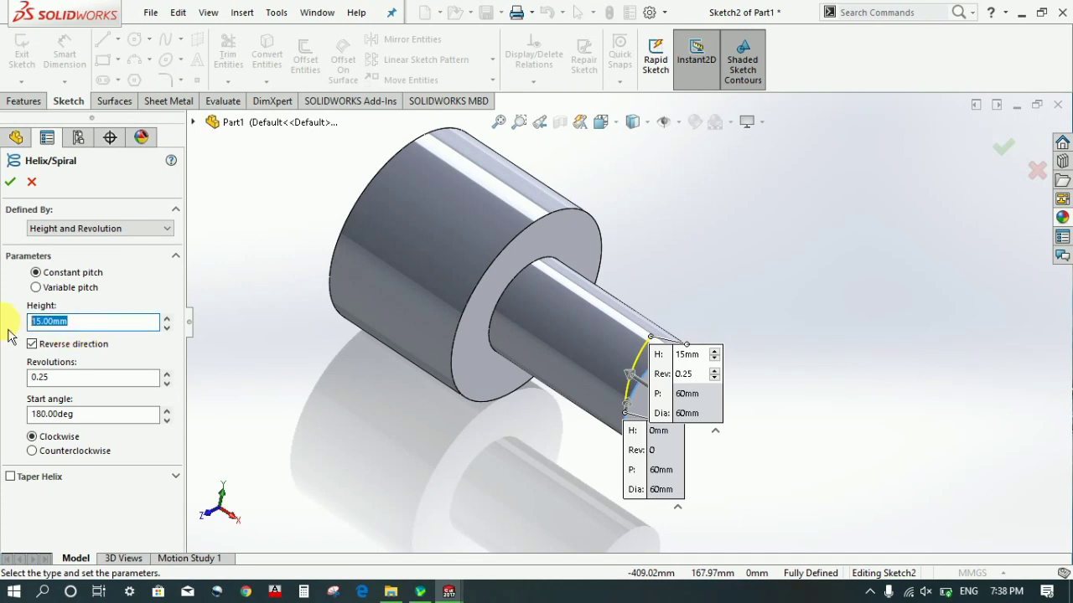
type("100")
key("Return")
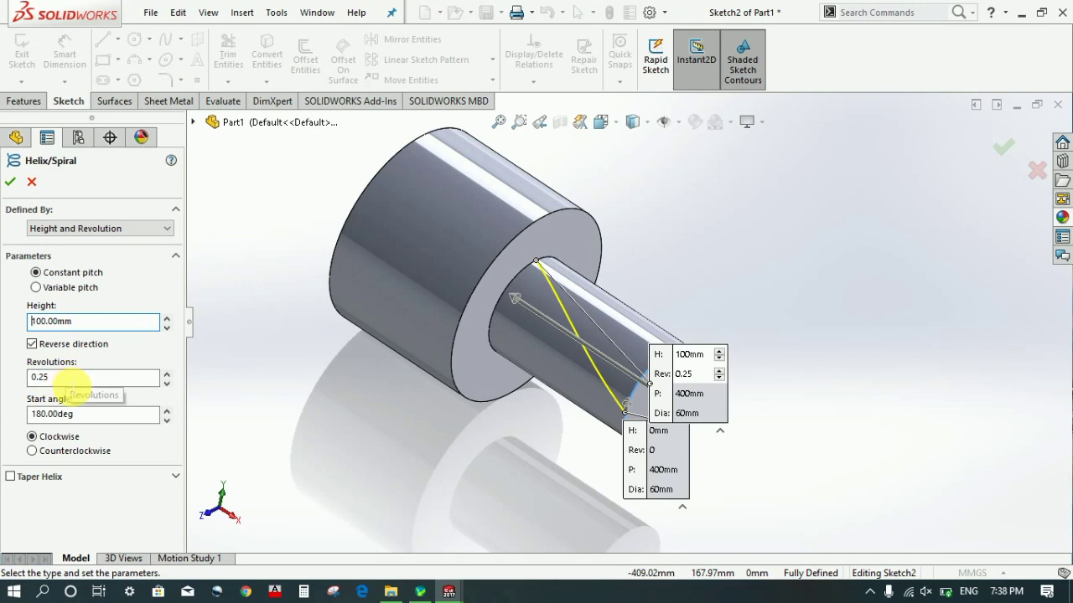
left_click_drag(67, 379, 8, 387)
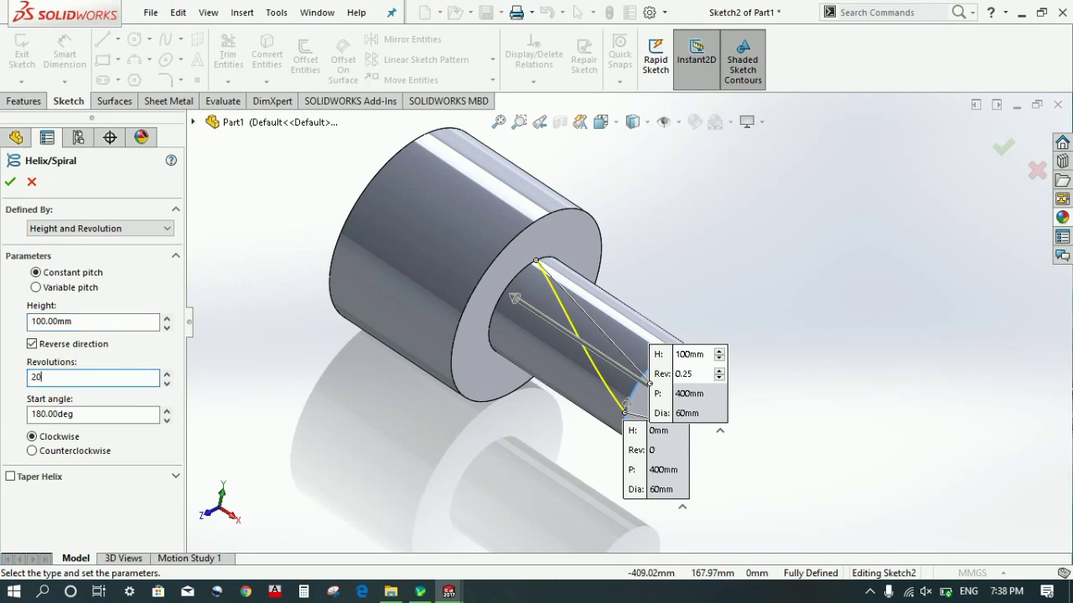
type("20")
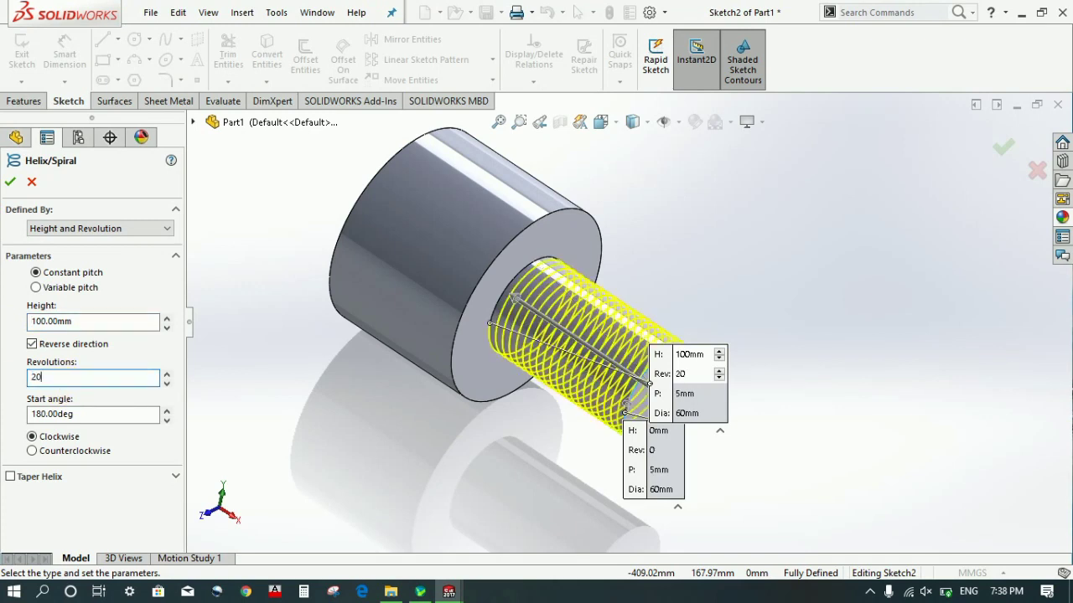
left_click_drag(83, 413, 10, 428)
type("225")
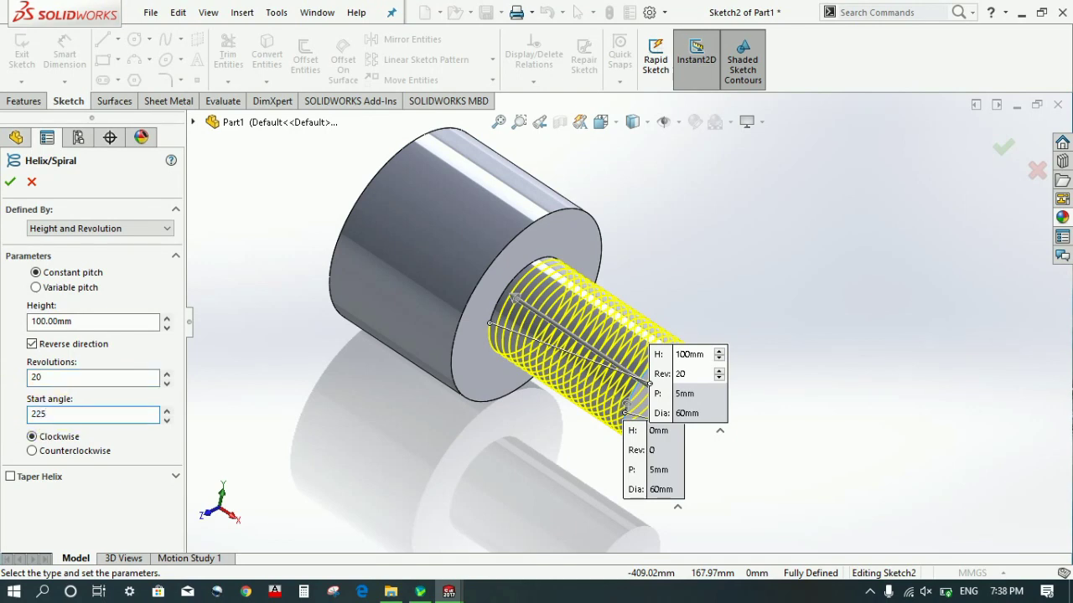
key("Return")
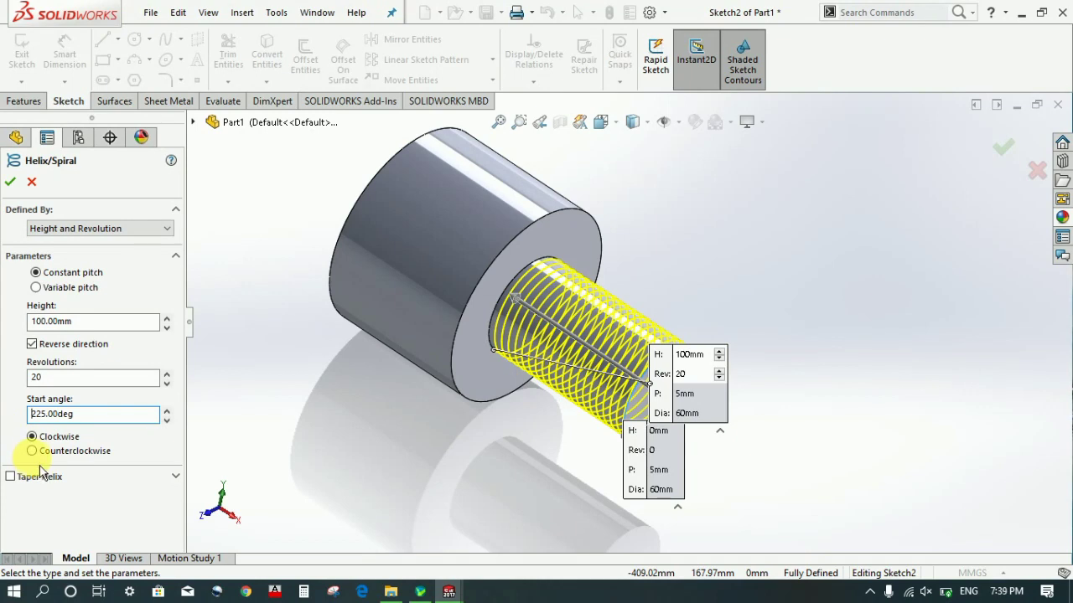
Make the helix counterclockwise, inspect the preview, and accept it
left_click(28, 450)
middle_click_drag(398, 432, 447, 478)
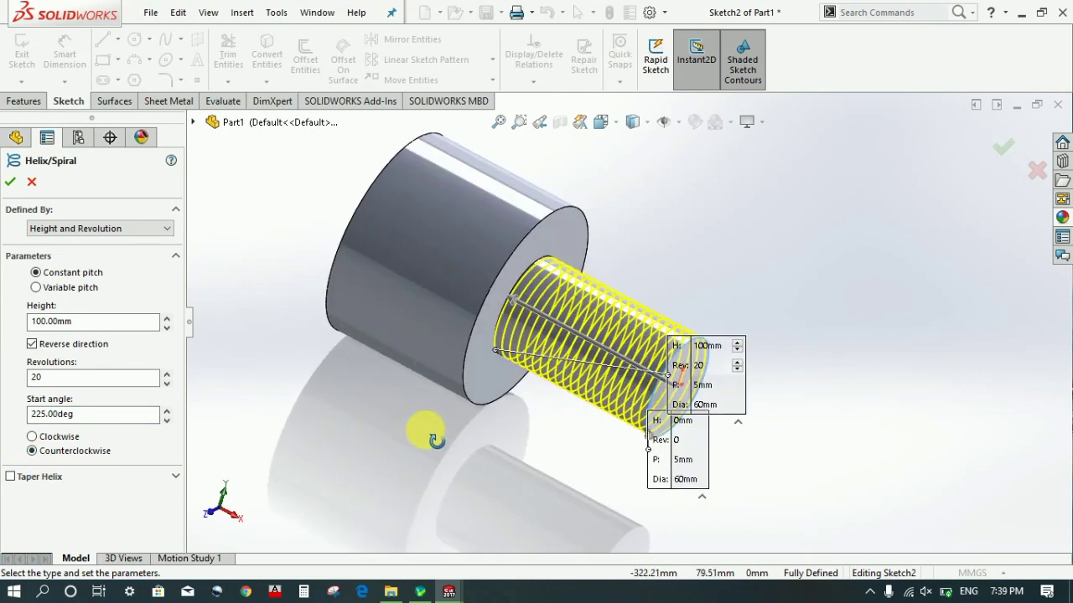
scroll(726, 335, "down", 2)
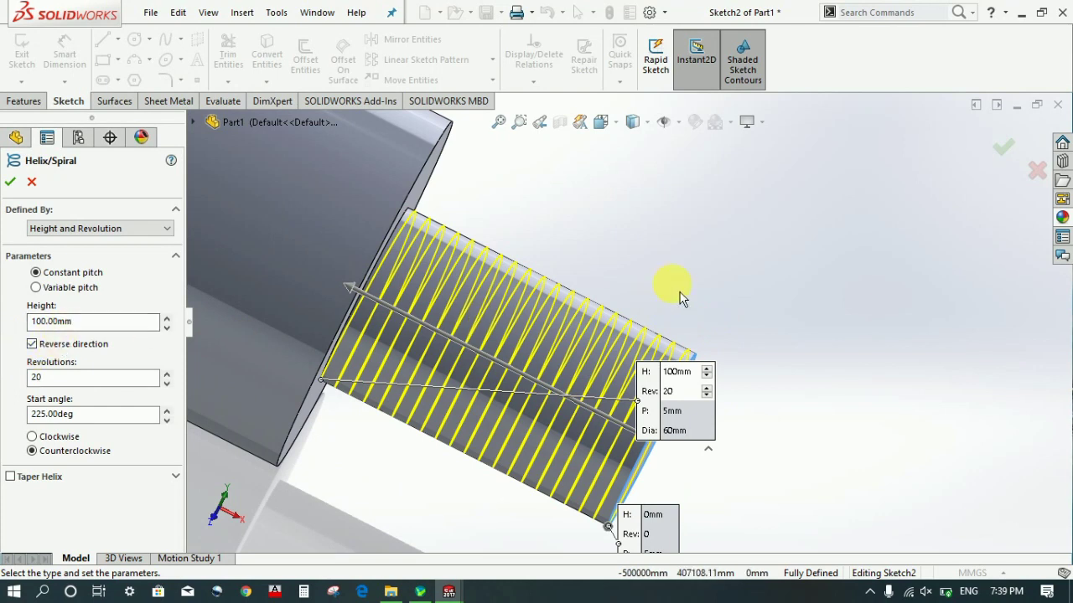
scroll(680, 297, "up", 2)
mouse_move(687, 293)
middle_mouse_down()
mouse_move(749, 293)
mouse_move(378, 299)
middle_mouse_up()
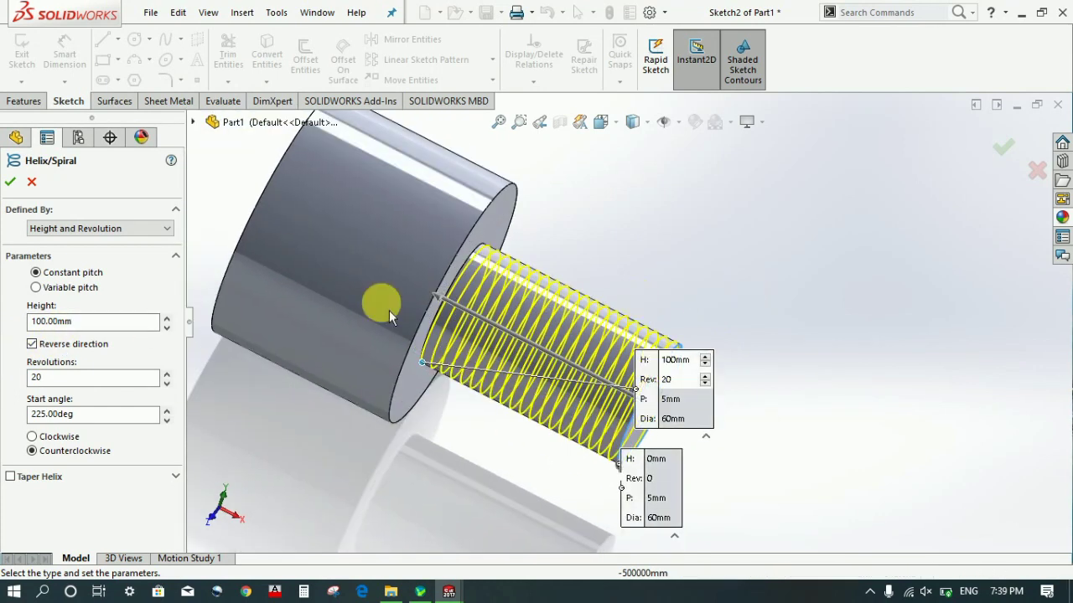
left_click(10, 182)
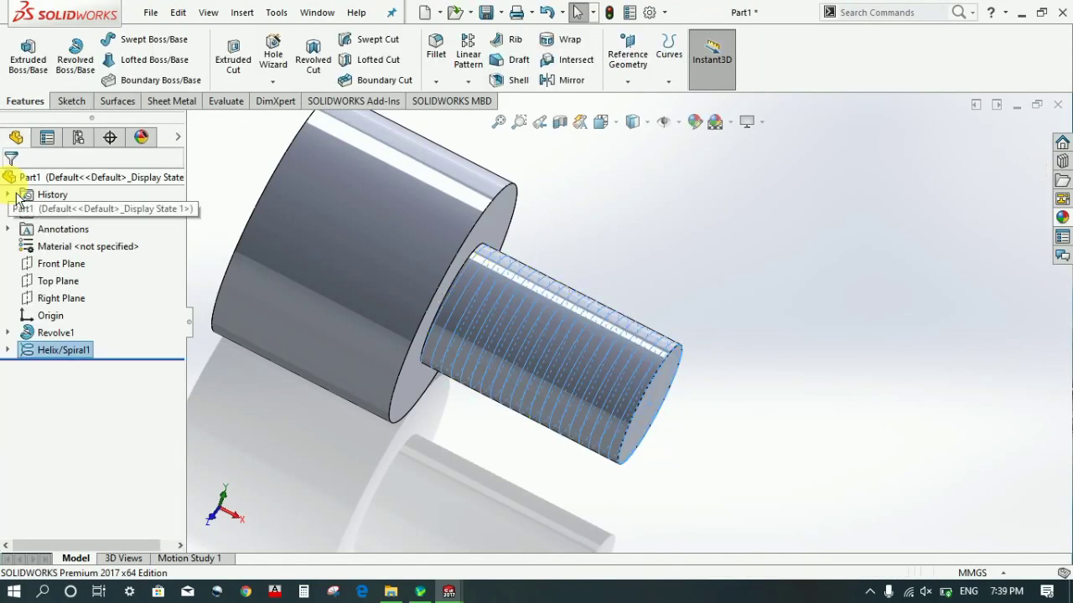
Select the Front Plane, switch to the Front view, and start Sketch3 near the shaft end
left_click(752, 272)
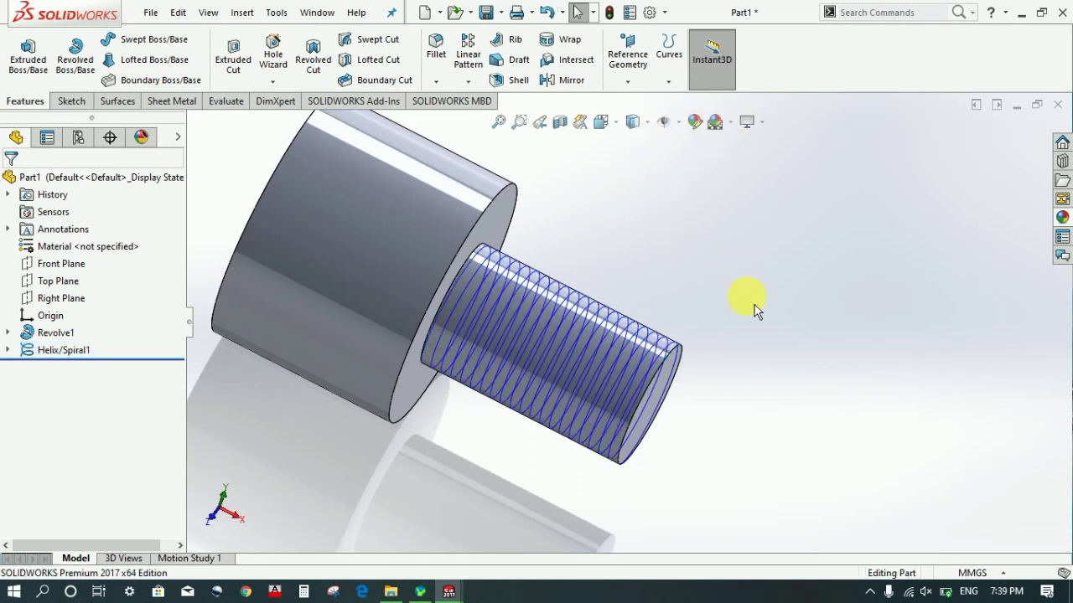
left_click(46, 266)
middle_click_drag(761, 336, 778, 348)
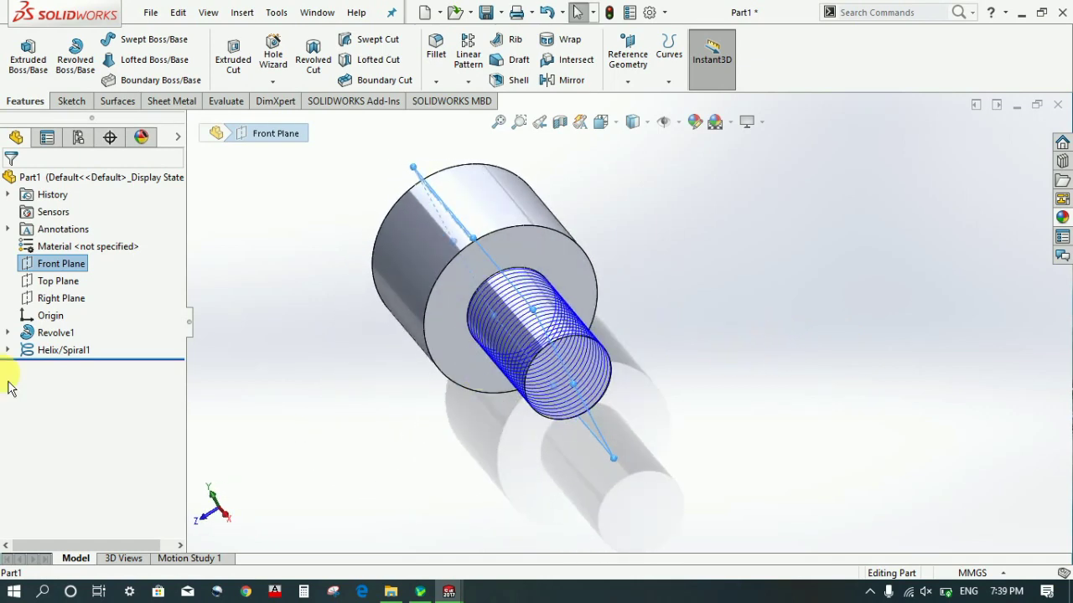
left_click(615, 123)
left_click(694, 221)
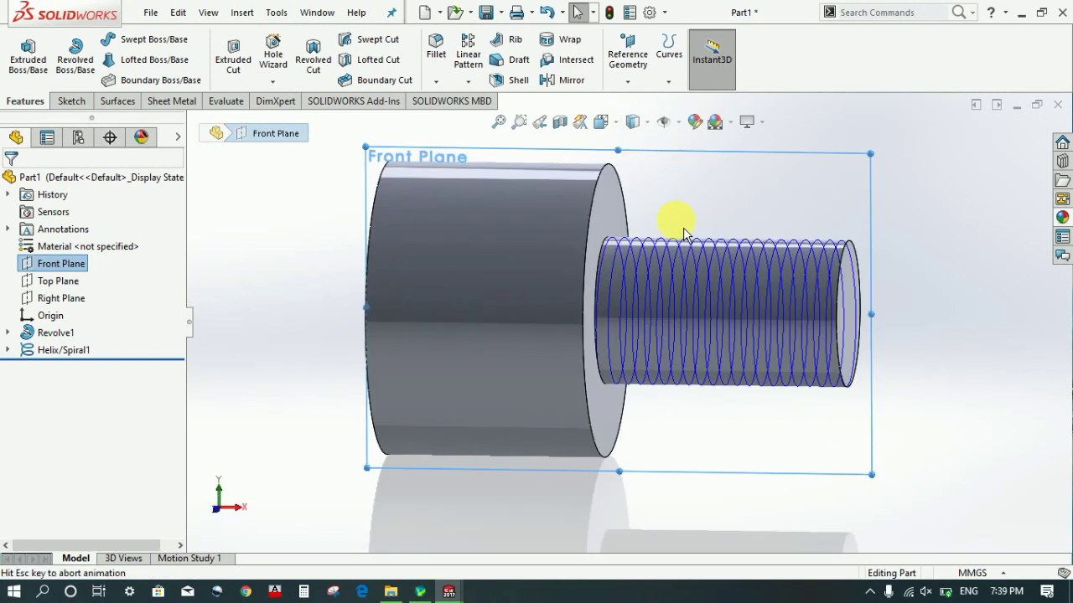
left_click(70, 100)
left_click(23, 55)
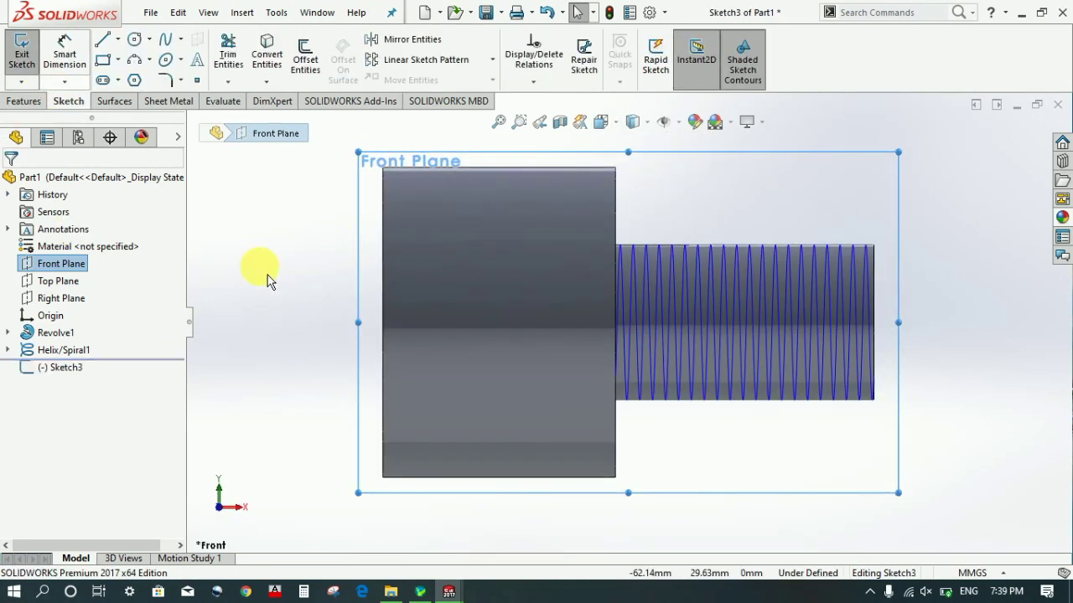
scroll(747, 301, "up", 3)
scroll(868, 299, "down", 4)
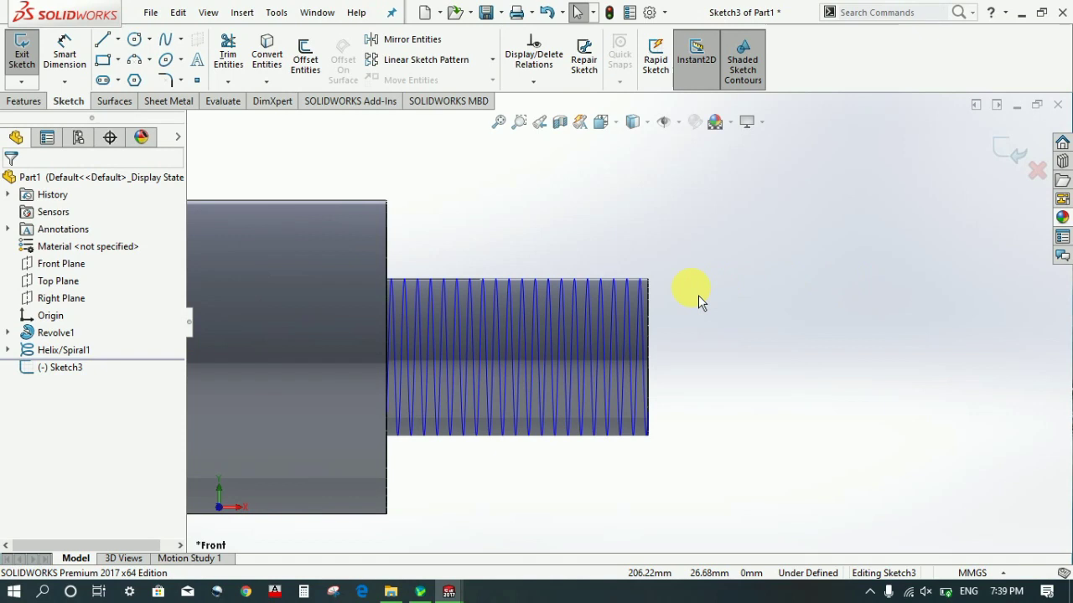
scroll(686, 289, "down", 4)
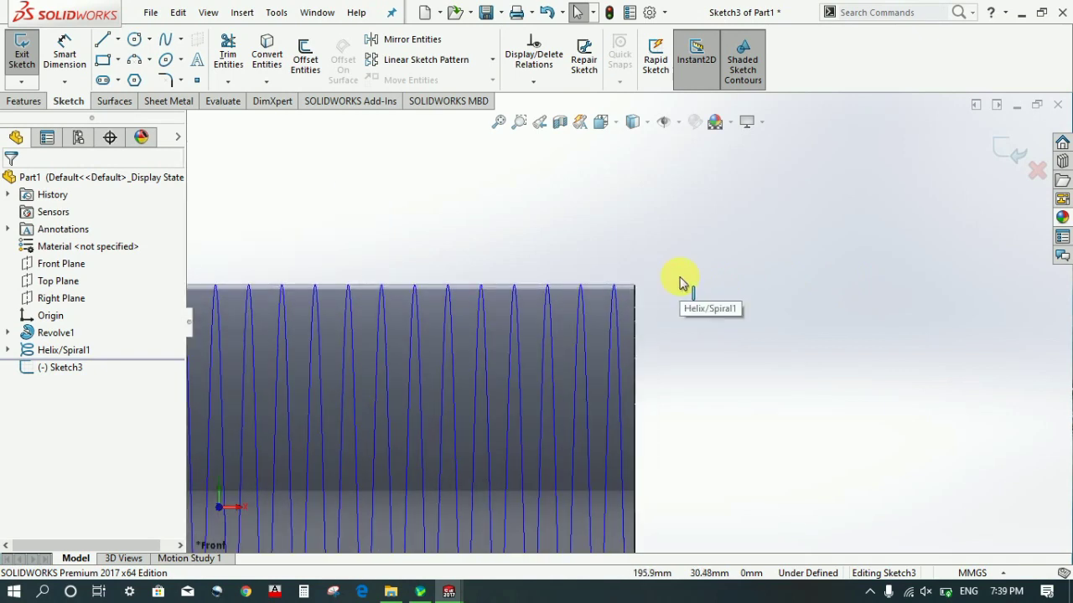
Draw a slanted line from the shaft's top-right corner and a vertical line past the top edge
left_click(102, 42)
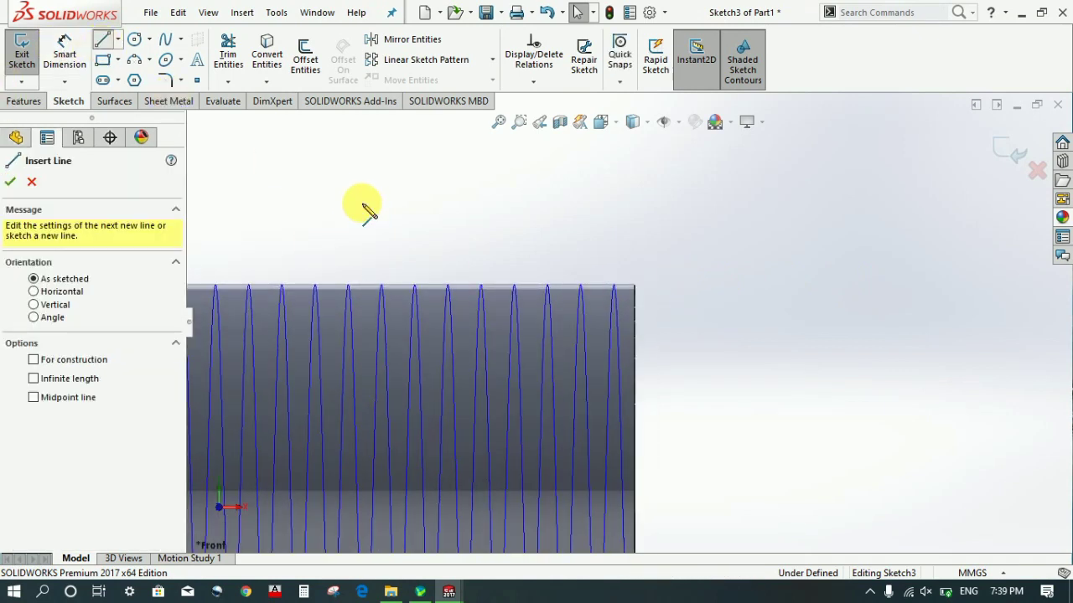
left_click(635, 287)
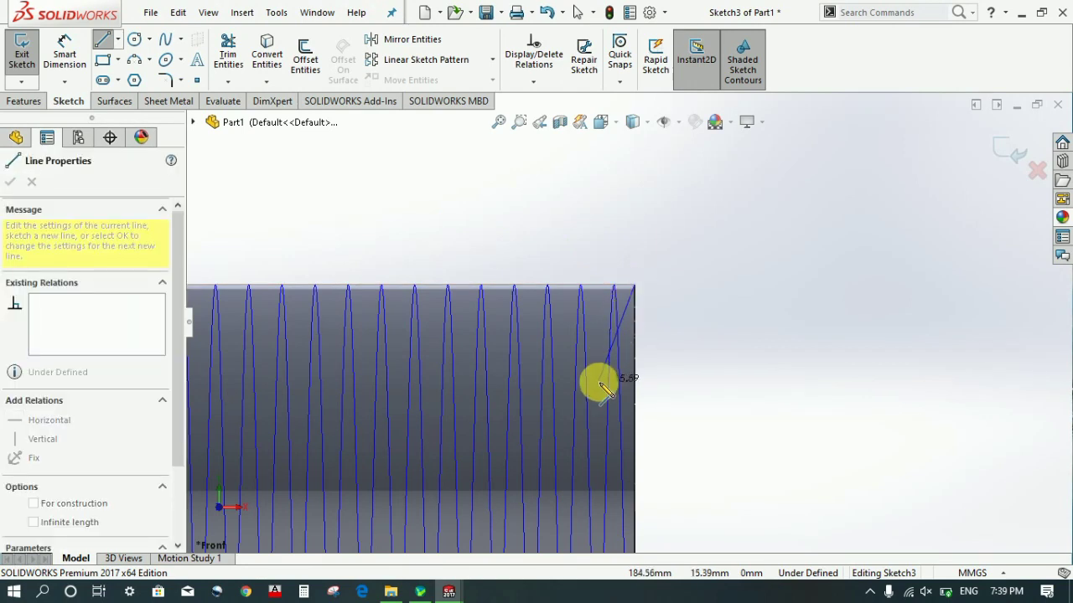
left_click(599, 382)
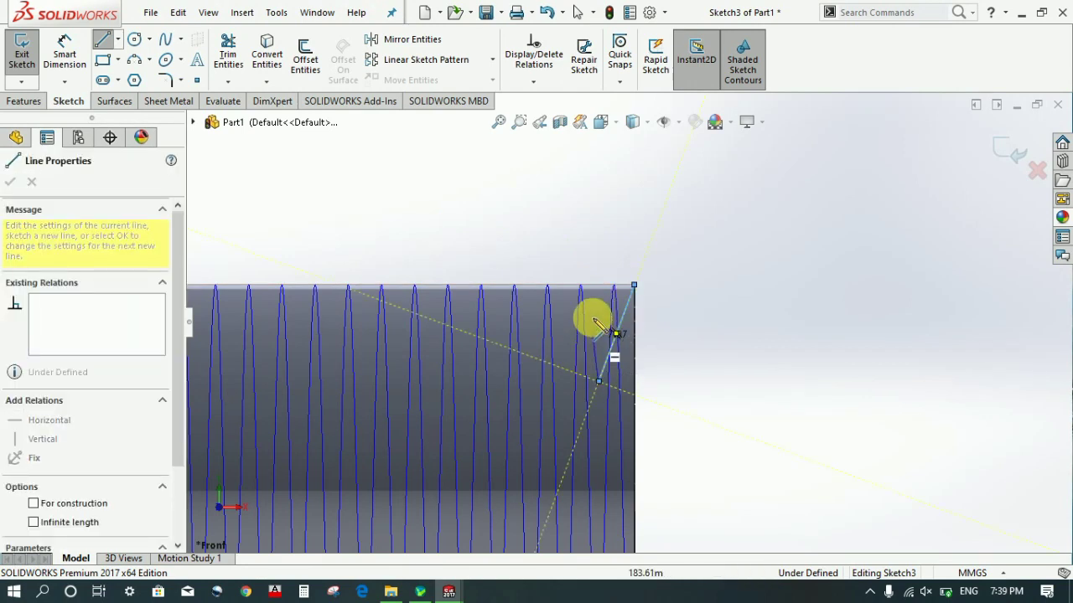
left_click(599, 276)
key("Escape")
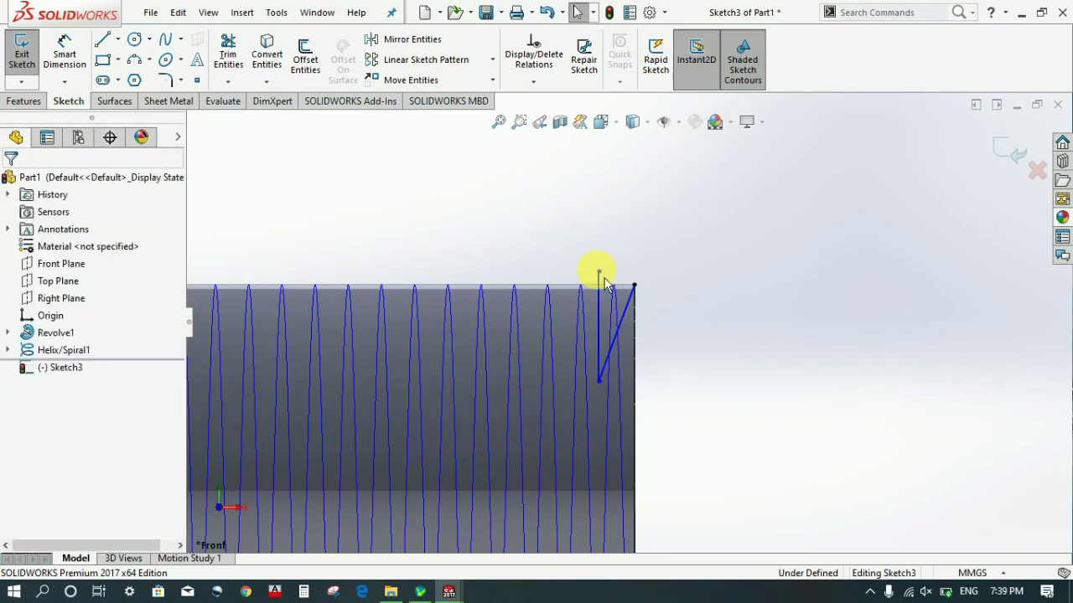
Add a line along the shaft's top edge and trim overhangs to close the triangle
left_click(104, 40)
left_click(634, 287)
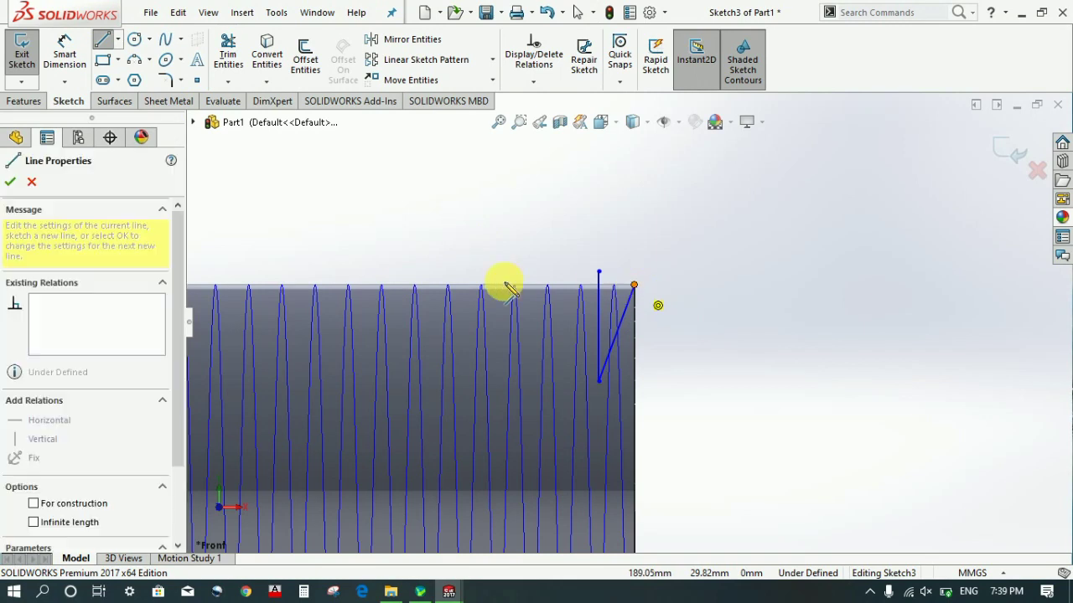
left_click(553, 289)
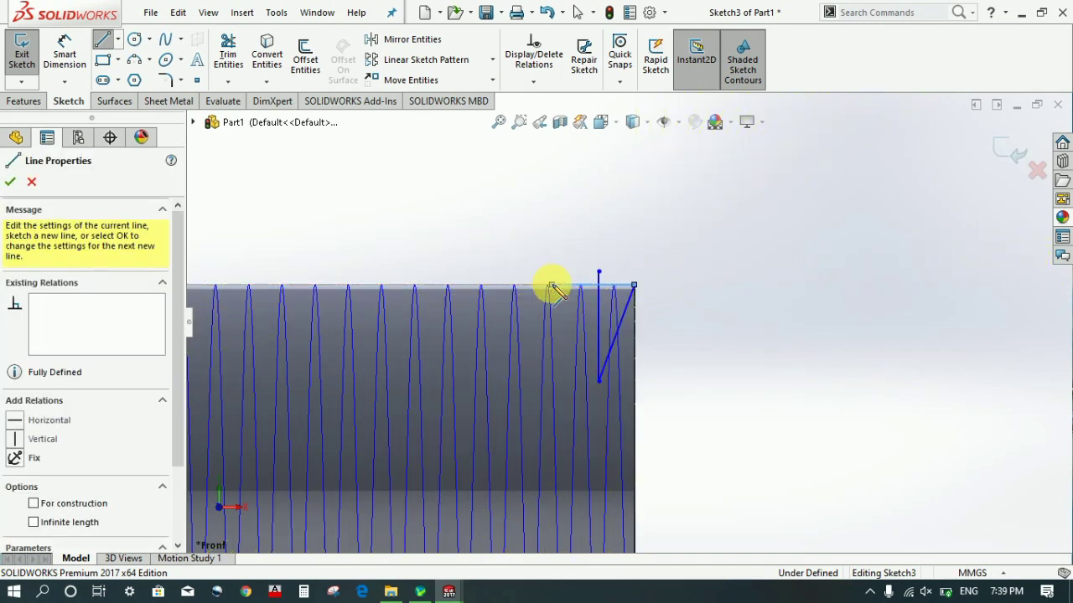
key("Escape")
scroll(616, 285, "down", 3)
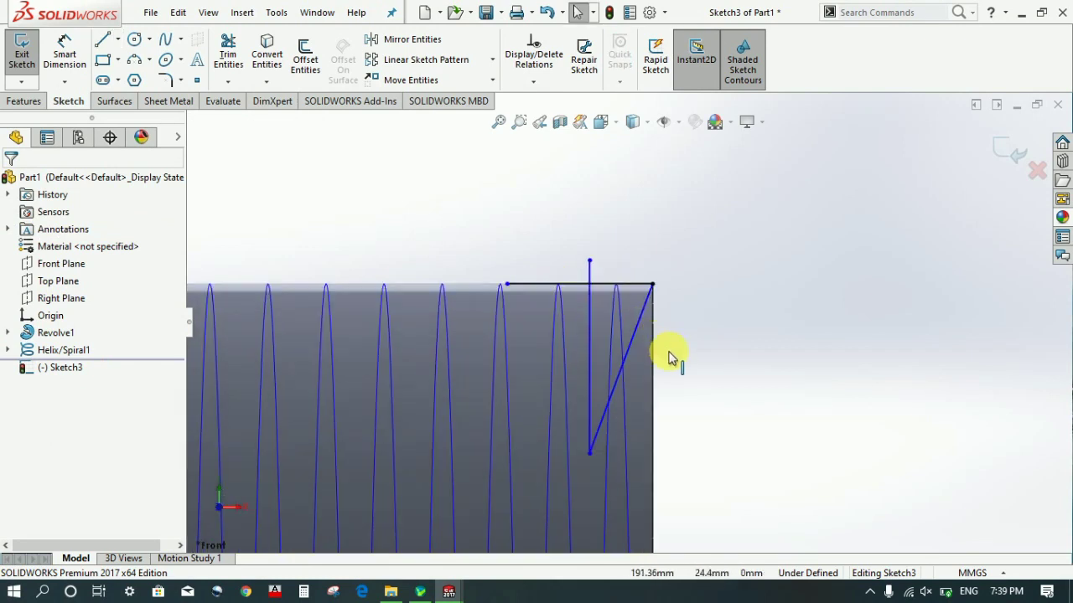
scroll(670, 423, "down", 1)
scroll(670, 423, "down", 1)
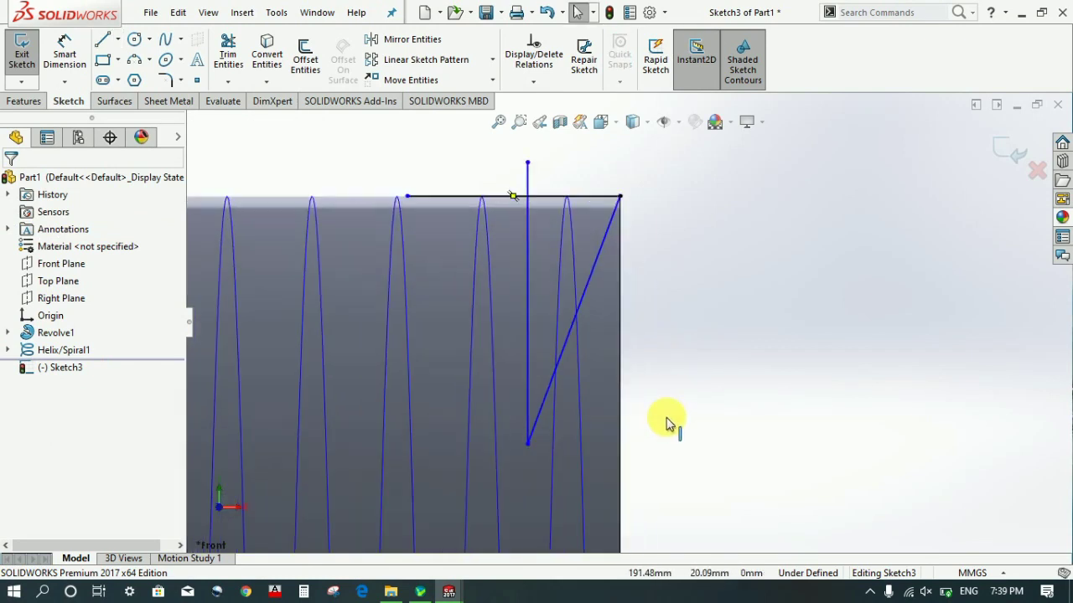
left_click(228, 59)
left_click_drag(531, 168, 496, 204)
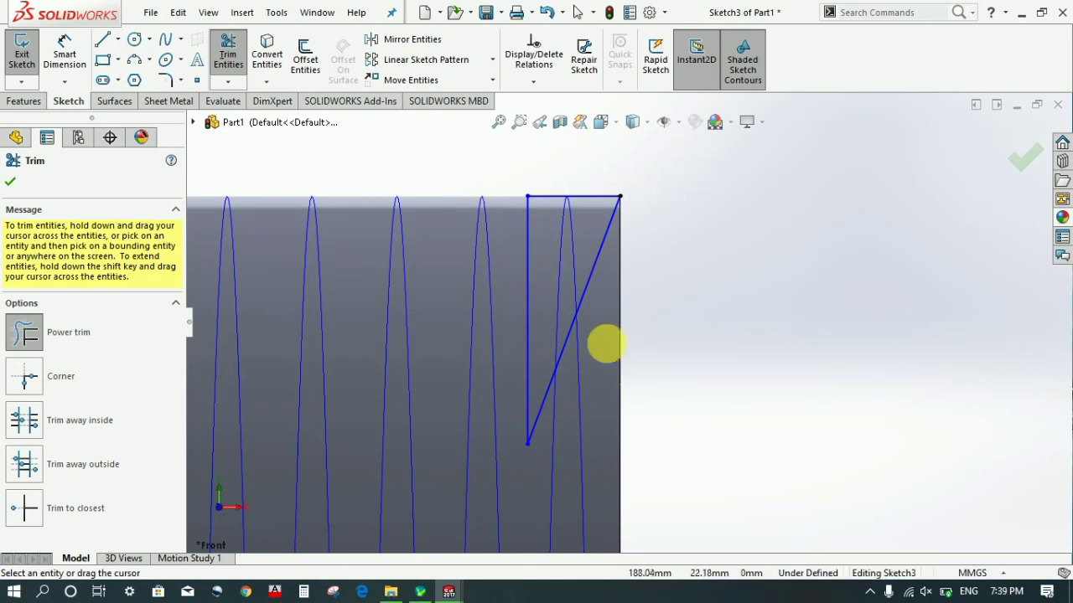
scroll(605, 343, "up", 1)
Dimension the angle between the vertical and slanted lines as 30°
left_click(64, 54)
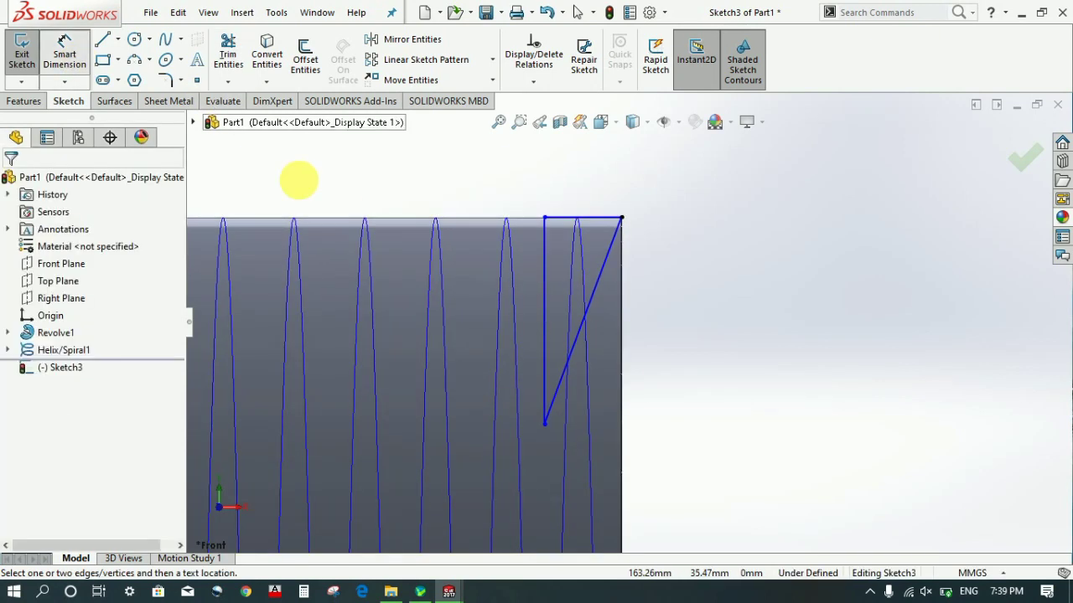
left_click(546, 301)
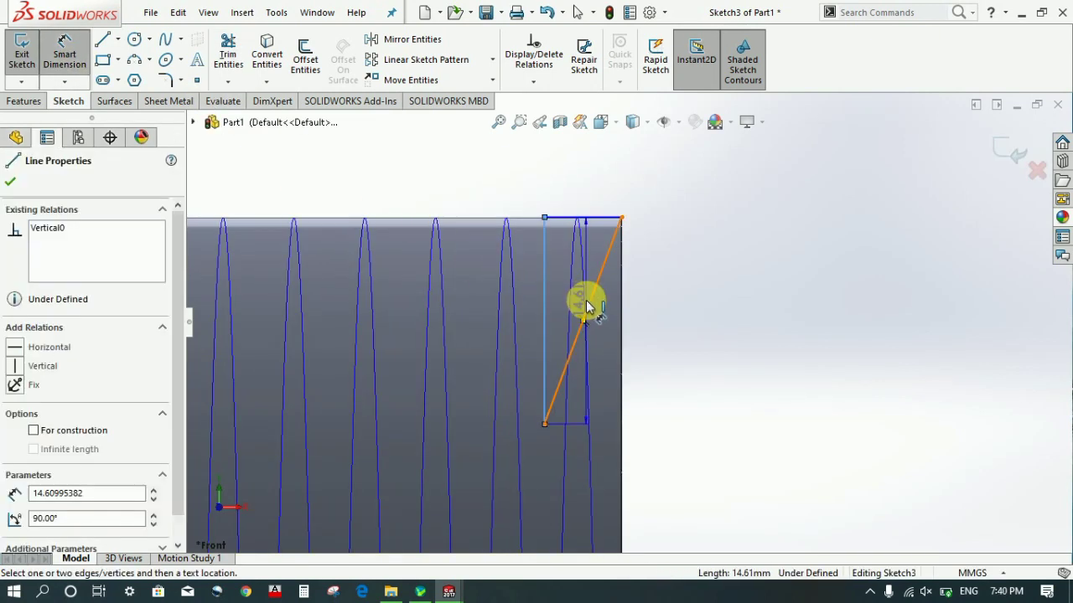
left_click(587, 306)
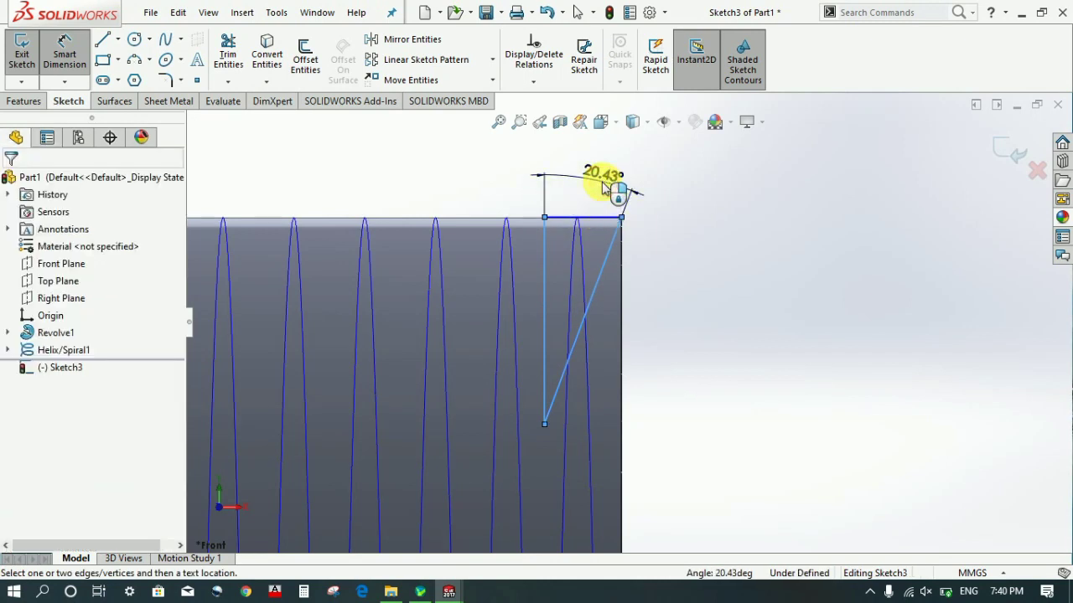
left_click(603, 188)
key("Return")
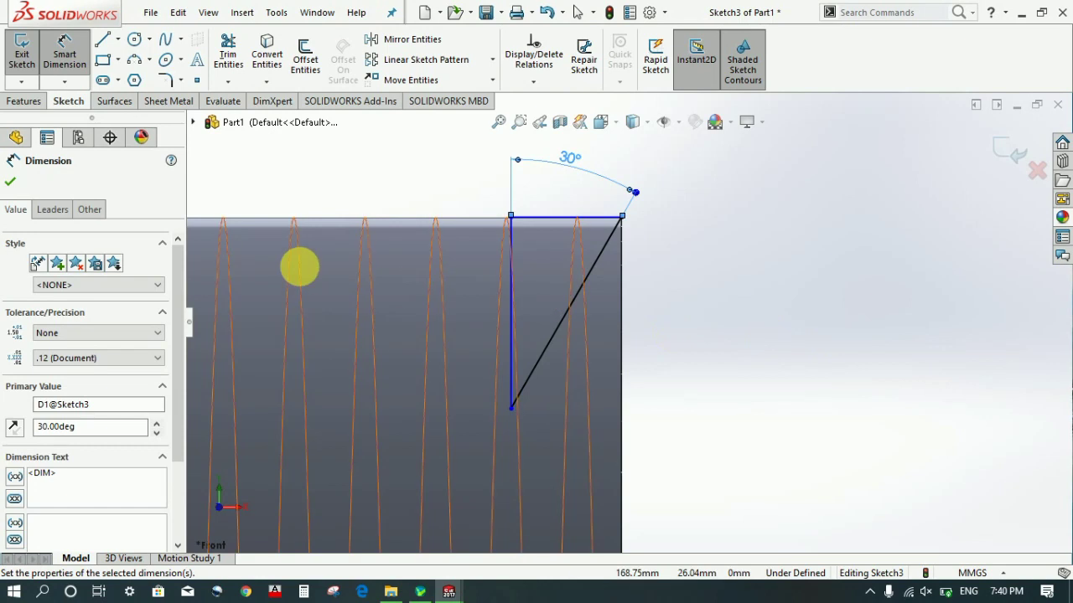
Dimension the triangle's top line to a 2 mm width
left_click(601, 216)
left_click(605, 205)
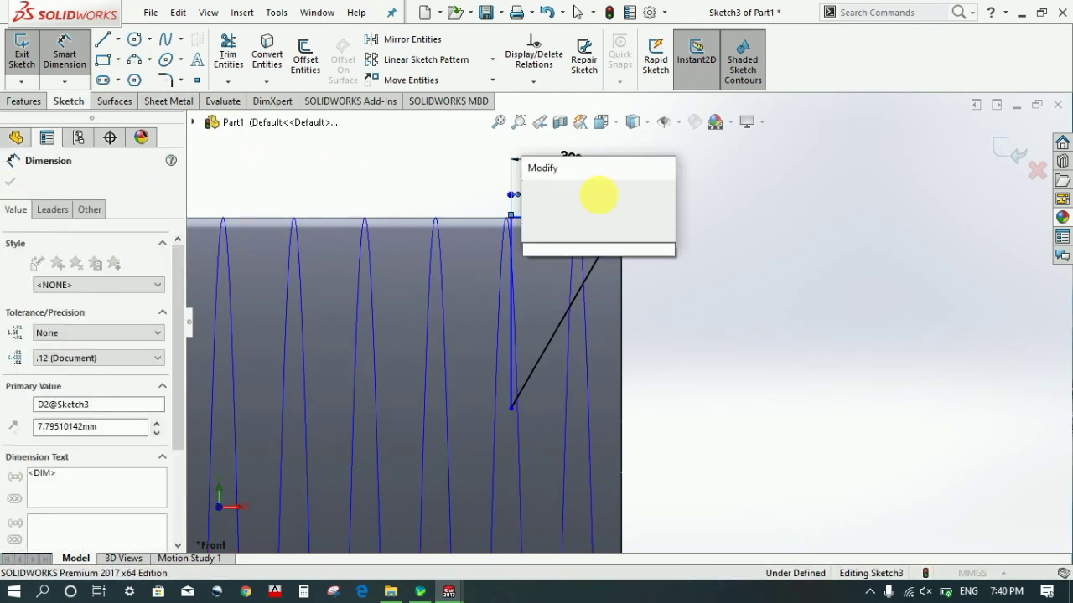
type("2")
key("Return")
scroll(651, 229, "down", 2)
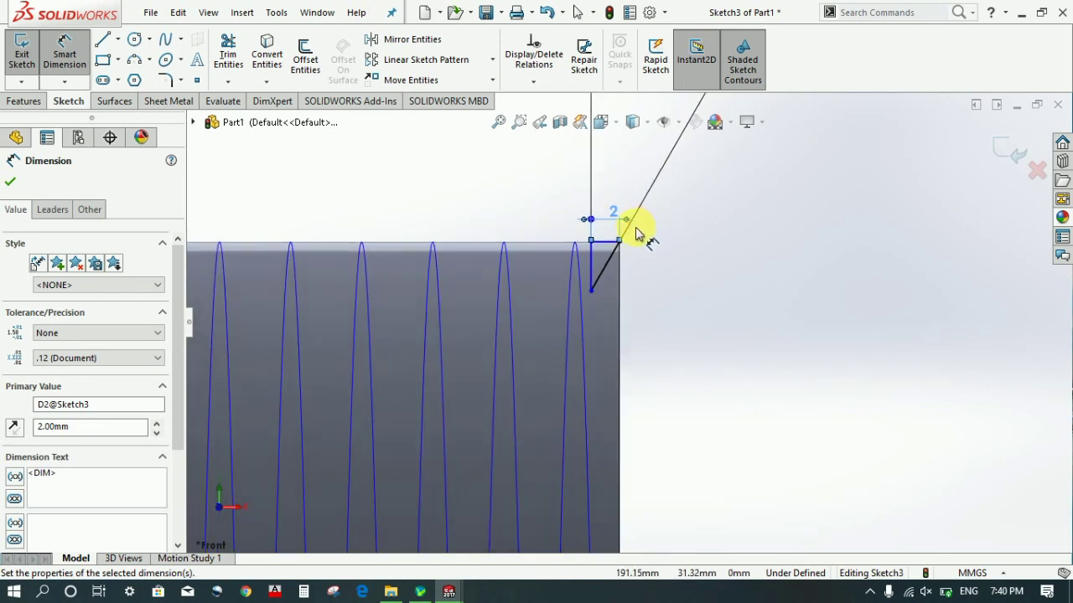
scroll(670, 270, "down", 1)
scroll(670, 271, "down", 1)
scroll(668, 273, "down", 1)
scroll(662, 281, "up", 3)
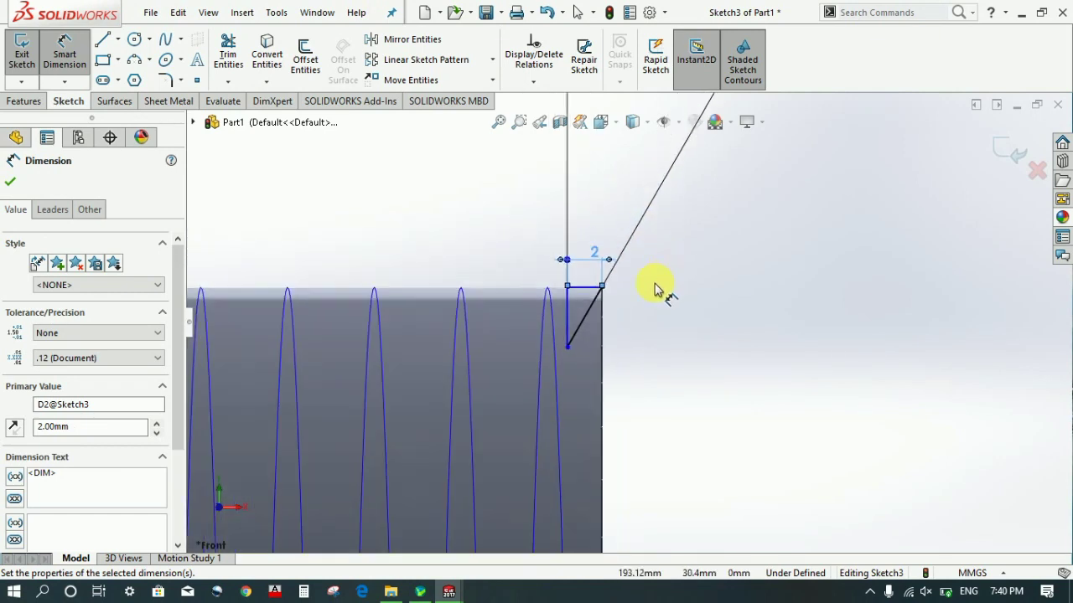
scroll(651, 290, "up", 2)
scroll(648, 292, "down", 2)
scroll(641, 331, "down", 2)
scroll(629, 385, "up", 3)
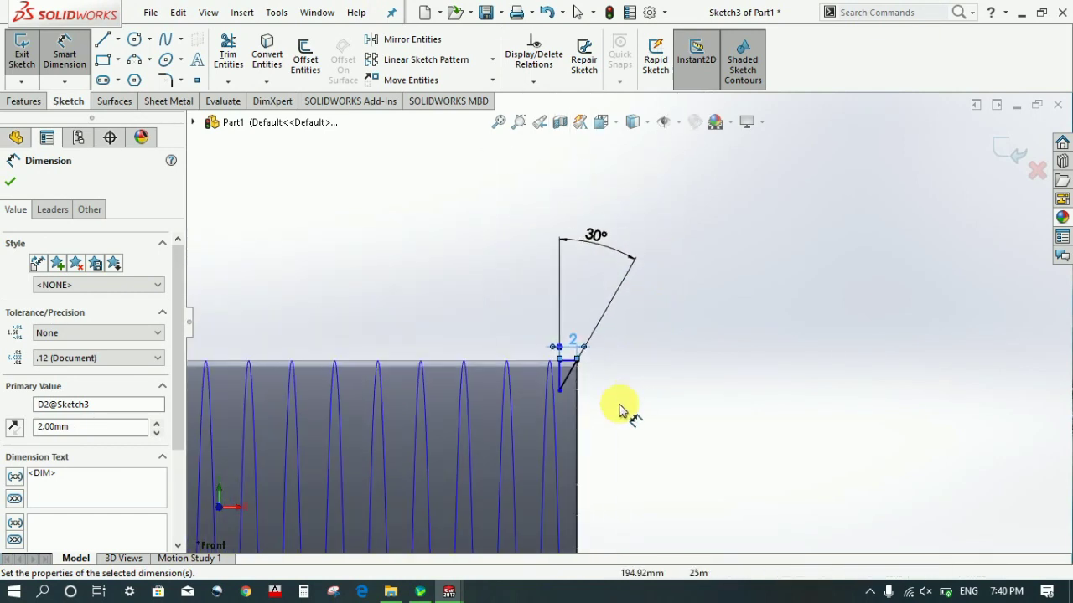
scroll(618, 412, "down", 3)
scroll(609, 384, "down", 2)
scroll(592, 366, "down", 1)
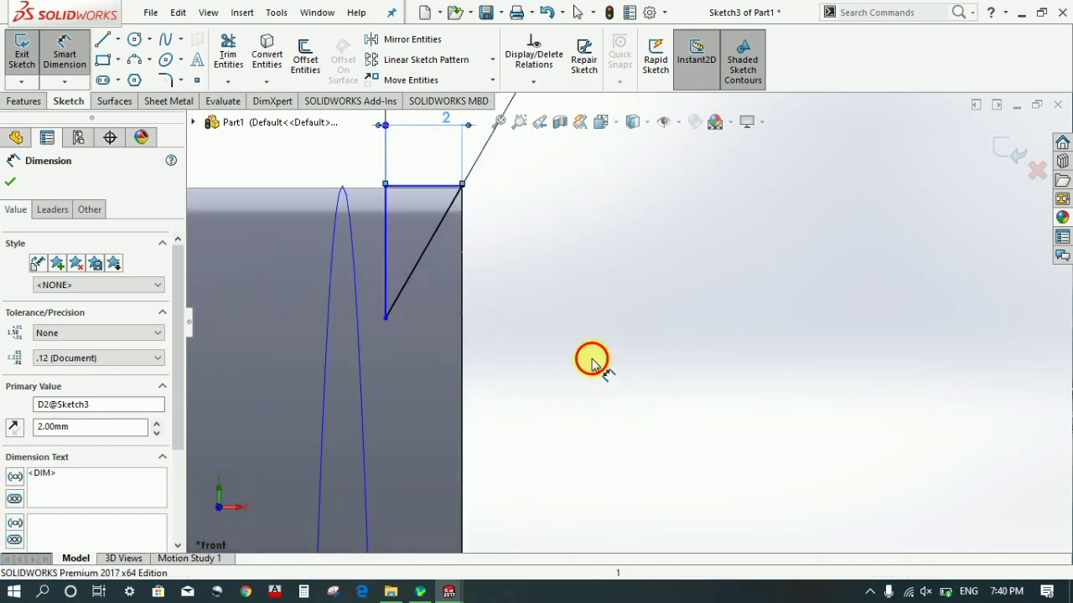
left_click(592, 360)
scroll(592, 356, "up", 3)
scroll(584, 321, "up", 1)
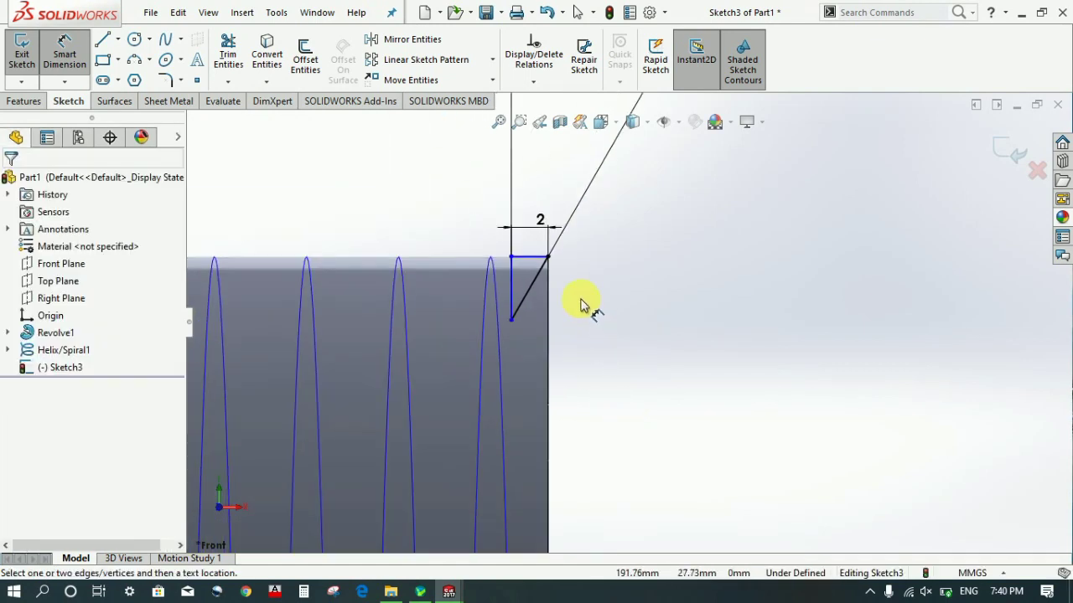
scroll(581, 299, "up", 1)
Mirror Line1 and Line3 about the vertical line to form the V profile
left_click(411, 39)
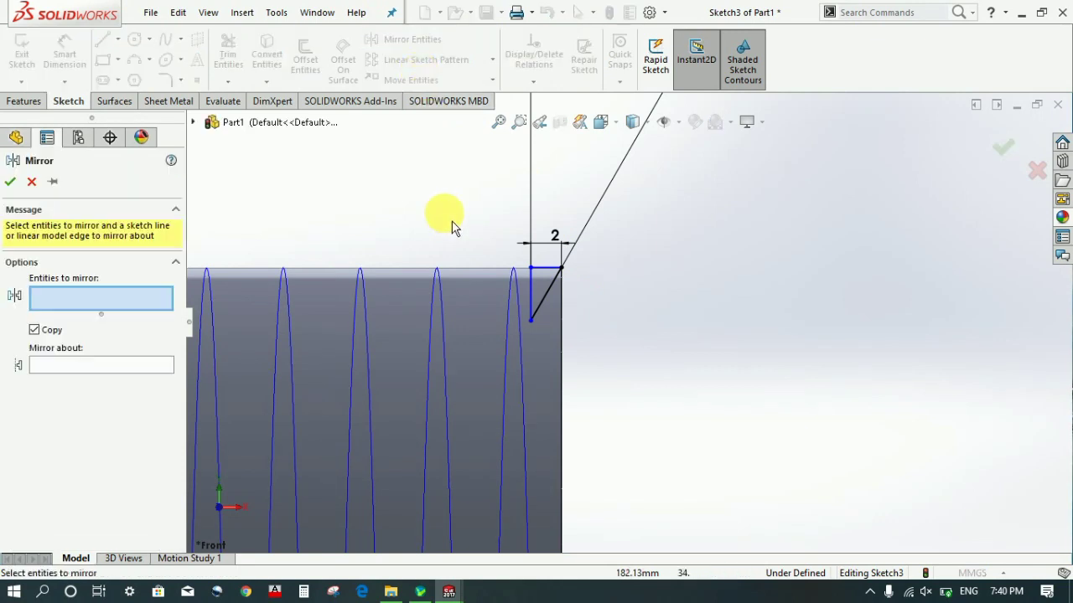
left_click(552, 288)
left_click(551, 269)
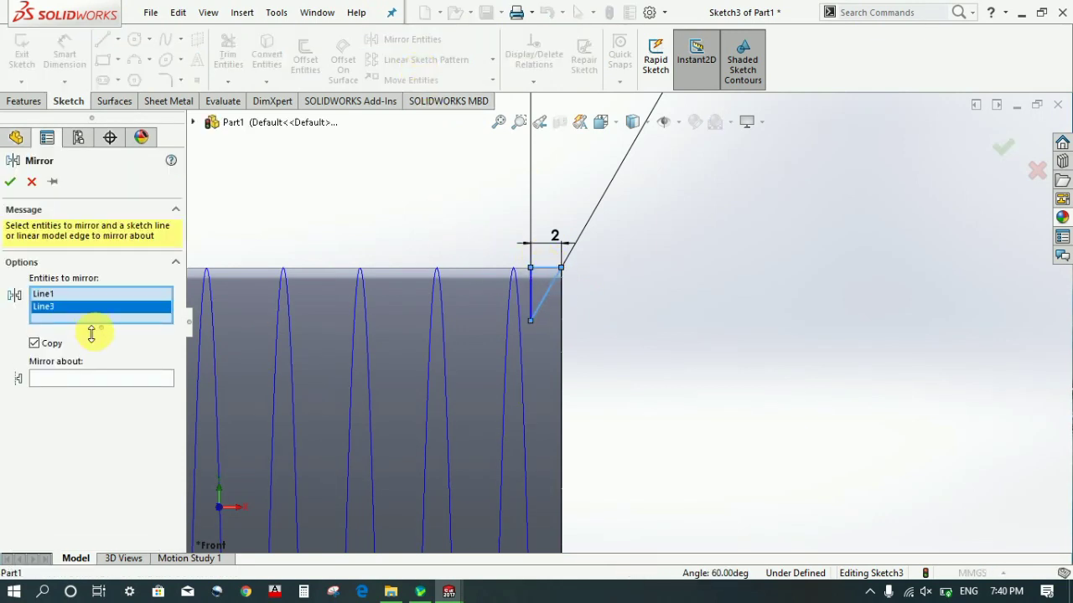
left_click(79, 378)
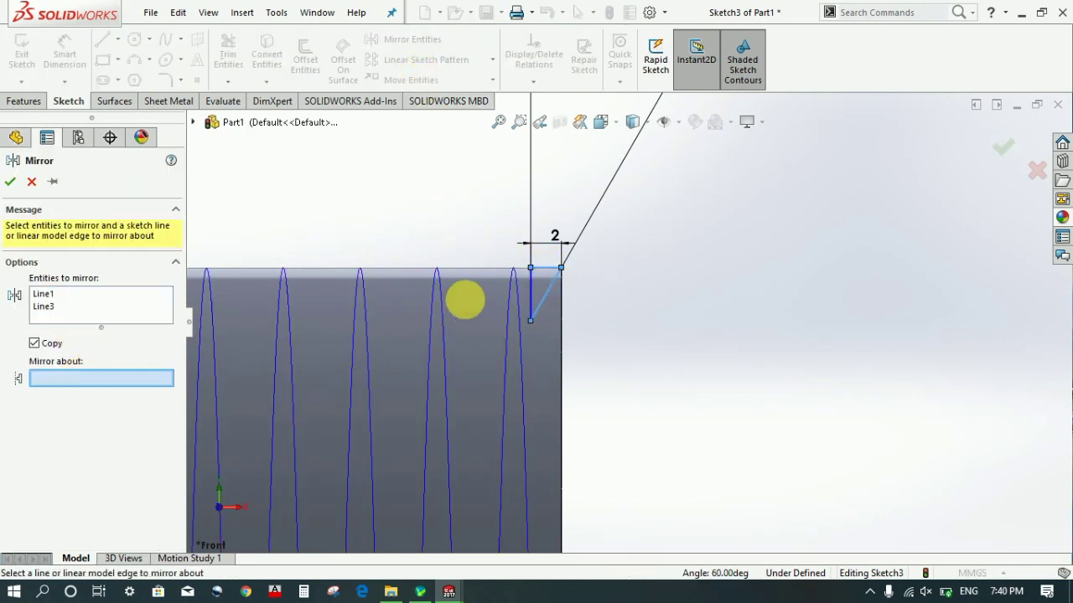
left_click(530, 295)
left_click(10, 181)
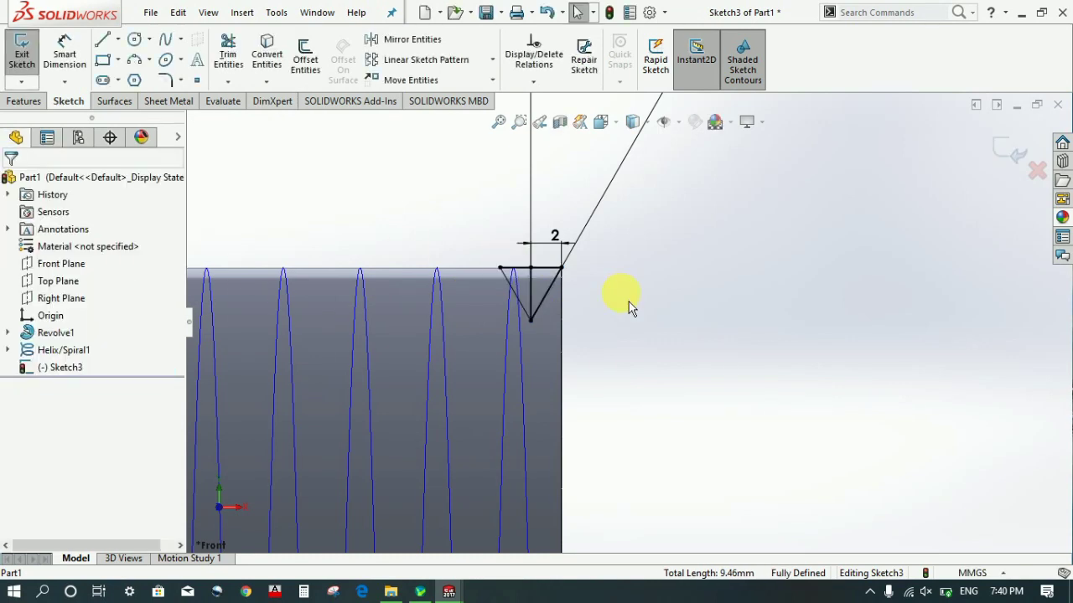
scroll(630, 309, "down", 2)
scroll(595, 299, "down", 2)
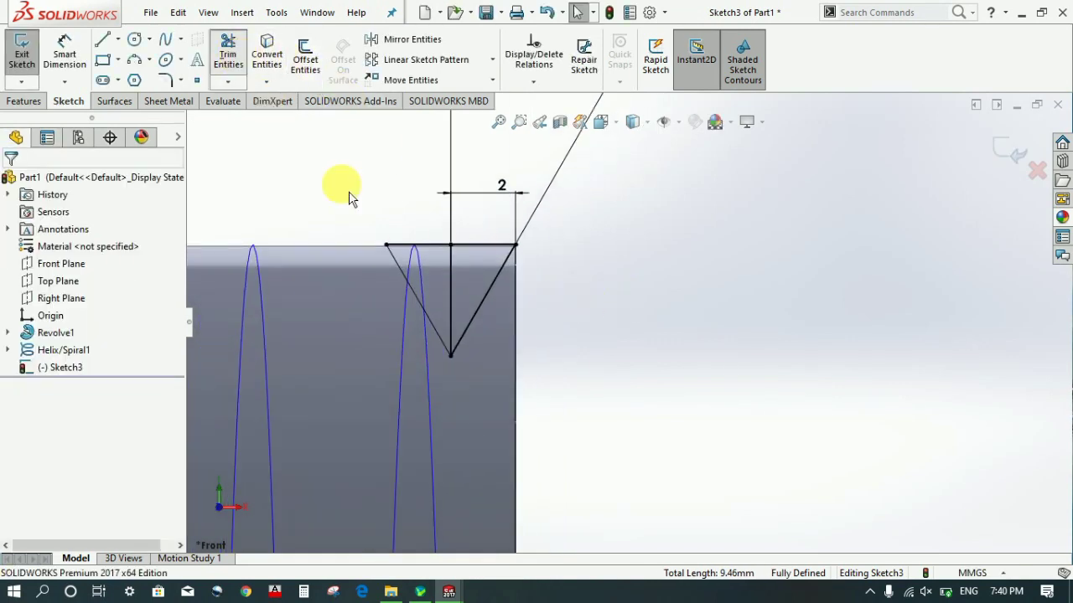
Power-trim the vertical centre line out of Sketch3
left_click_drag(472, 276, 452, 284)
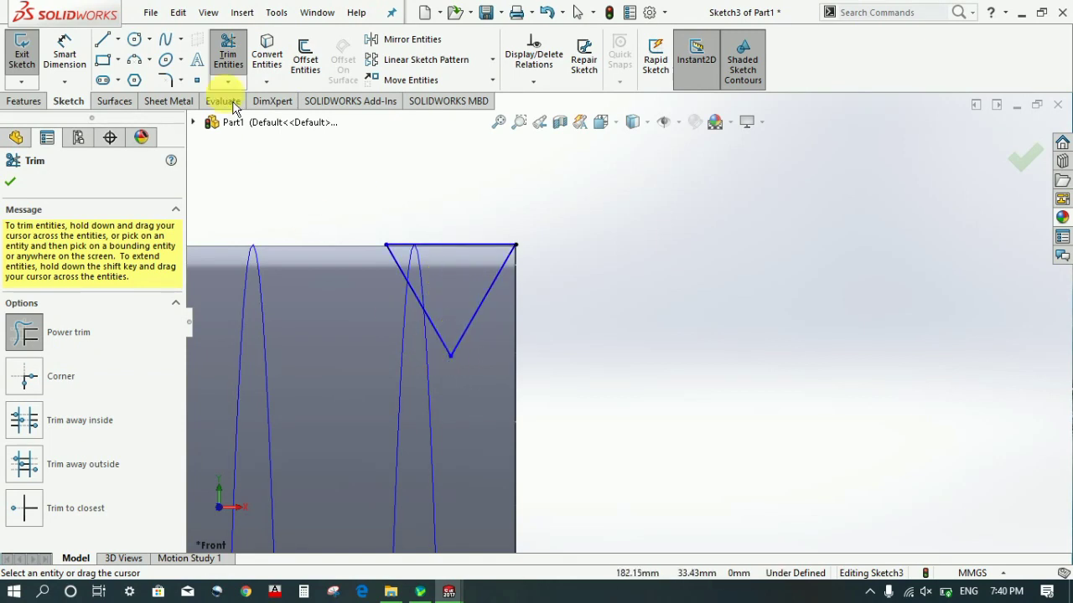
left_click(166, 81)
type(".25")
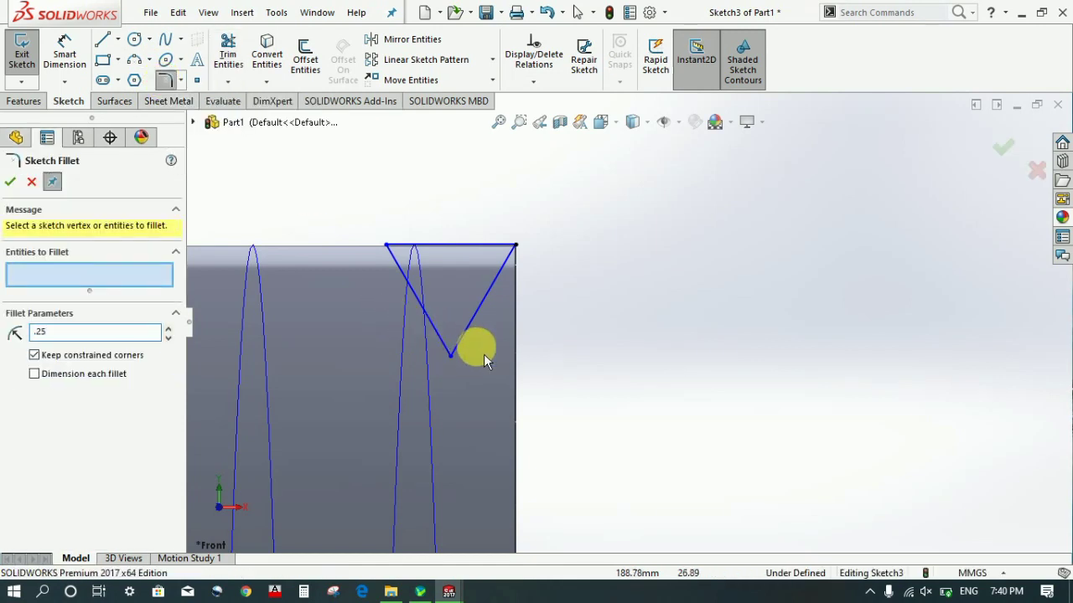
Round the triangle's bottom tip with a 0.25 mm sketch fillet
left_click(450, 358)
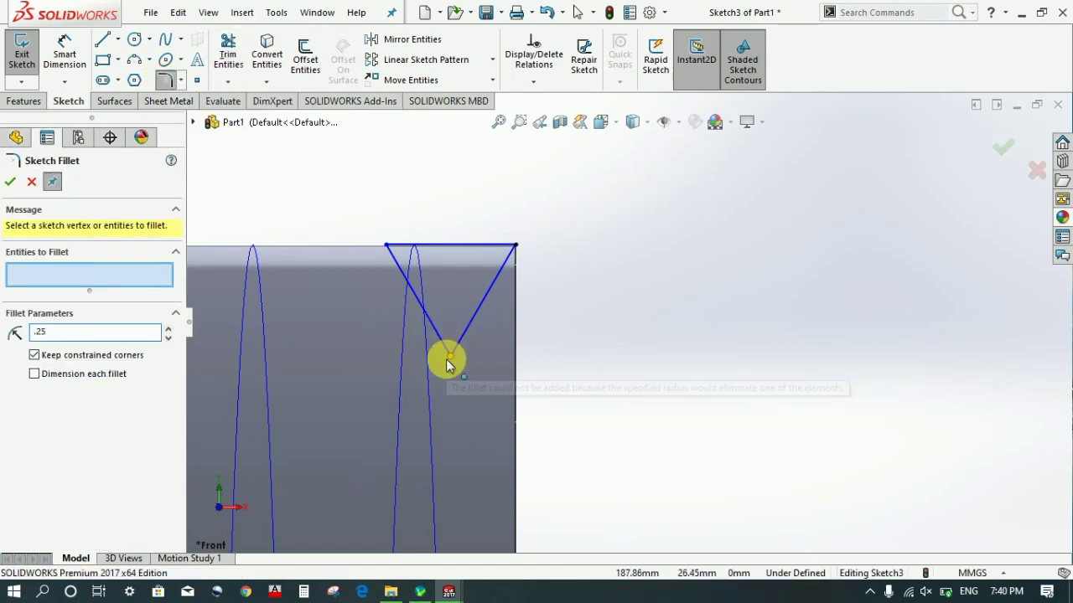
left_click(450, 361)
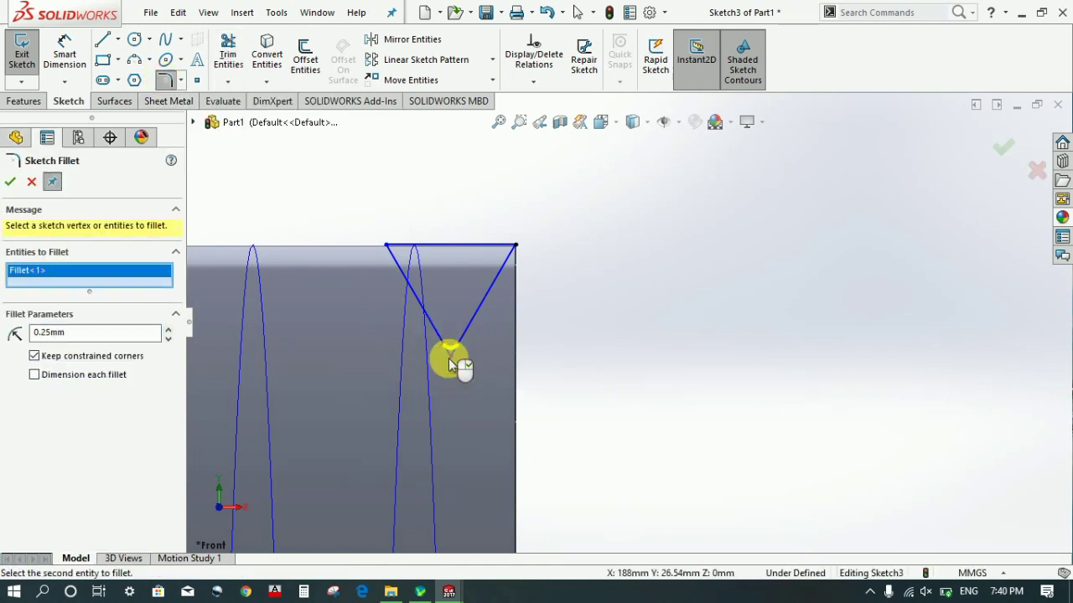
left_click(17, 189)
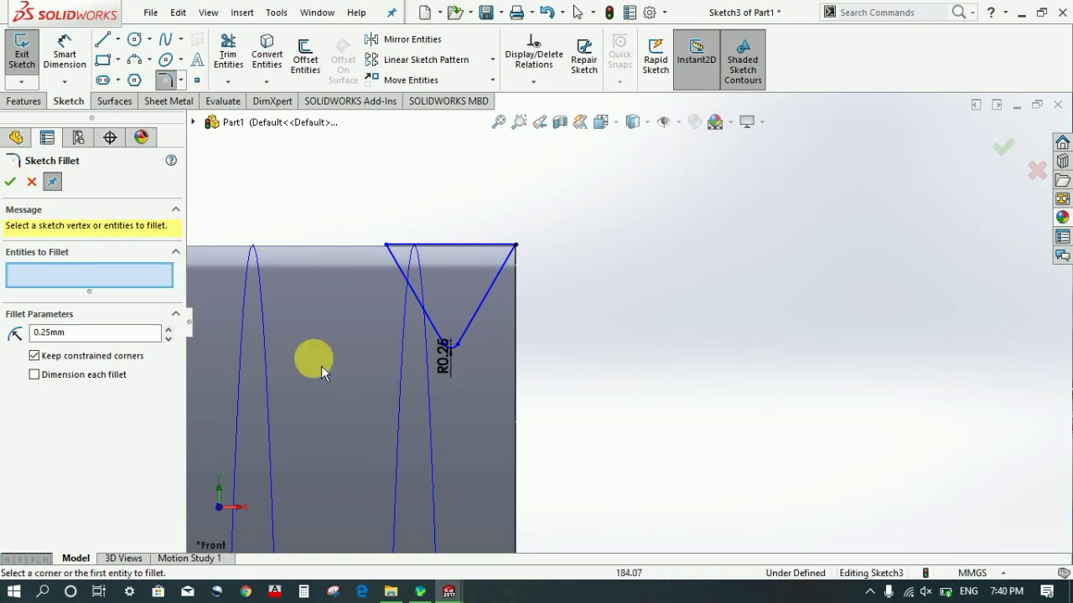
left_click(19, 189)
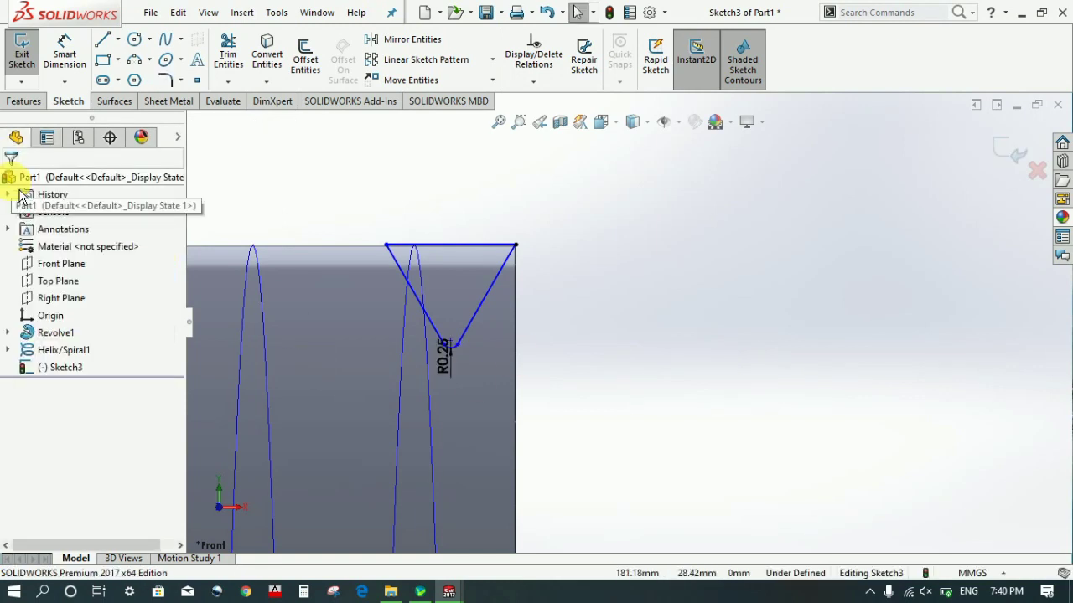
Add a Pierce relation between the top corner point and the cylinder edge, then exit the sketch
left_click(516, 248)
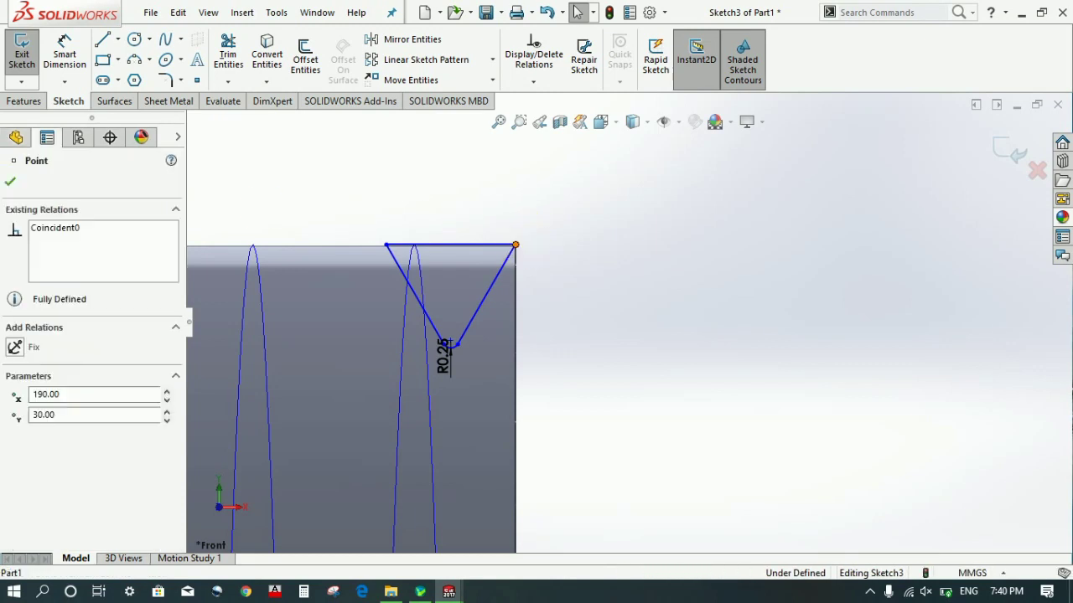
key("Escape")
left_click(516, 311, "ctrl")
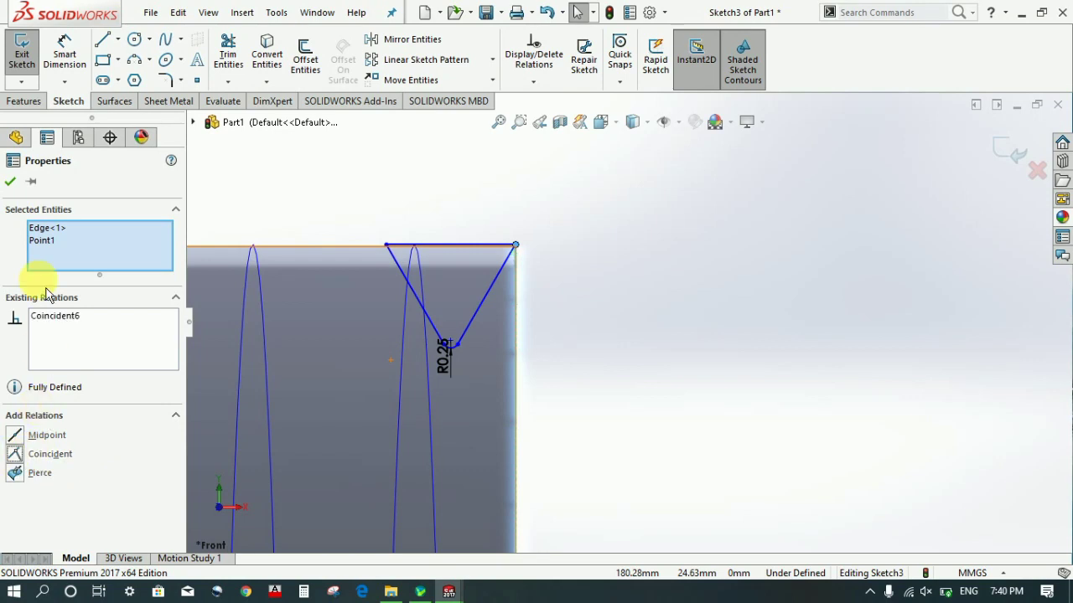
left_click(12, 183)
scroll(809, 373, "up", 3)
scroll(808, 373, "up", 3)
scroll(805, 377, "up", 3)
scroll(612, 355, "up", 3)
scroll(677, 354, "down", 4)
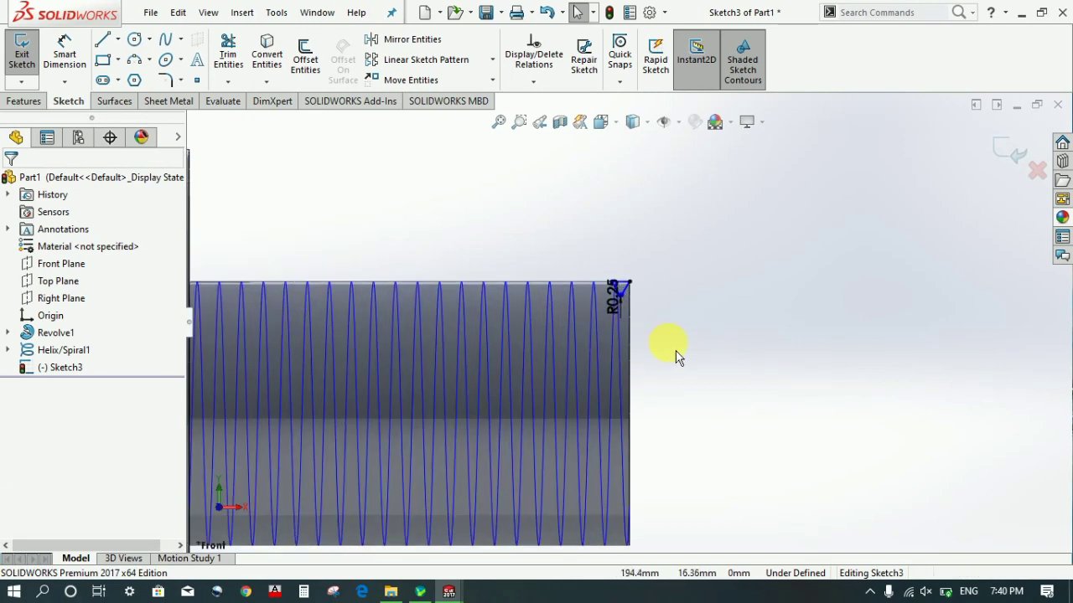
scroll(696, 357, "down", 2)
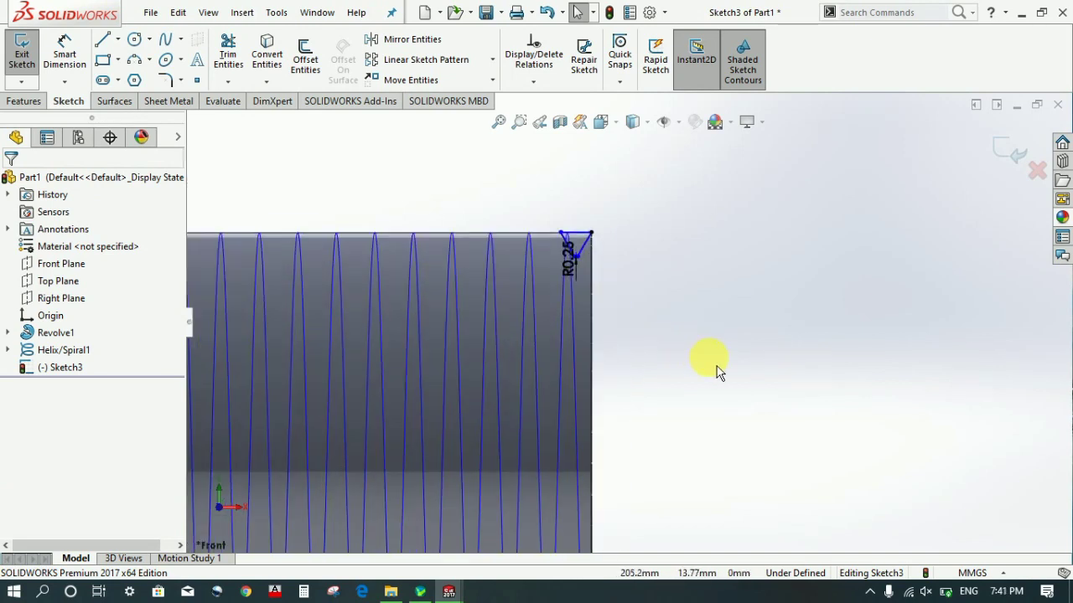
scroll(716, 372, "down", 1)
left_click(22, 52)
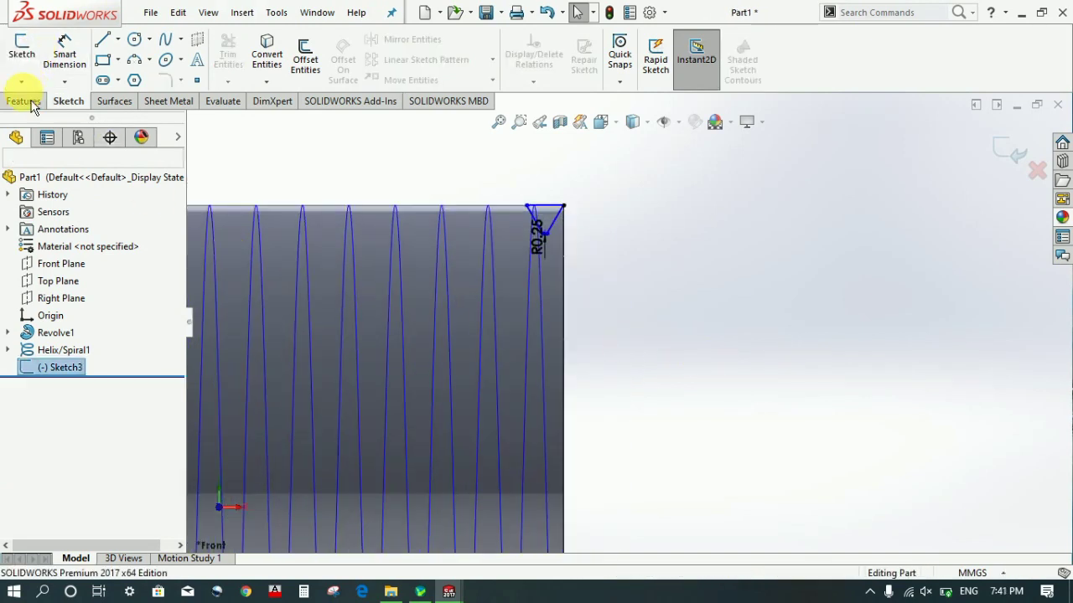
Create a swept cut of Sketch3 along Helix/Spiral1 to thread the shank
left_click(25, 101)
left_click(832, 237)
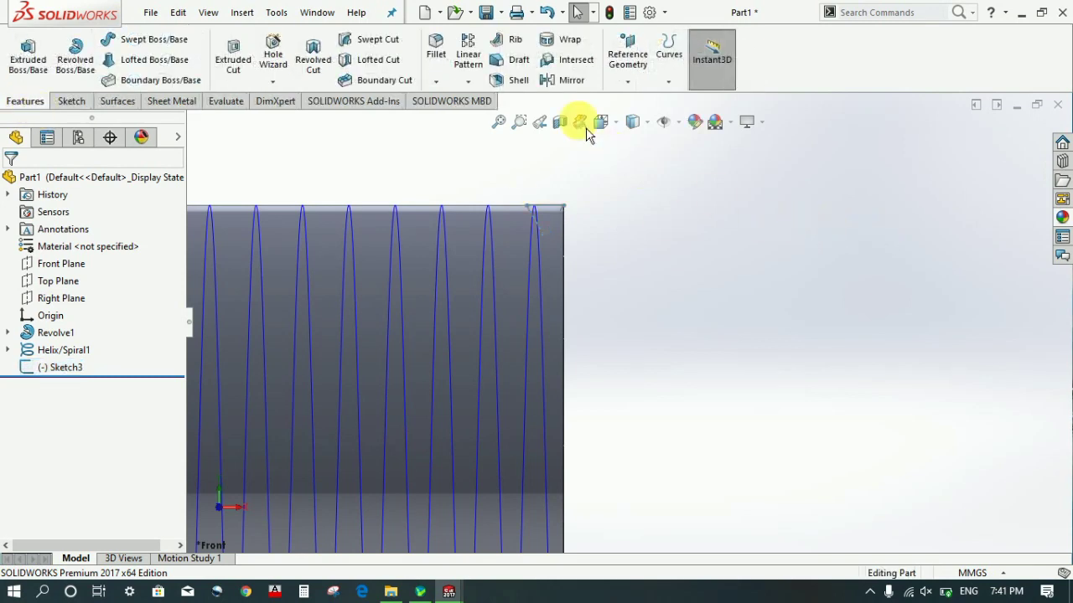
left_click(377, 39)
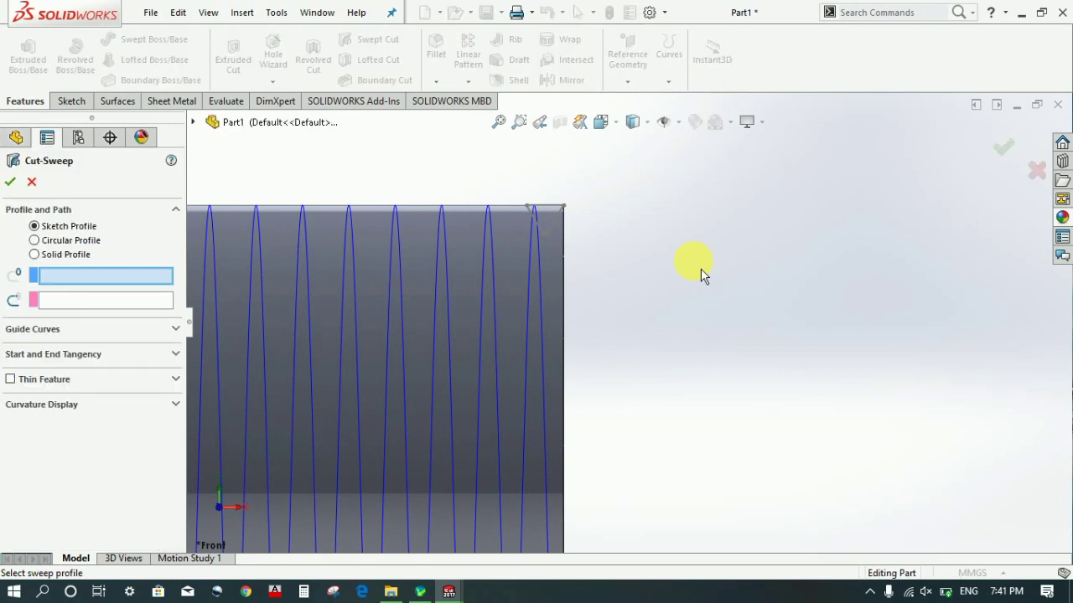
left_click(567, 244)
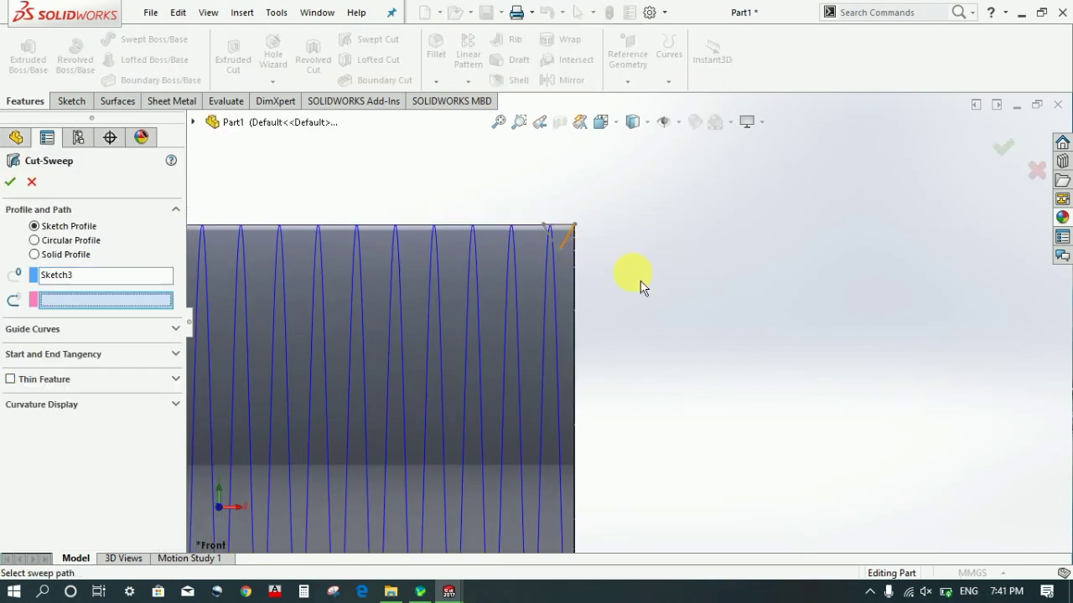
middle_click_drag(760, 336, 592, 305)
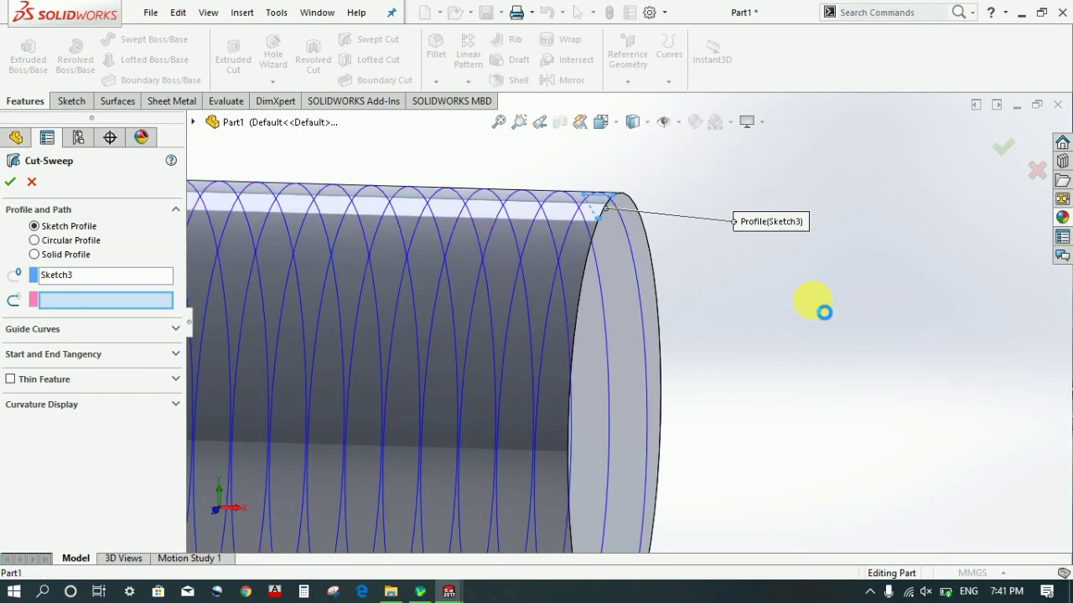
scroll(812, 300, "up", 3)
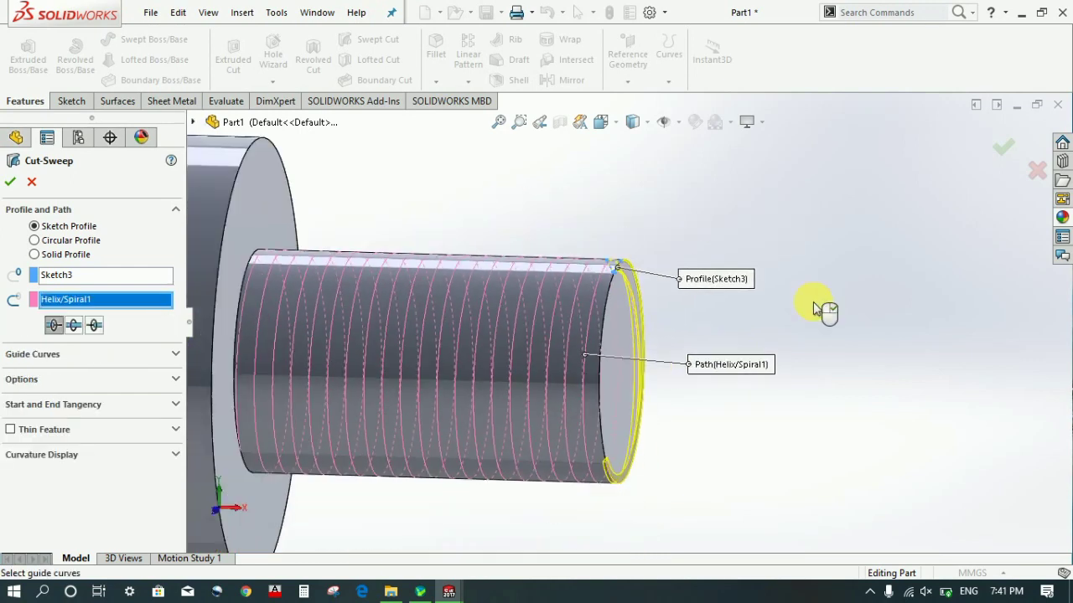
scroll(813, 308, "up", 2)
scroll(277, 347, "down", 3)
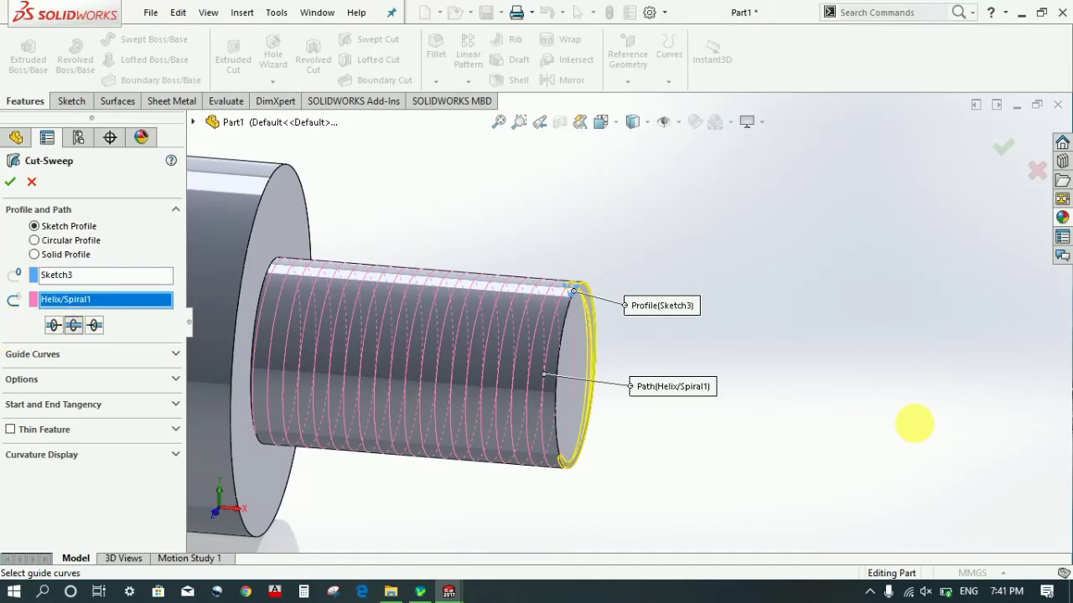
middle_click_drag(922, 430, 880, 430)
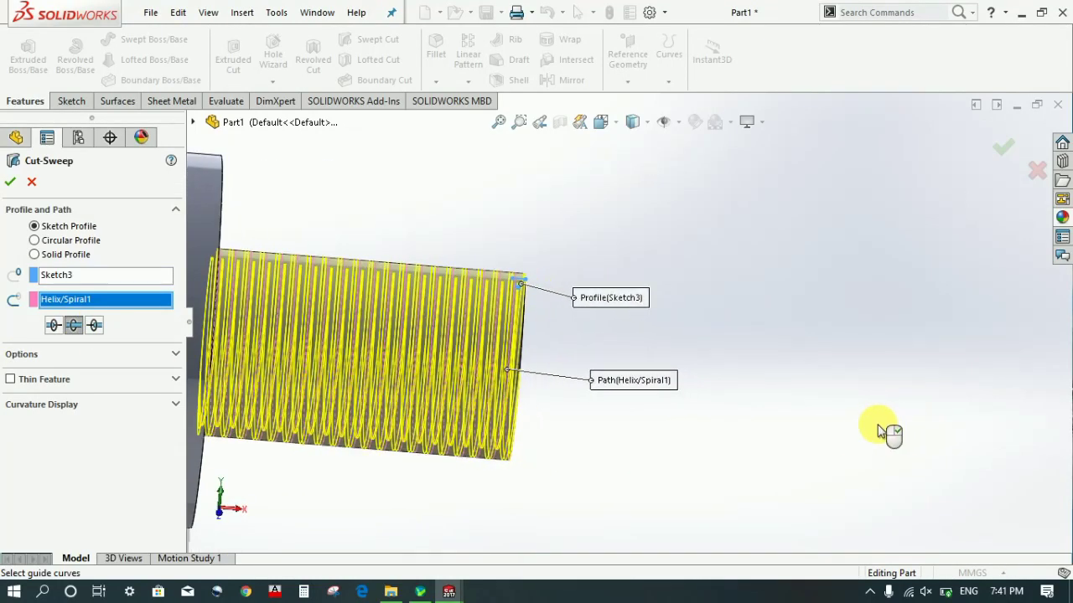
key("Return")
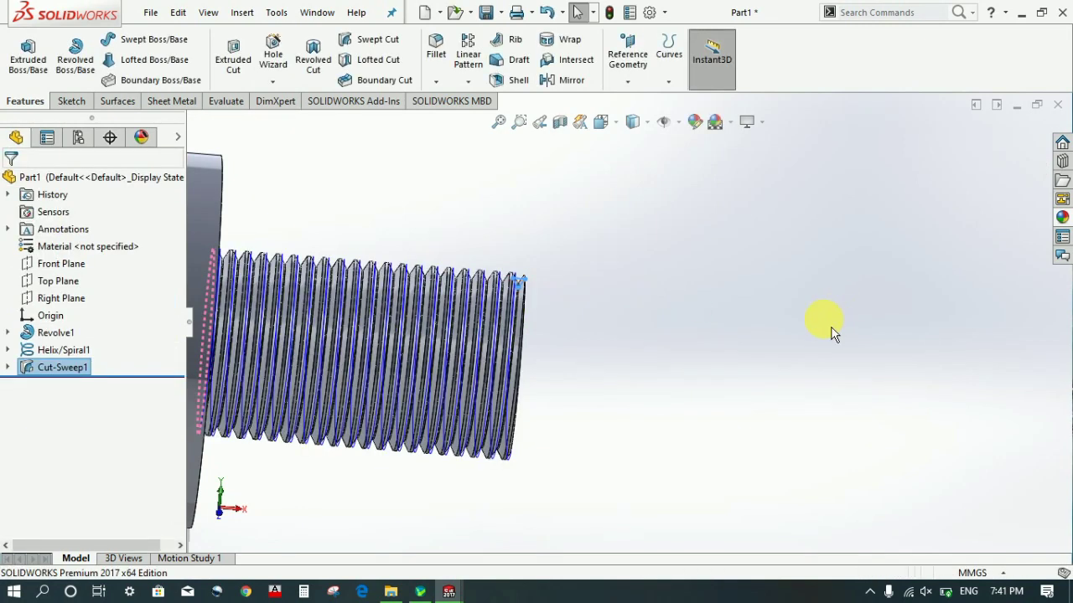
left_click(728, 296)
middle_click_drag(626, 311, 615, 335)
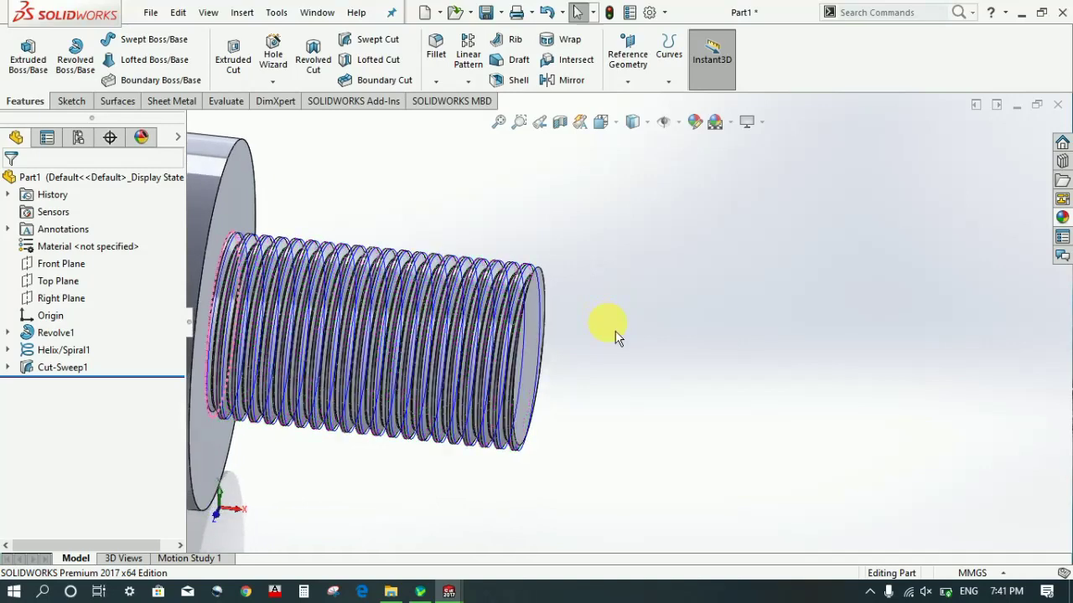
right_click(51, 350)
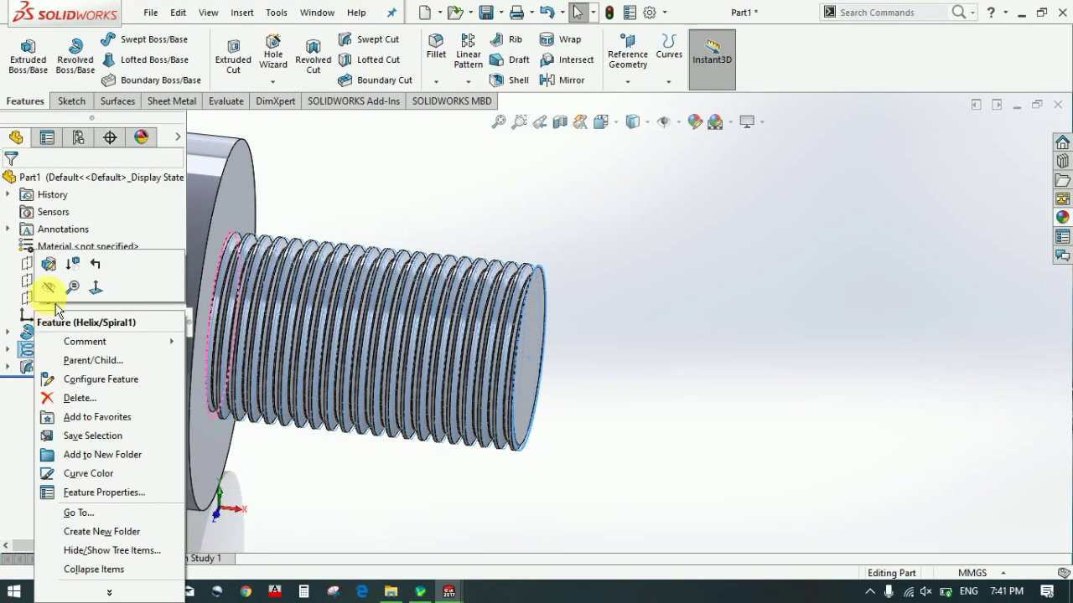
left_click(237, 310)
left_click(743, 306)
mouse_move(734, 311)
middle_mouse_down()
mouse_move(759, 354)
mouse_move(563, 300)
middle_mouse_up()
scroll(563, 300, "down", 3)
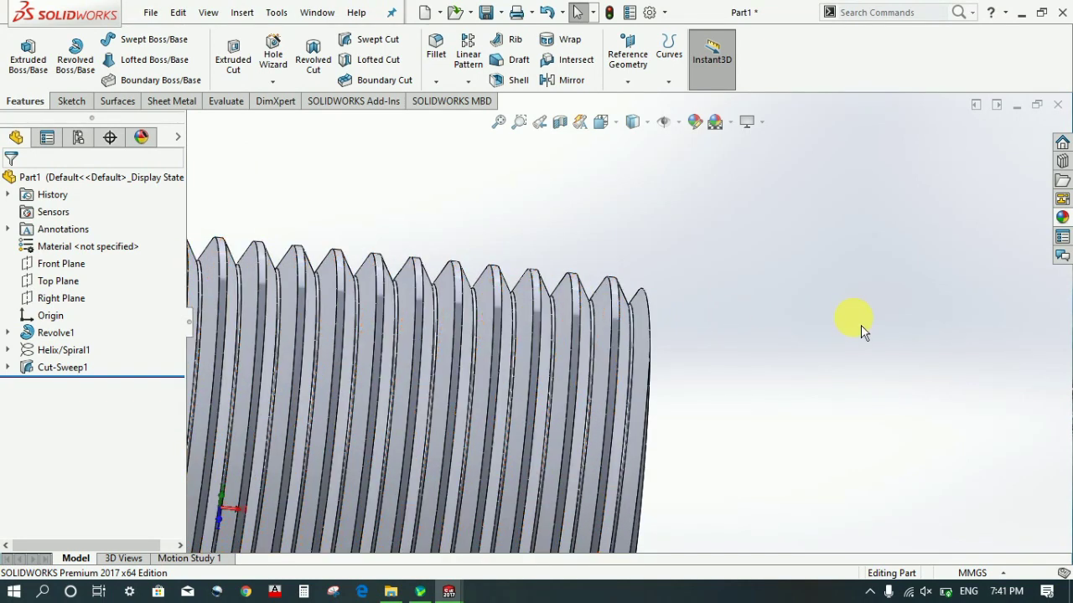
scroll(861, 325, "up", 5)
mouse_move(861, 325)
middle_mouse_down()
mouse_move(832, 368)
mouse_move(775, 373)
mouse_move(754, 359)
mouse_move(766, 371)
middle_mouse_up()
scroll(733, 354, "down", 2)
scroll(733, 354, "up", 2)
scroll(652, 297, "down", 3)
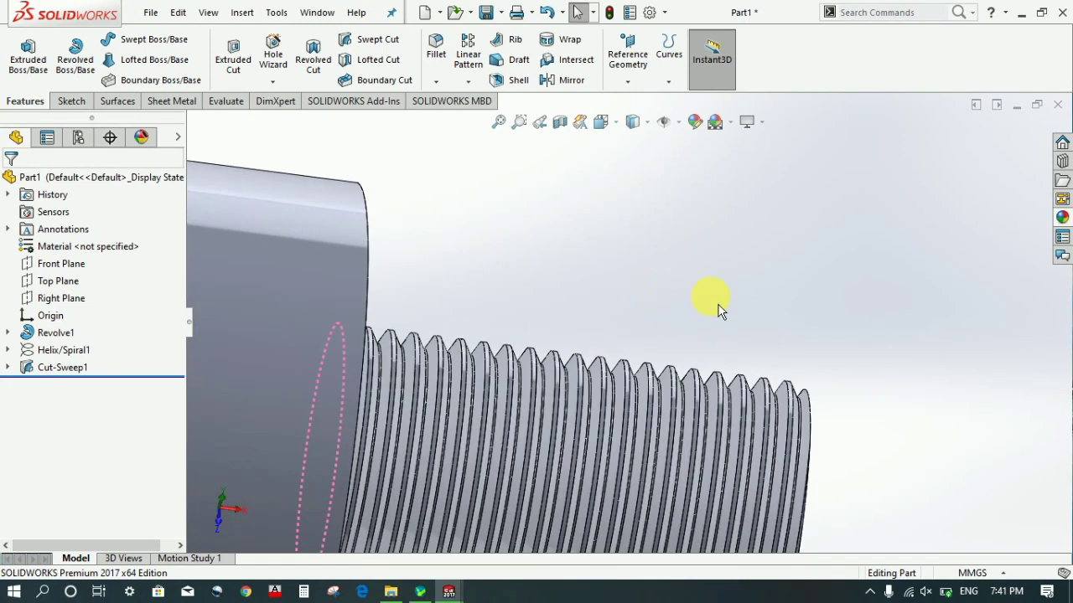
scroll(715, 304, "up", 3)
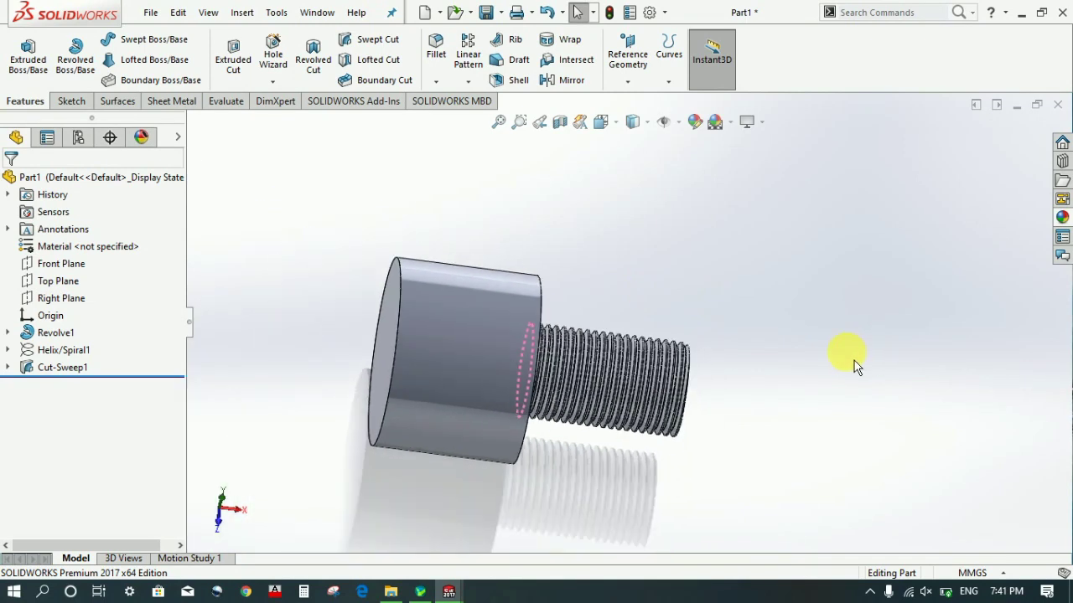
mouse_move(809, 359)
middle_mouse_down()
mouse_move(792, 347)
mouse_move(811, 348)
mouse_move(233, 344)
mouse_move(291, 361)
middle_mouse_up()
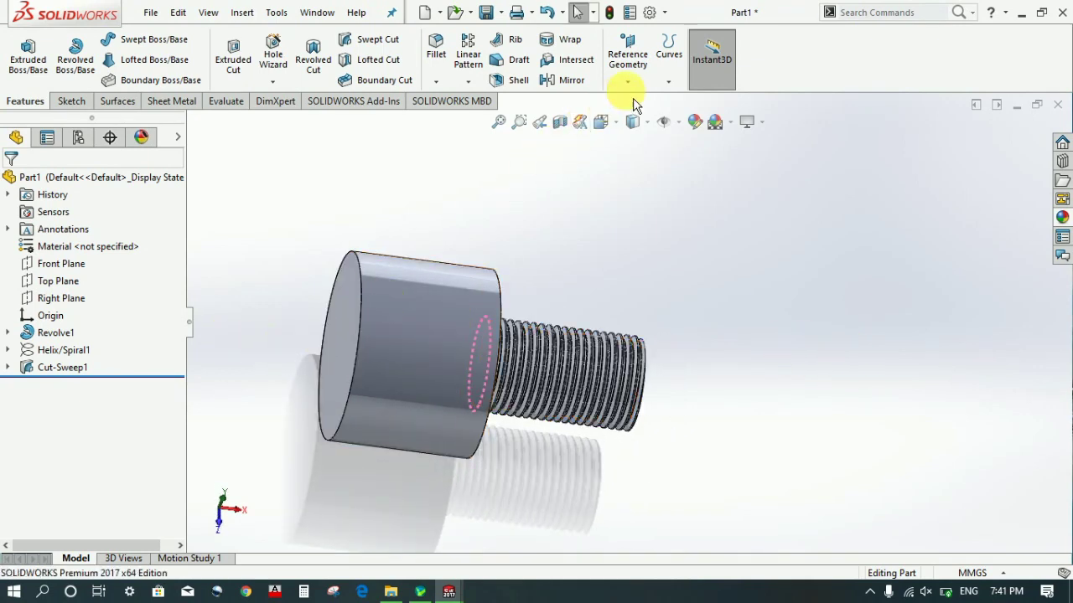
Start a new helix based on a sketch on the head's circular end face
left_click(671, 80)
left_click(708, 196)
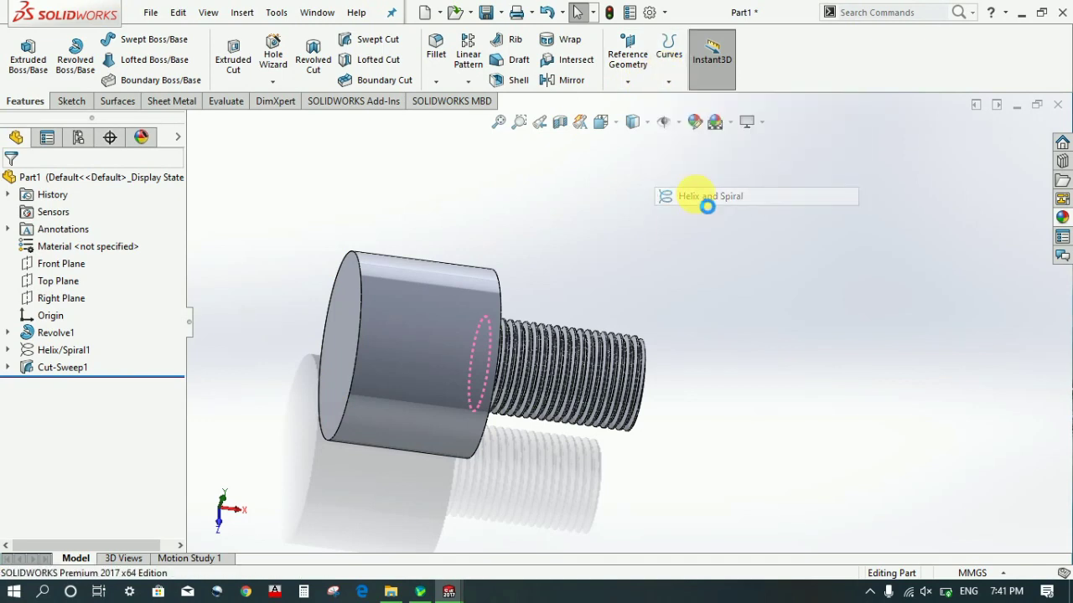
left_click(334, 300)
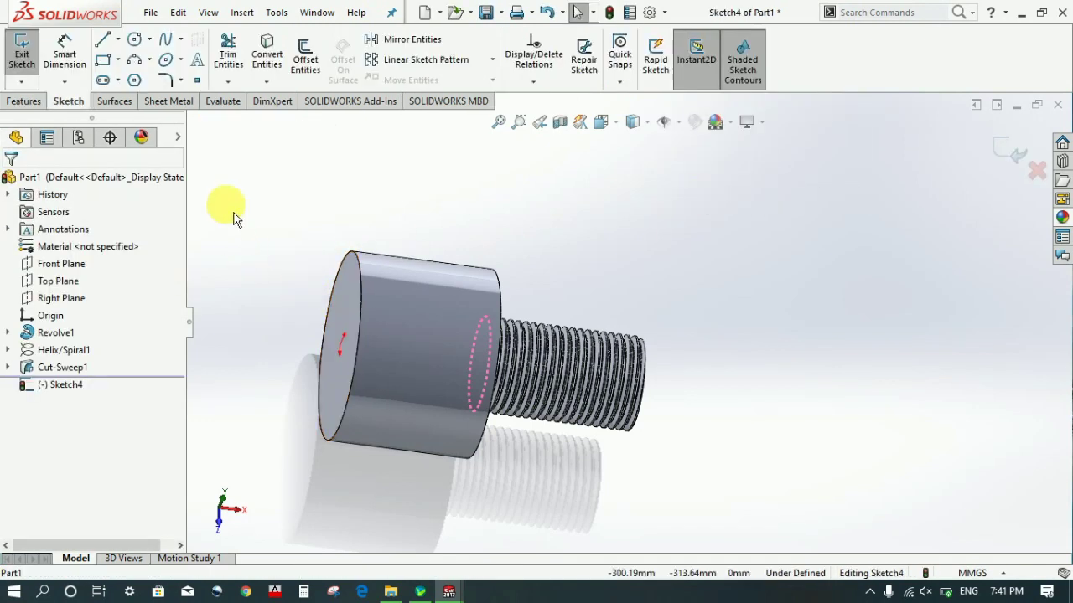
left_click(617, 124)
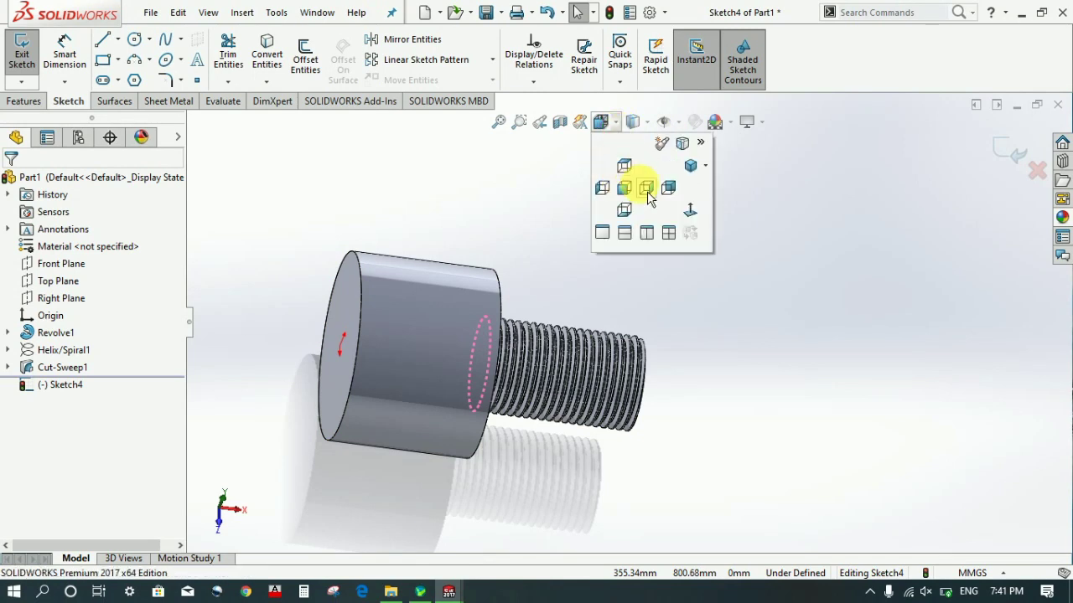
left_click(690, 221)
left_click(539, 245)
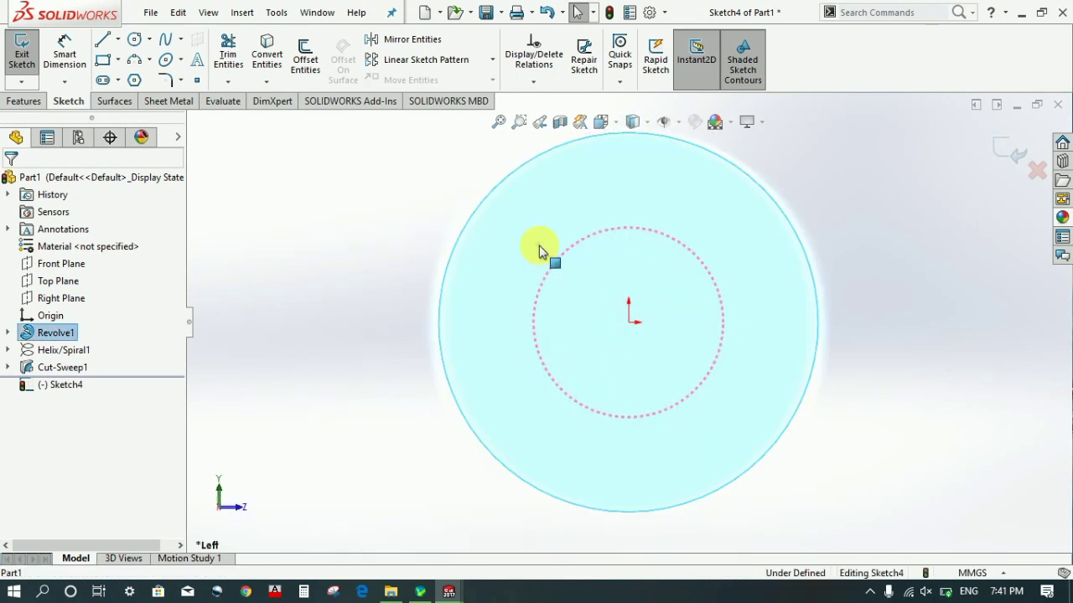
left_click(322, 255)
scroll(335, 272, "up", 2)
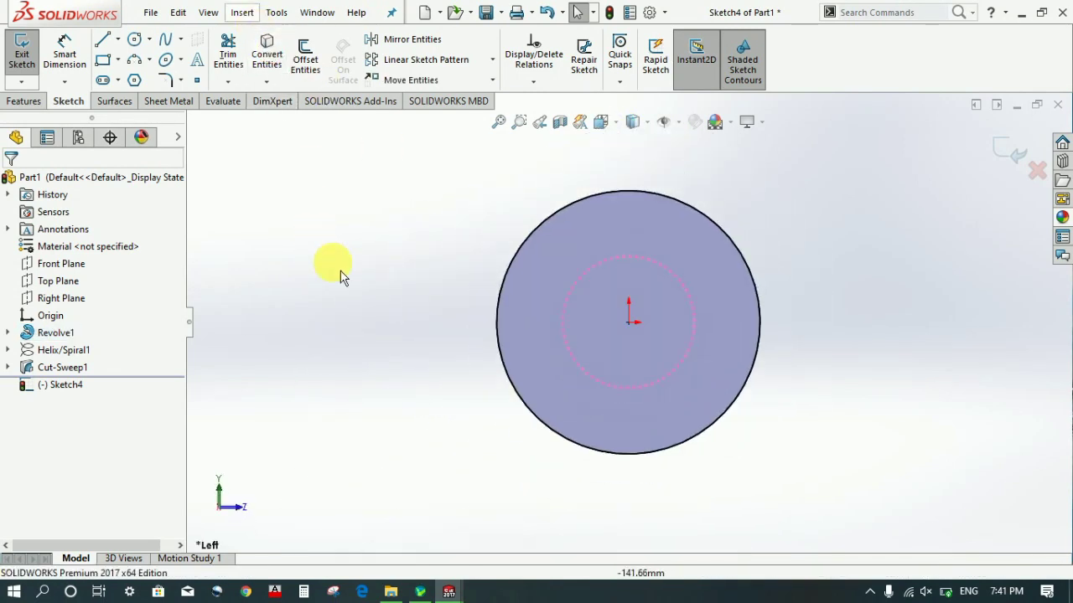
middle_click_drag(340, 280, 325, 308)
key("f")
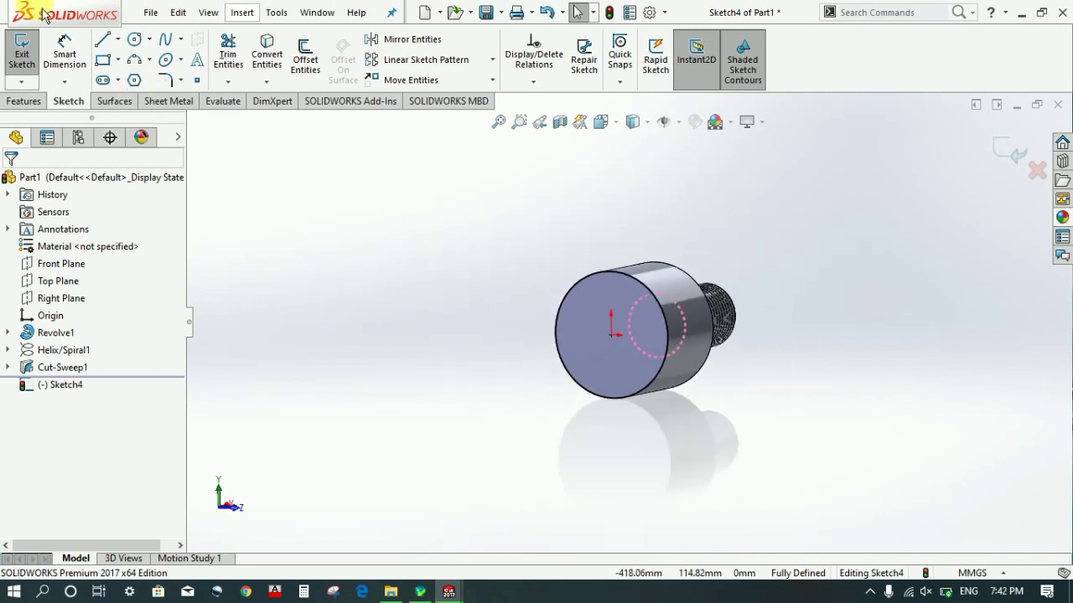
left_click(23, 57)
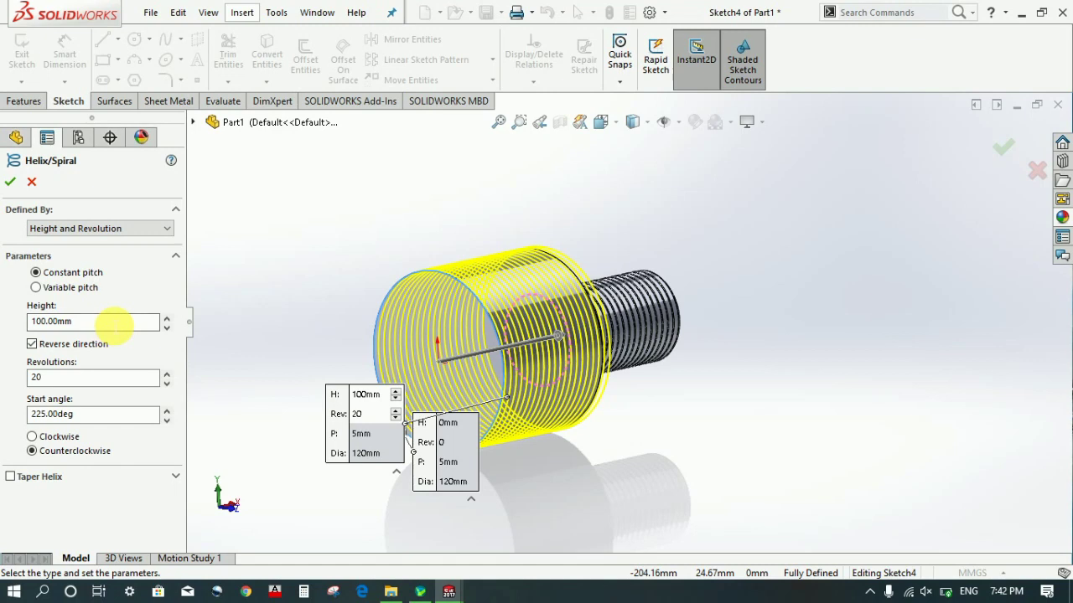
Set the helix to 100 mm height, 0.25 revolutions and 225° start angle
double_click(69, 323)
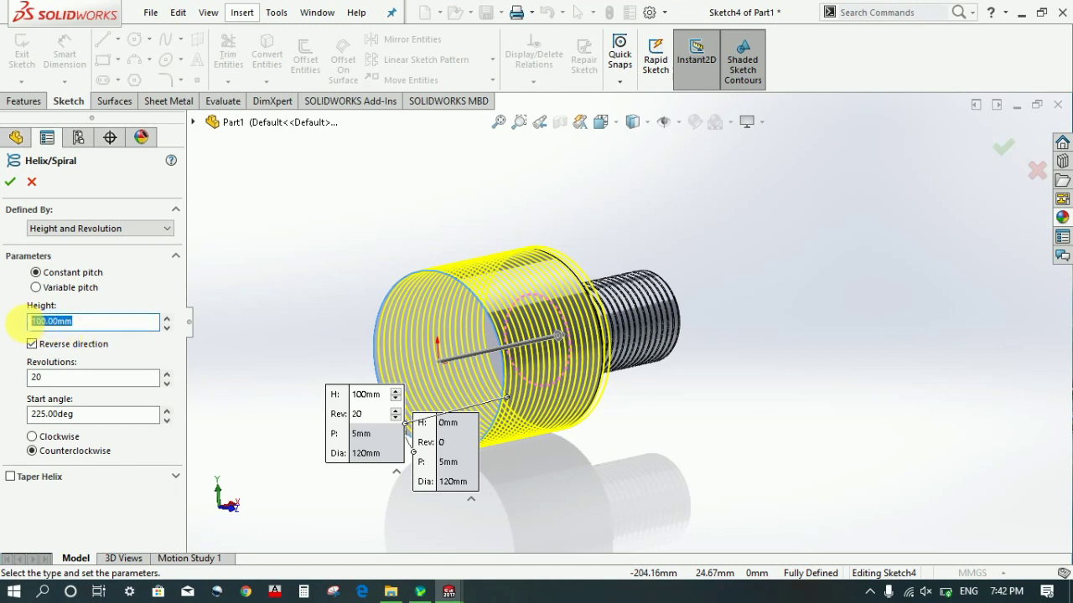
scroll(383, 311, "up", 2)
mouse_move(347, 306)
middle_mouse_down()
mouse_move(304, 323)
mouse_move(310, 331)
middle_mouse_up()
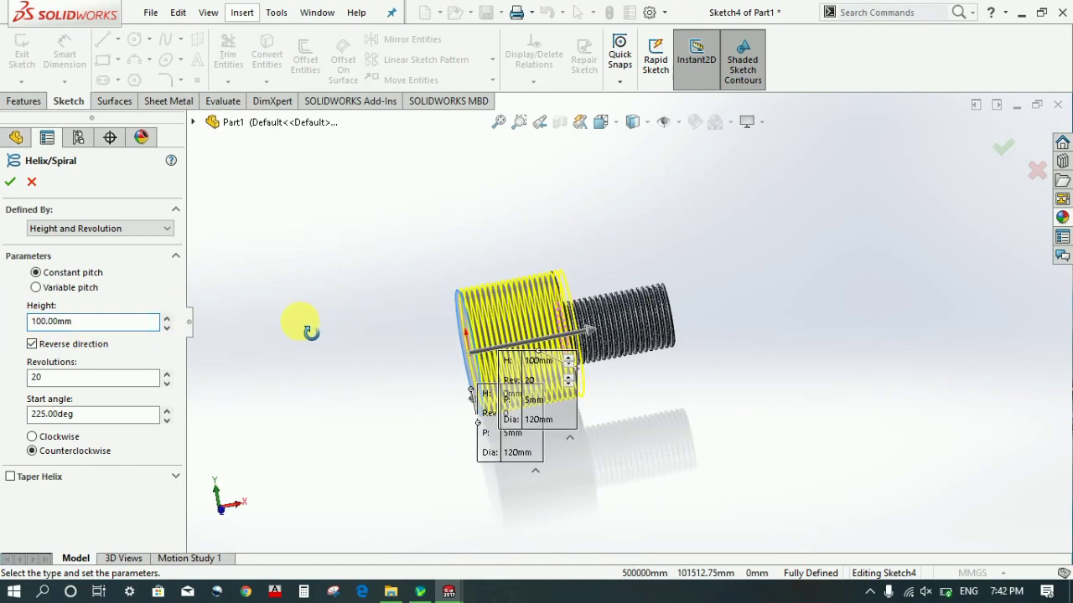
double_click(92, 379)
type("1")
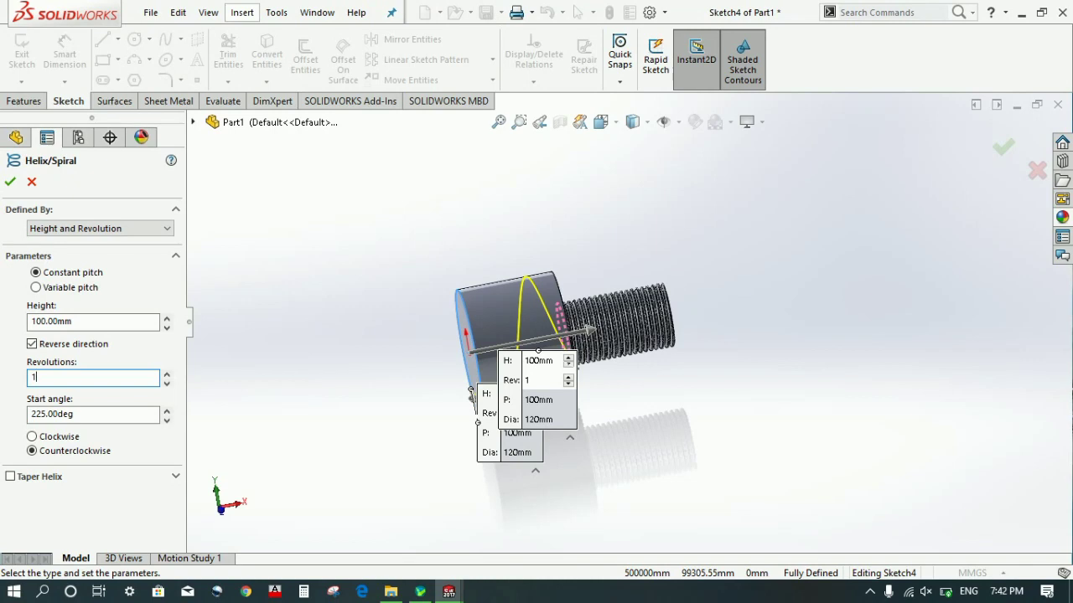
double_click(66, 379)
type("0.25")
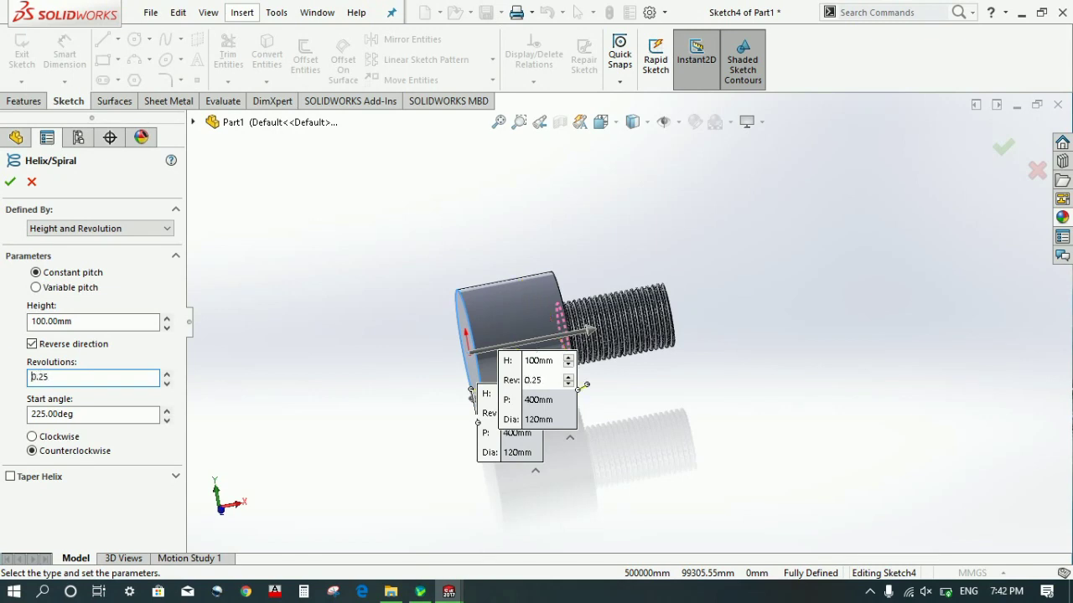
mouse_move(804, 444)
middle_mouse_down()
mouse_move(725, 173)
mouse_move(766, 426)
mouse_move(765, 364)
mouse_move(800, 379)
mouse_move(766, 364)
middle_mouse_up()
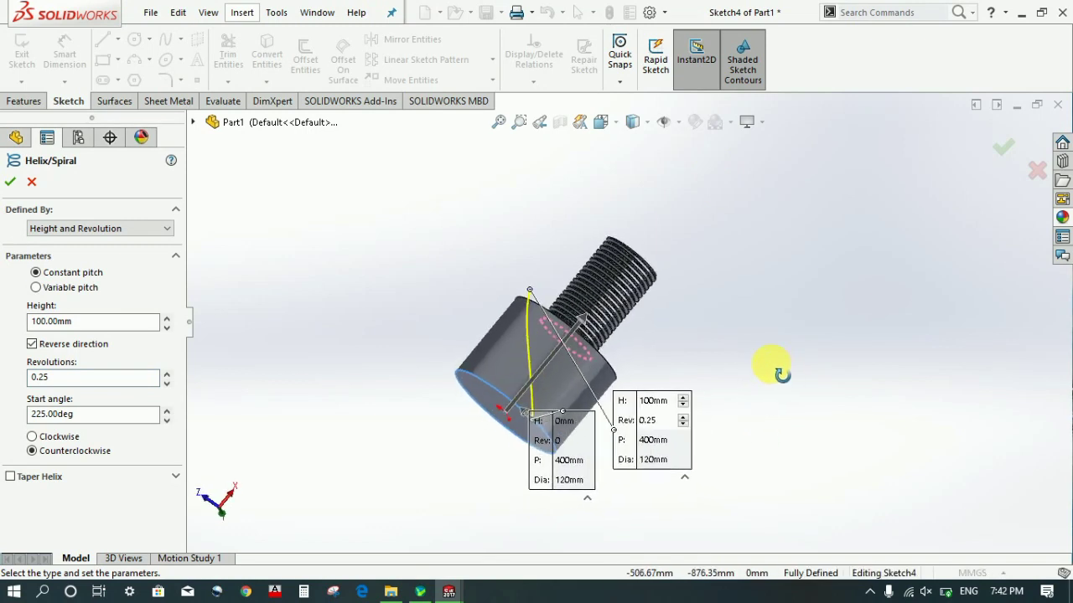
left_click(19, 191)
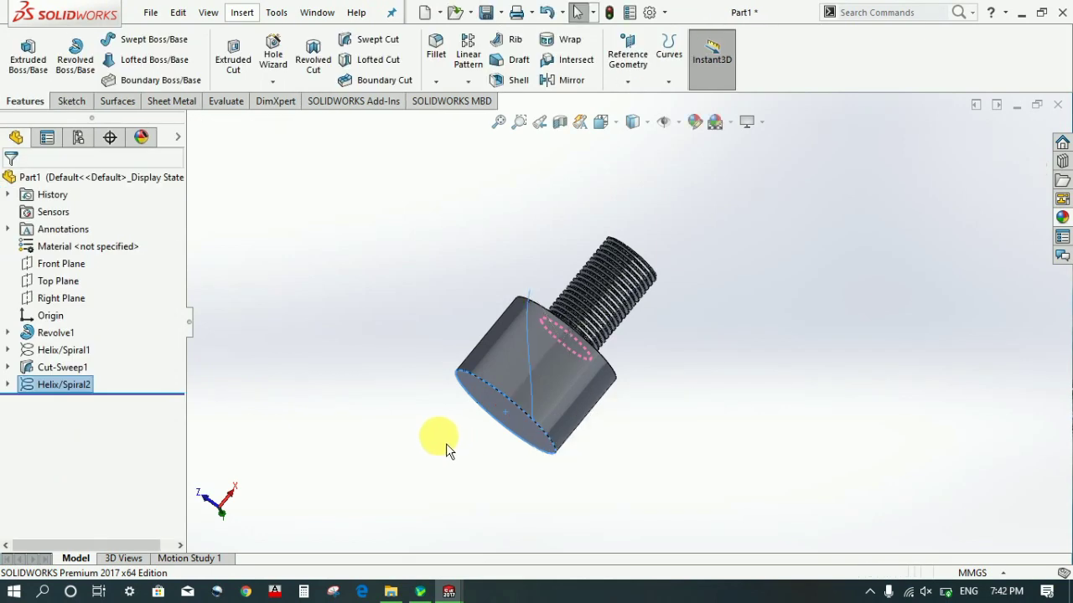
Start a new sketch on the head's end face, viewed normal to it
left_click(602, 122)
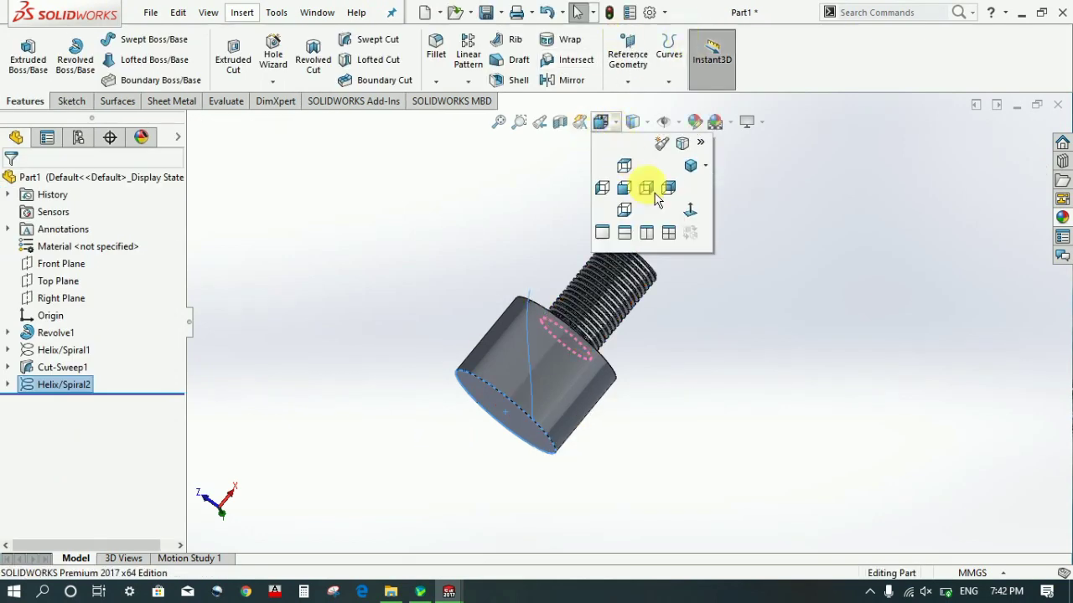
left_click(694, 215)
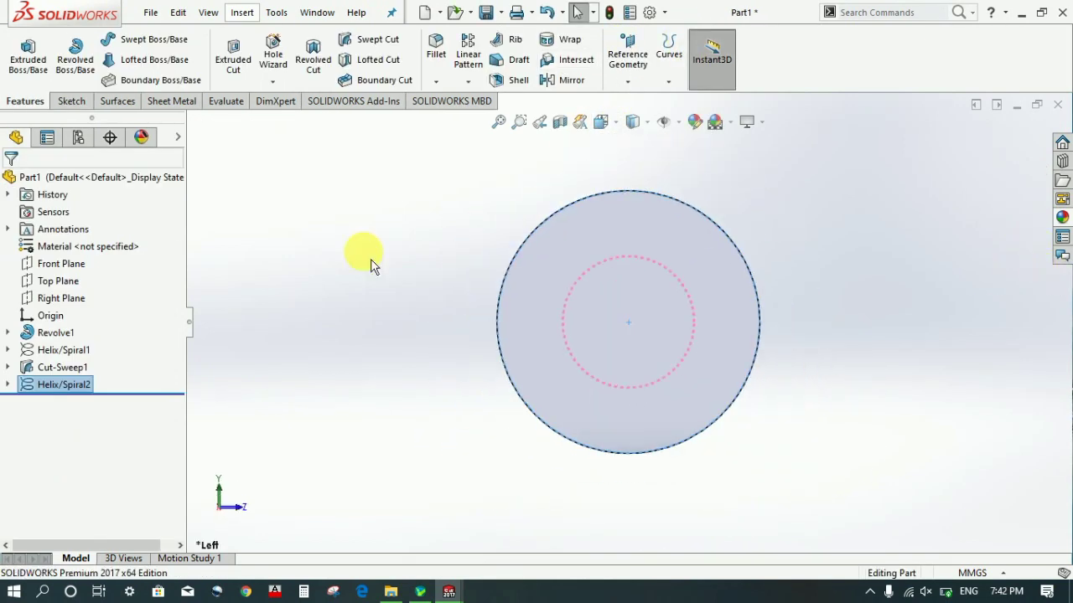
left_click(71, 100)
left_click(22, 52)
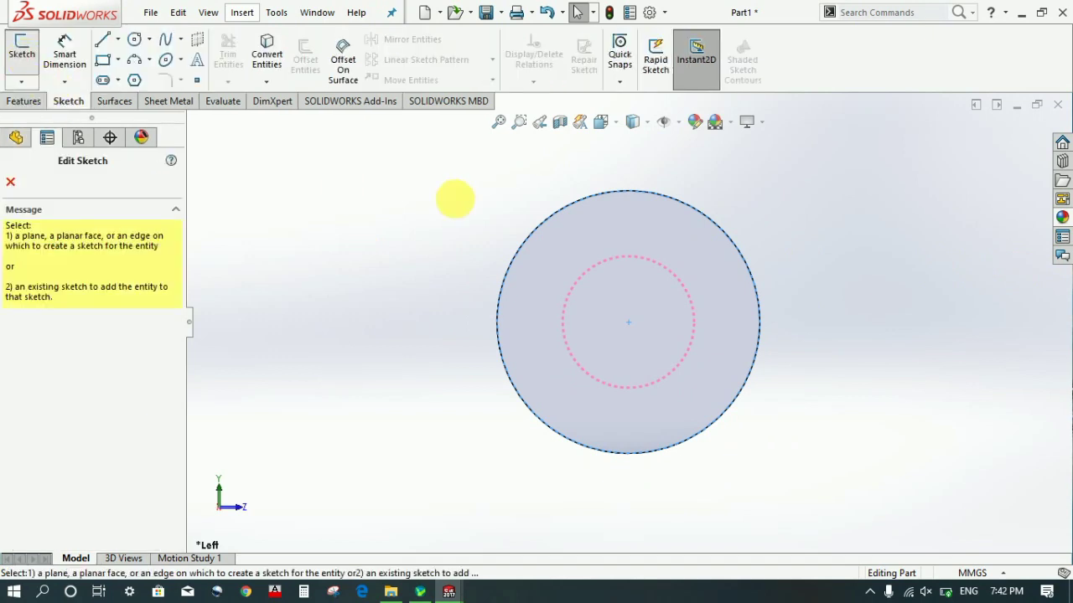
left_click(535, 243)
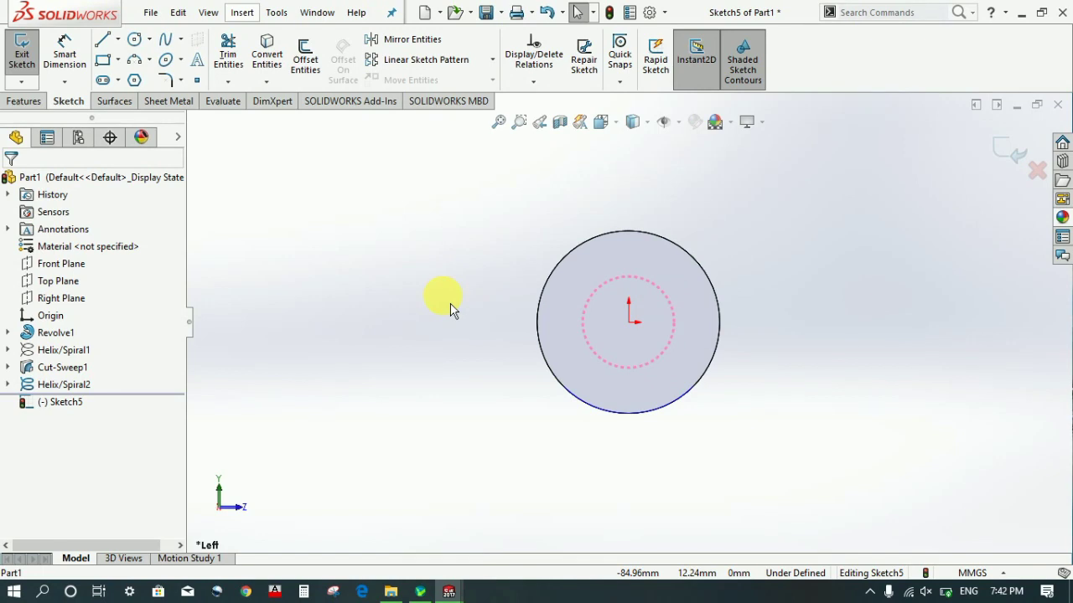
key("f")
scroll(790, 268, "down", 2)
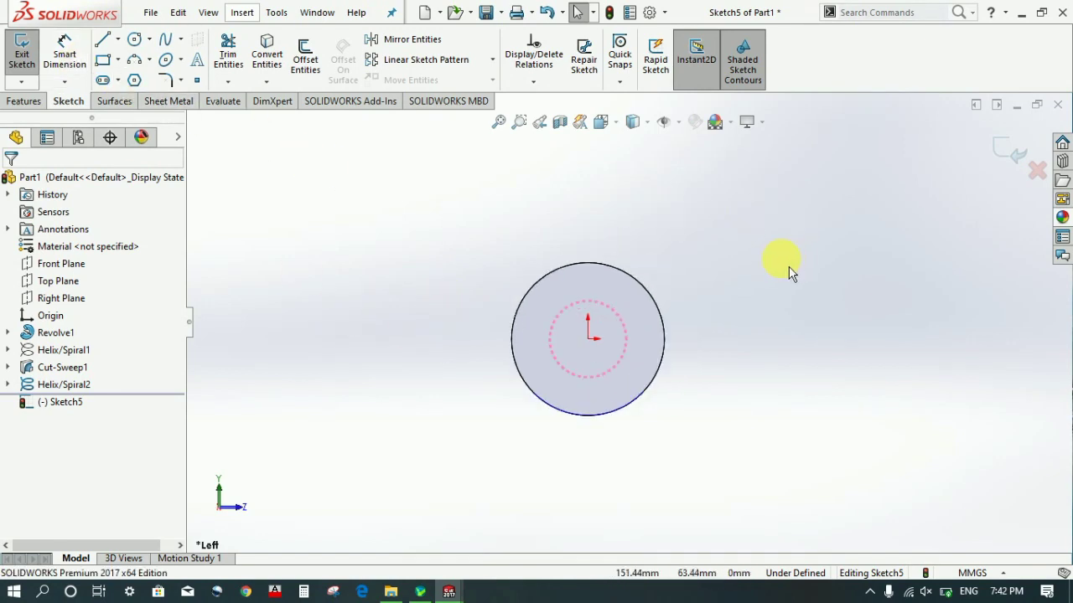
scroll(757, 283, "down", 1)
middle_click_drag(710, 323, 728, 335)
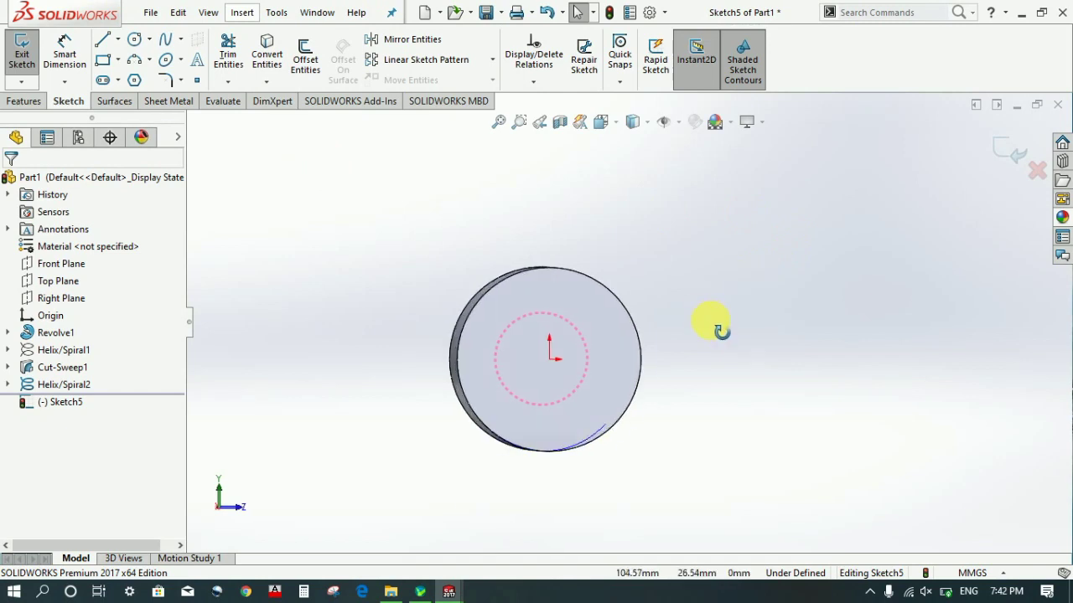
scroll(598, 479, "down", 2)
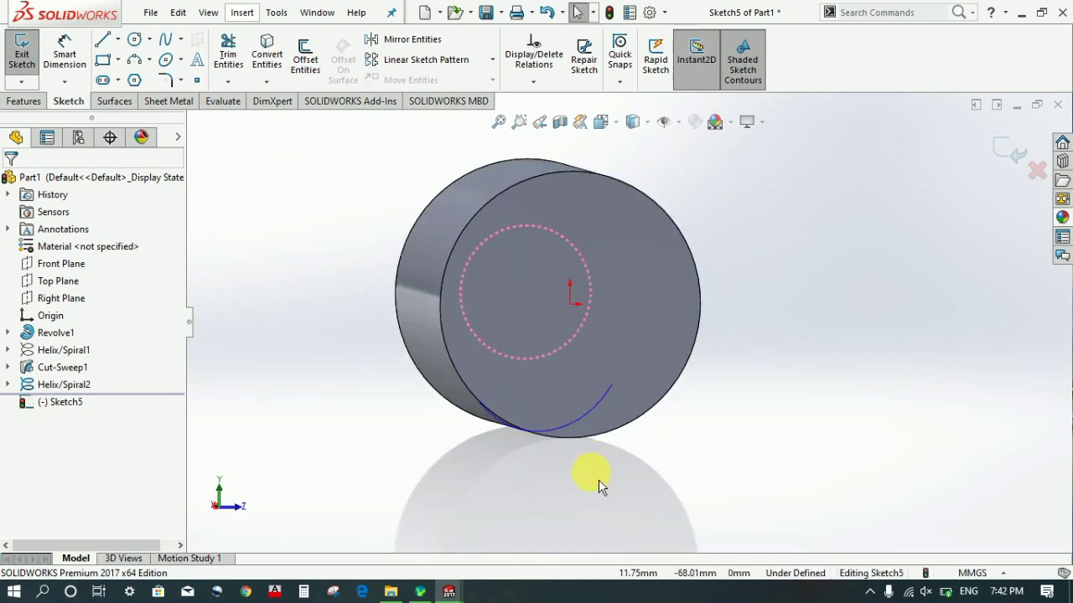
scroll(598, 479, "down", 3)
Draw a center rectangle on the rim where Helix/Spiral2 begins
left_click(103, 60)
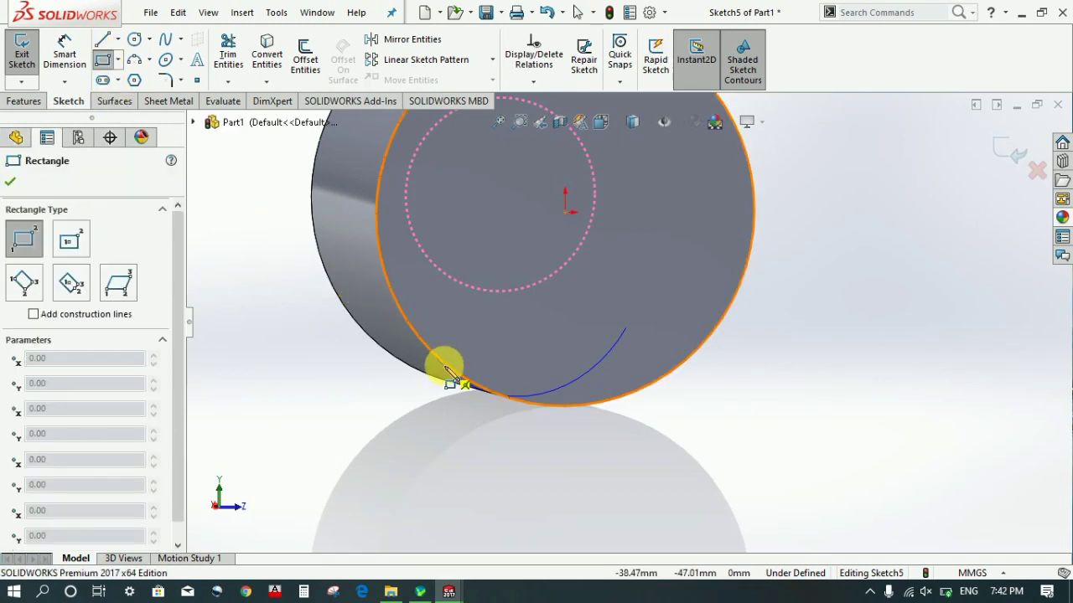
scroll(381, 381, "up", 3)
left_click(351, 340)
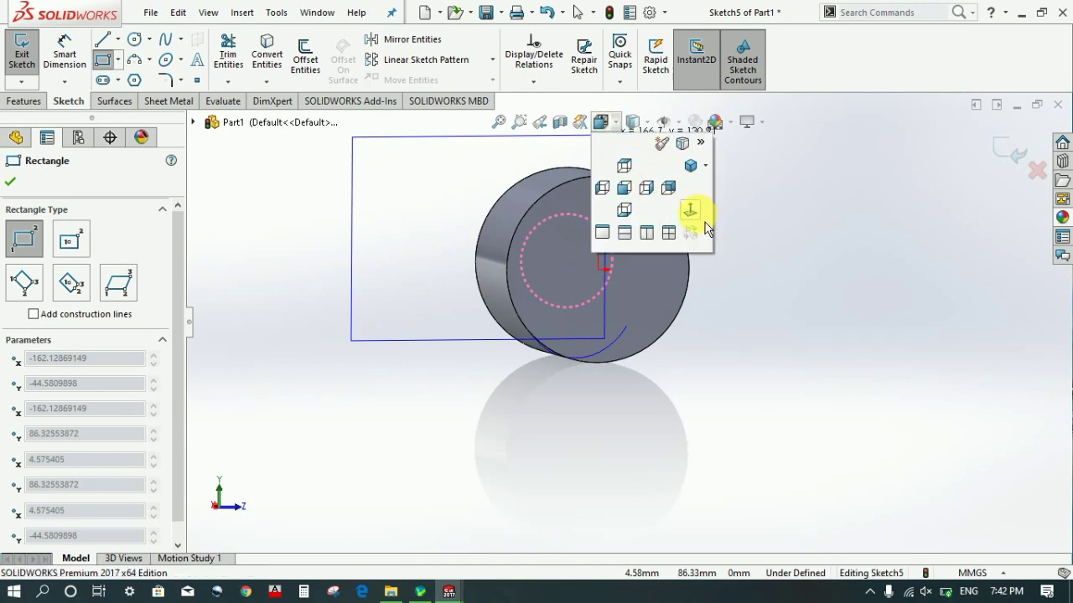
left_click(690, 210)
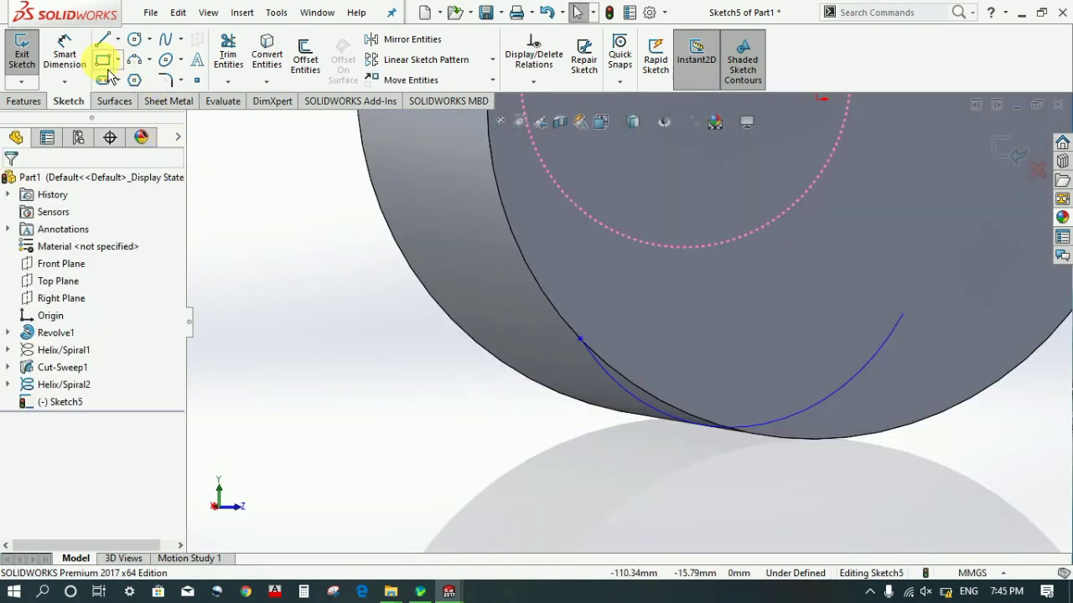
left_click(102, 59)
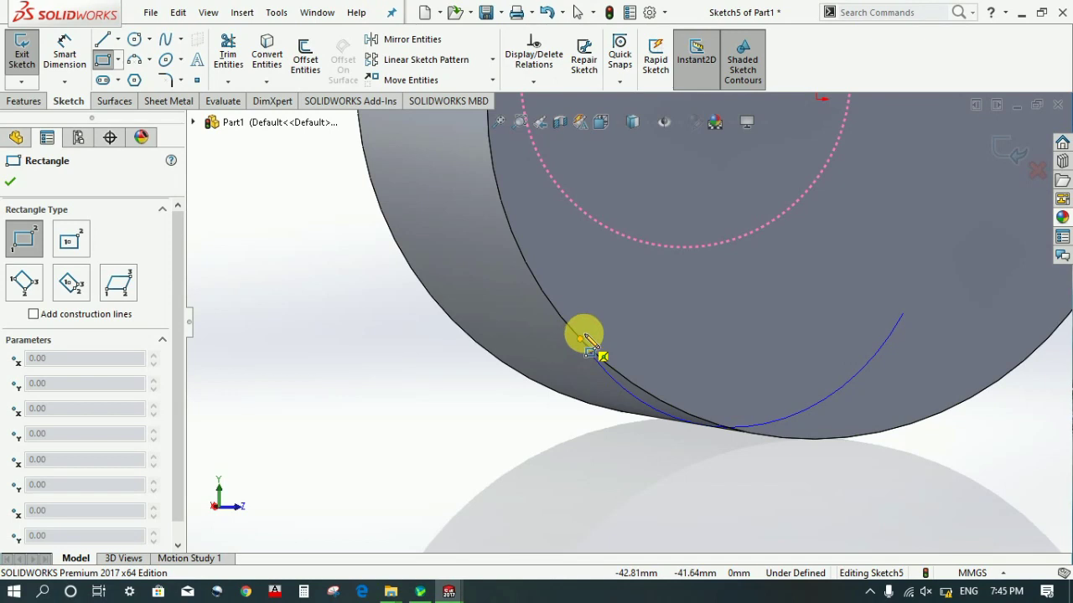
left_click(71, 240)
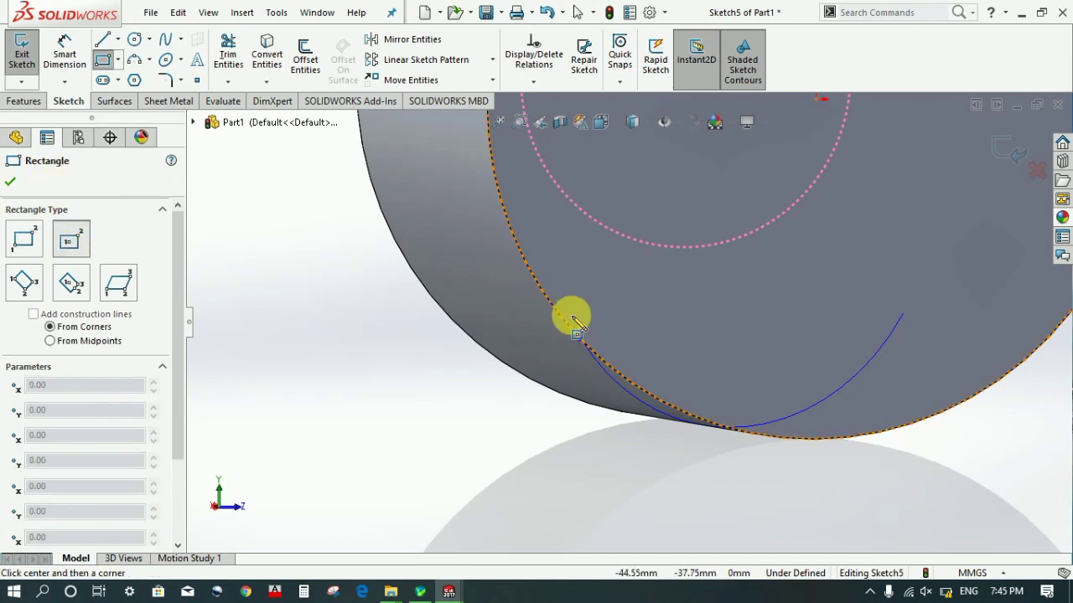
left_click(580, 339)
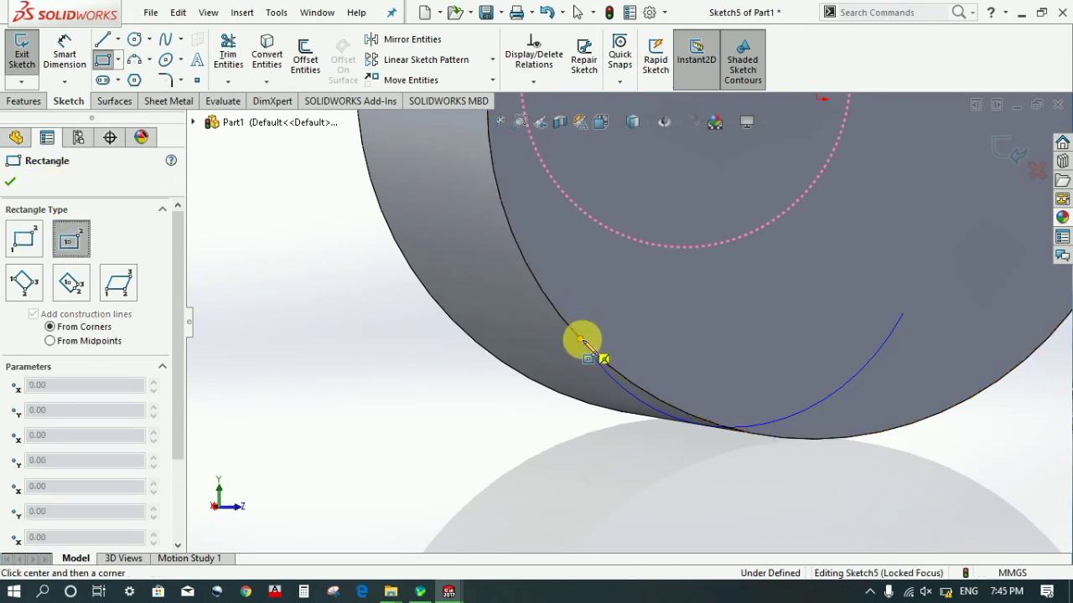
left_click(610, 317)
left_click(626, 131)
left_click(691, 213)
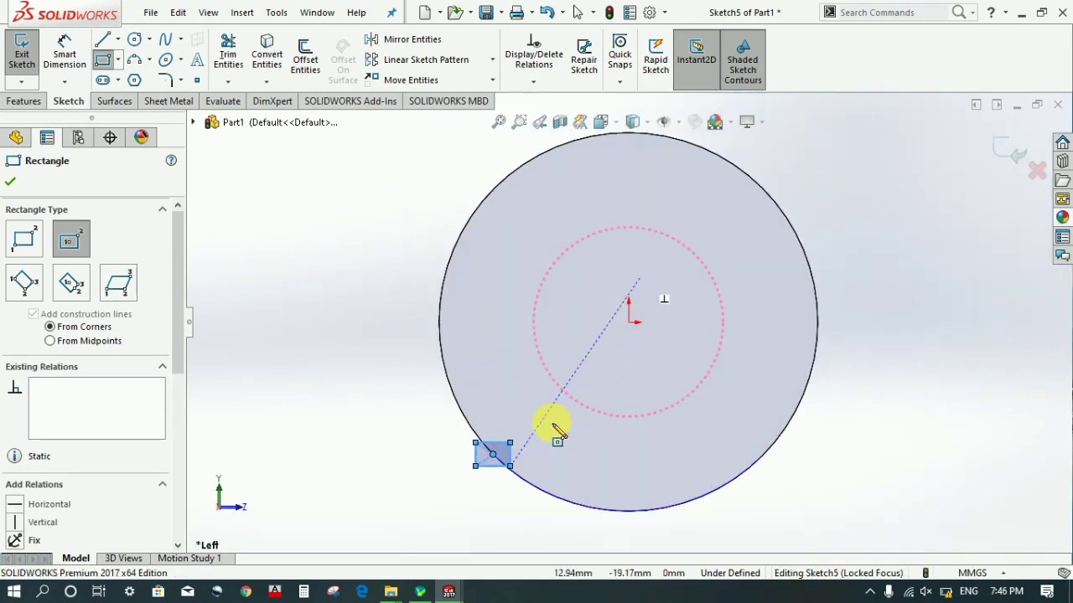
scroll(555, 429, "down", 1)
scroll(546, 450, "down", 1)
scroll(522, 455, "down", 1)
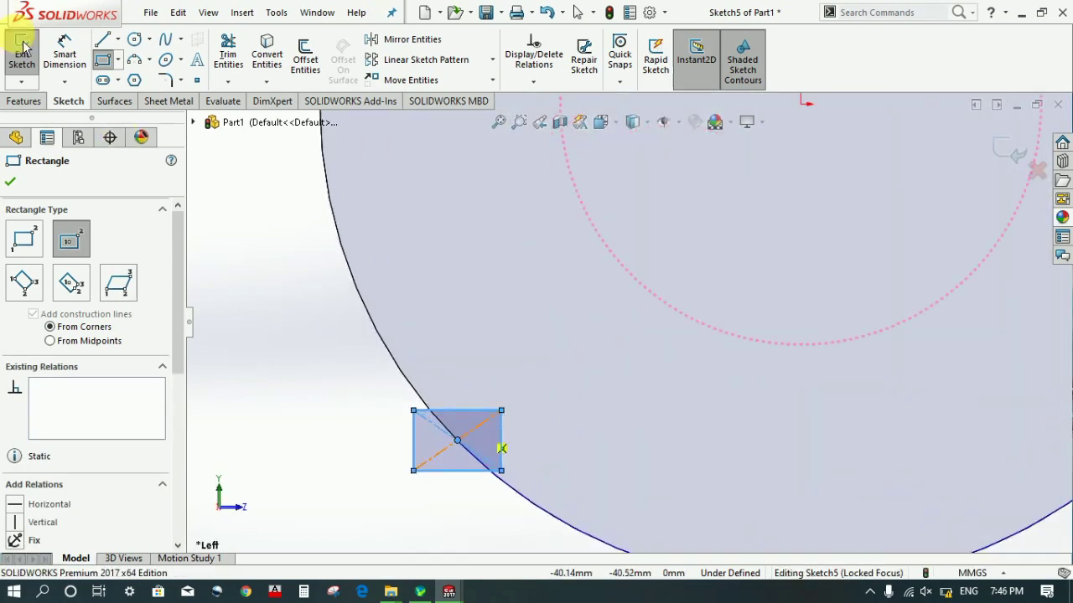
Dimension the rectangle 3 mm by 10 mm and exit the sketch
left_click(66, 59)
left_click(414, 441)
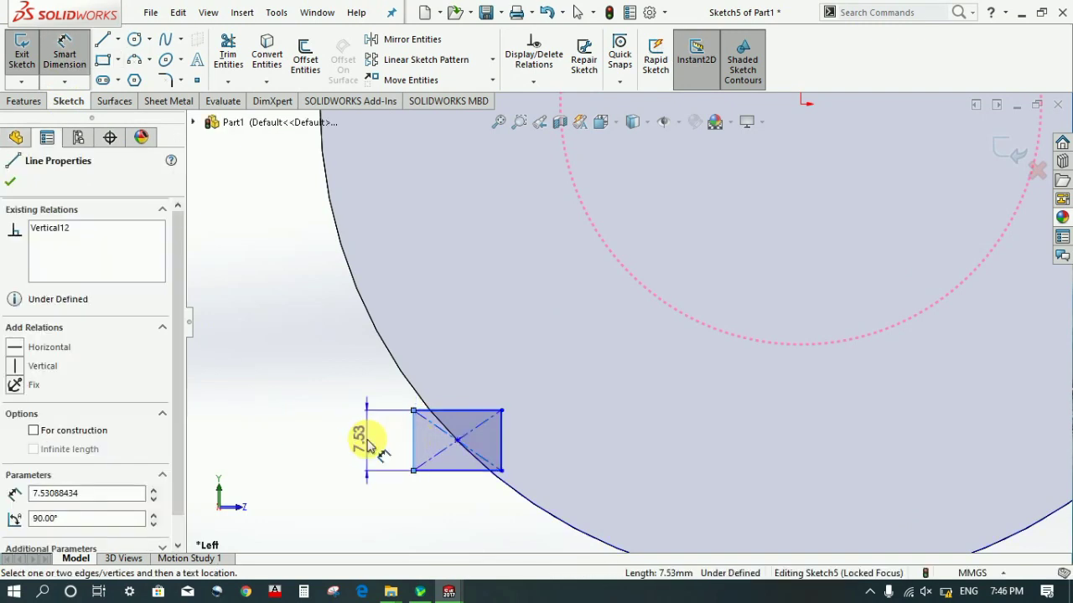
left_click(369, 444)
type("3")
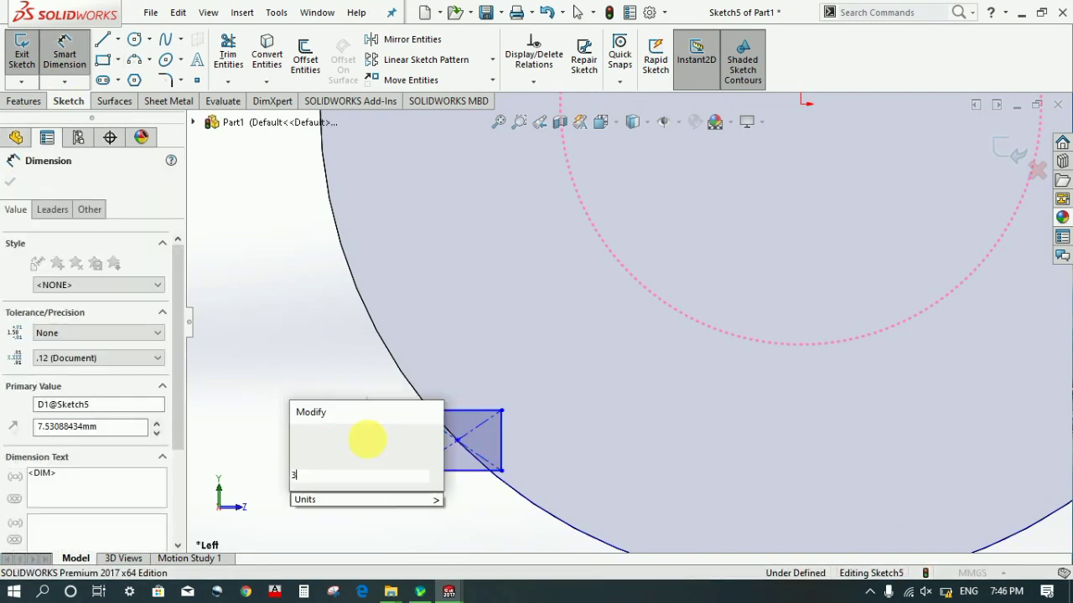
key("Return")
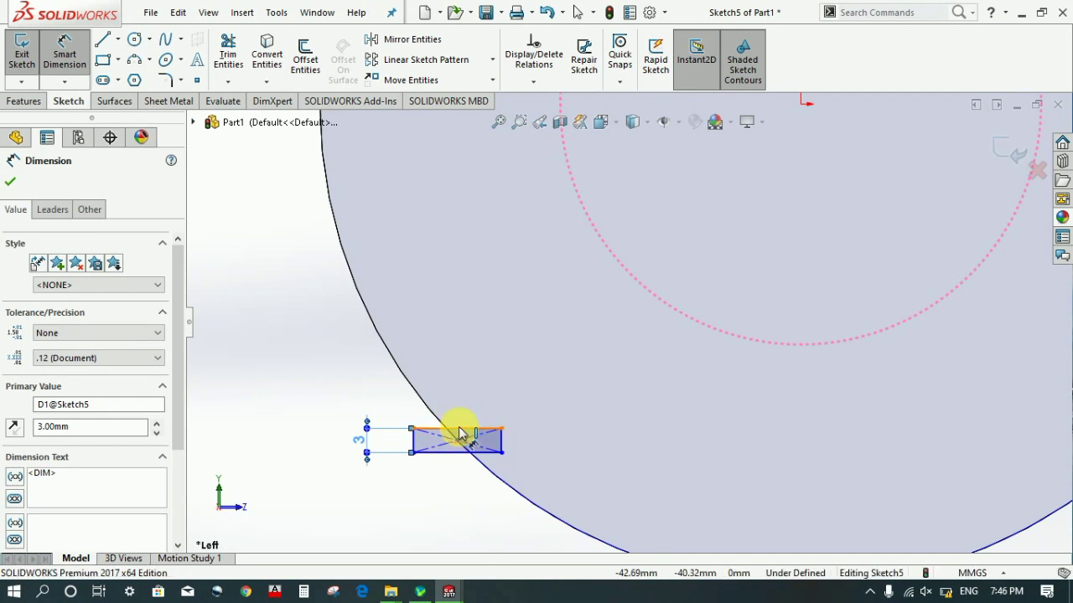
left_click(459, 433)
left_click(460, 408)
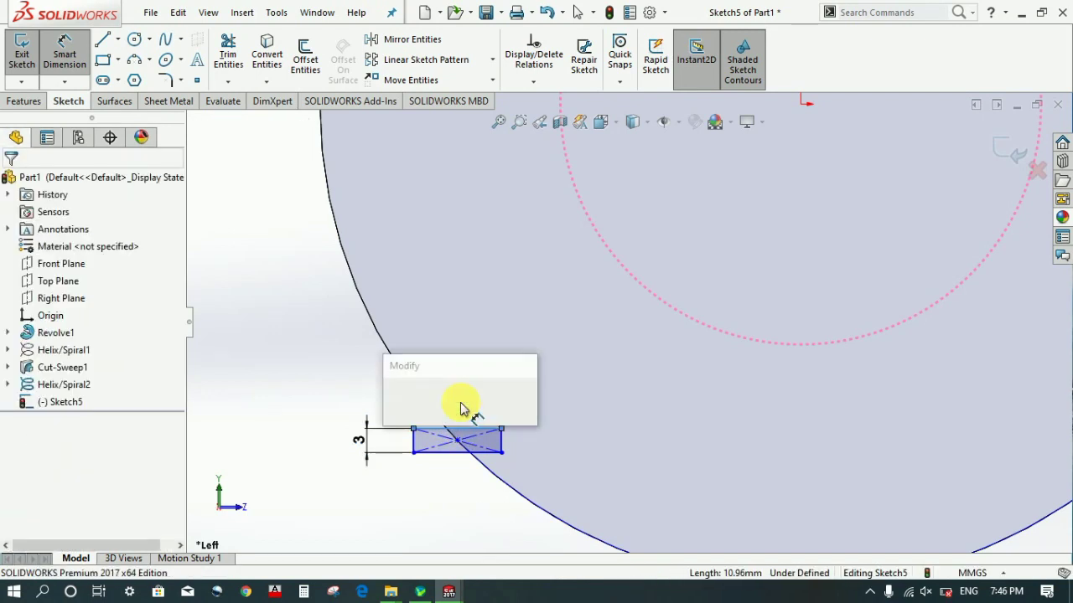
type("1")
key("Return")
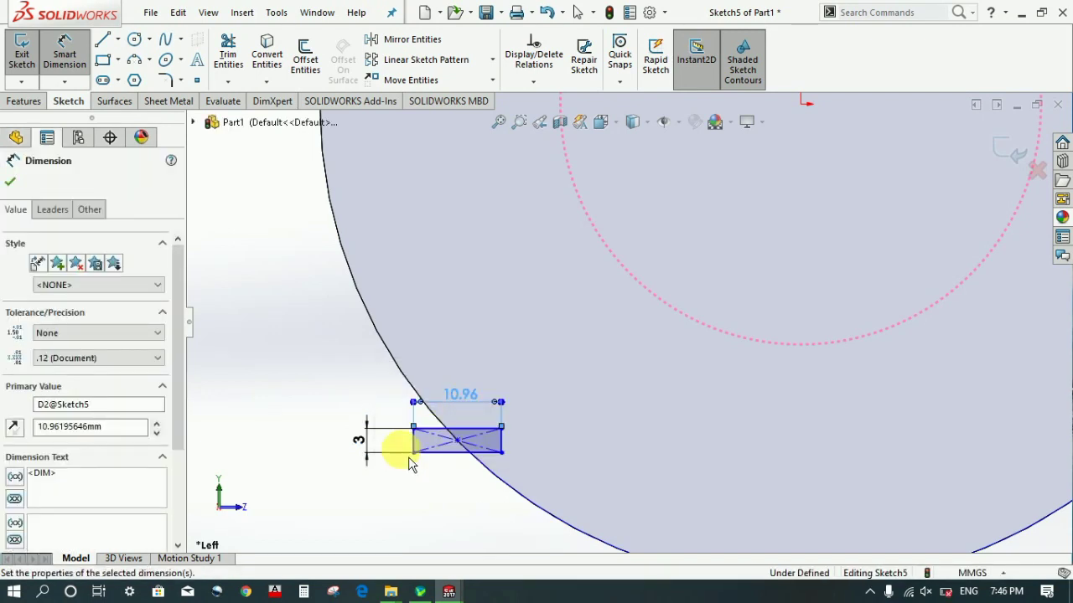
mouse_move(323, 447)
middle_mouse_down()
mouse_move(354, 462)
mouse_move(51, 50)
middle_mouse_up()
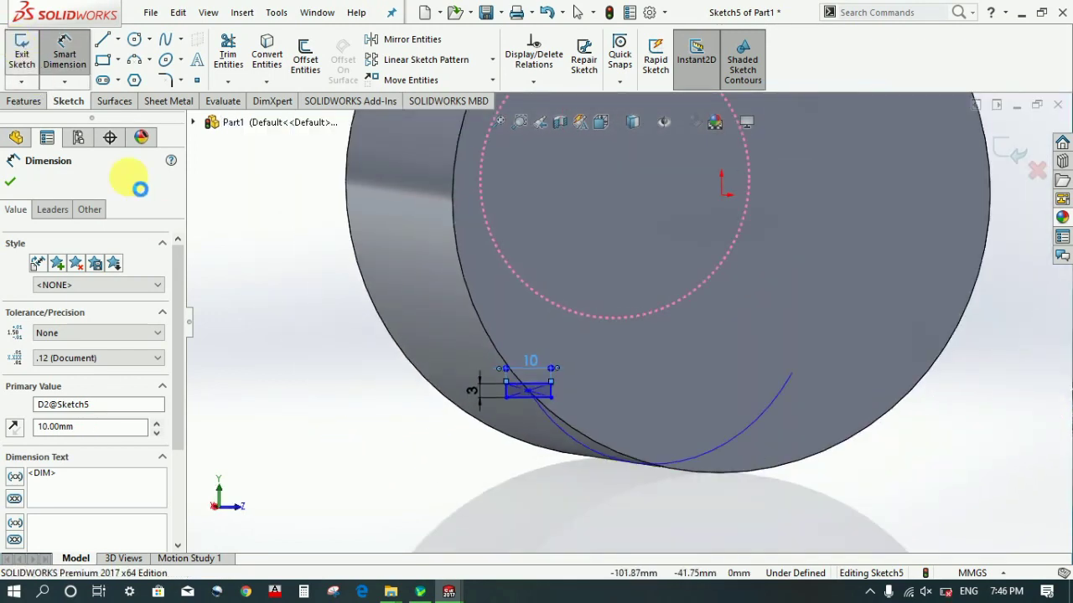
left_click(297, 359)
key("ctrl+b")
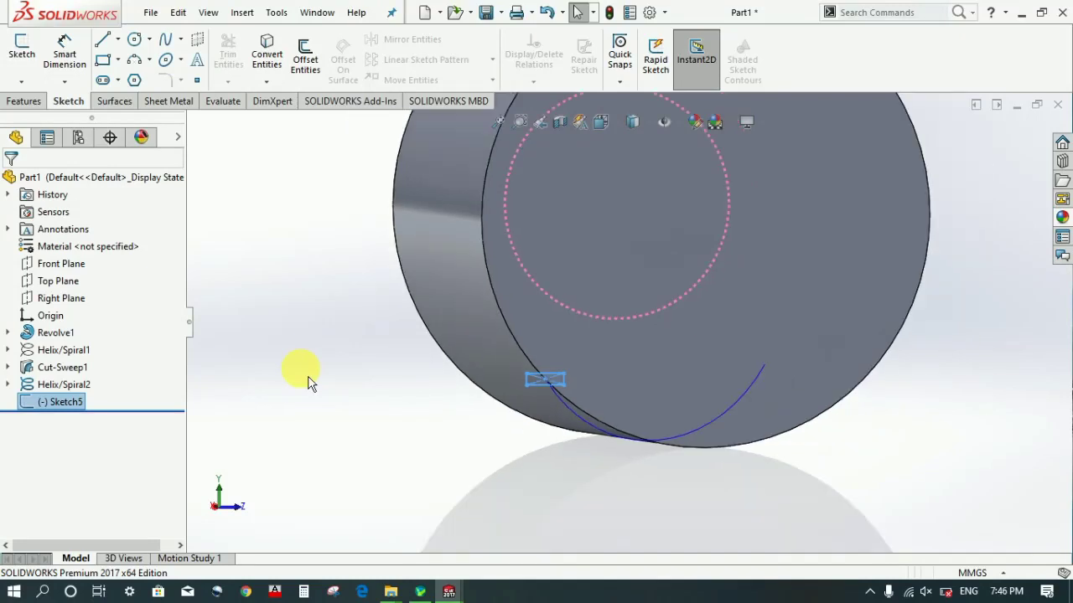
Sweep-cut the Sketch5 rectangle along Helix/Spiral2 into the head
left_click(323, 305)
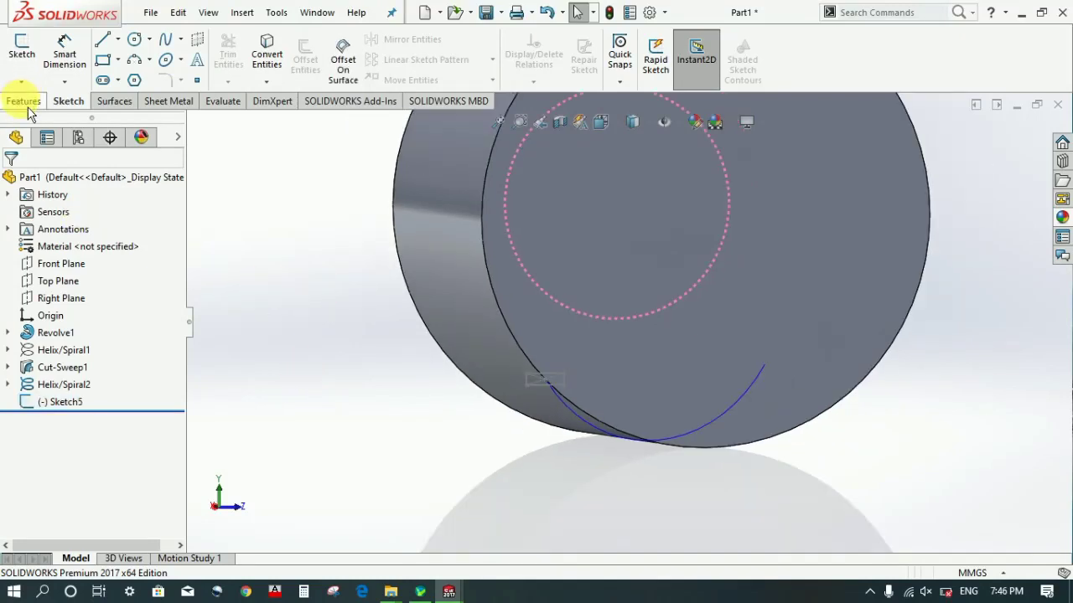
left_click(25, 102)
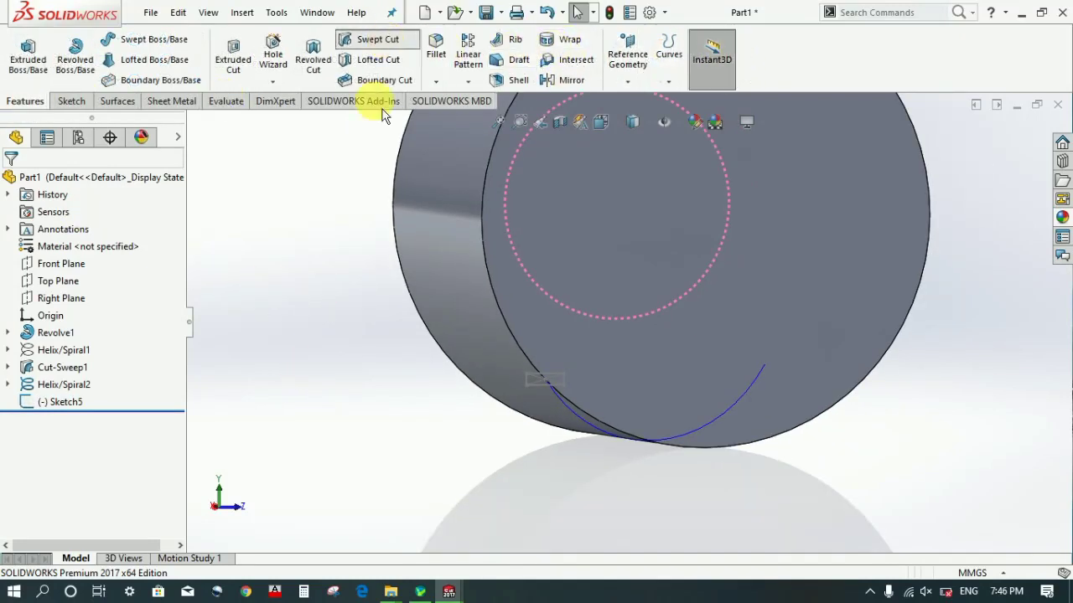
scroll(545, 391, "down", 2)
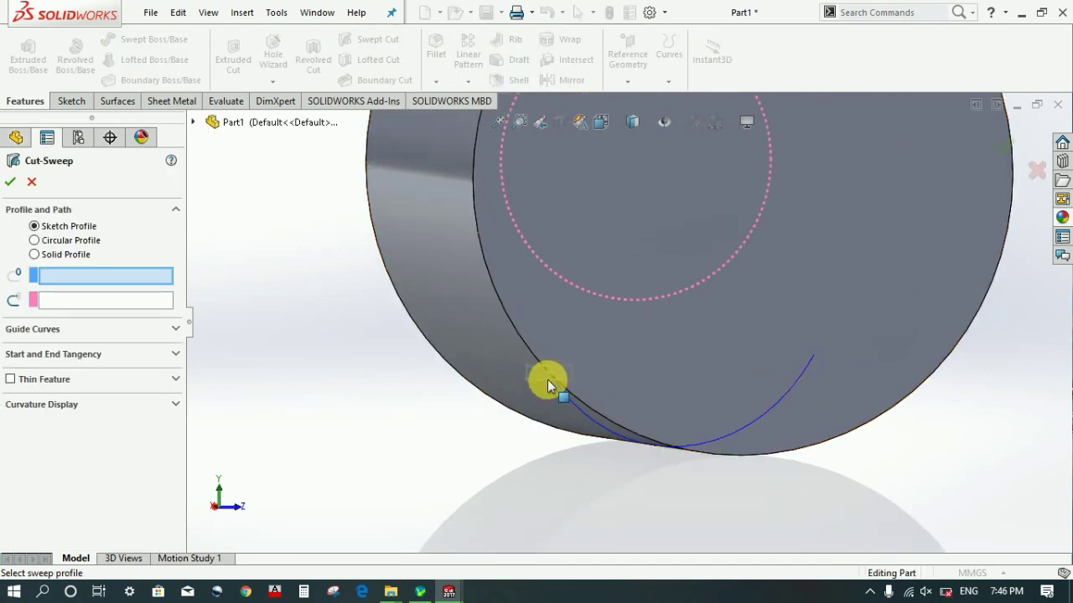
scroll(545, 378, "down", 1)
scroll(549, 375, "down", 1)
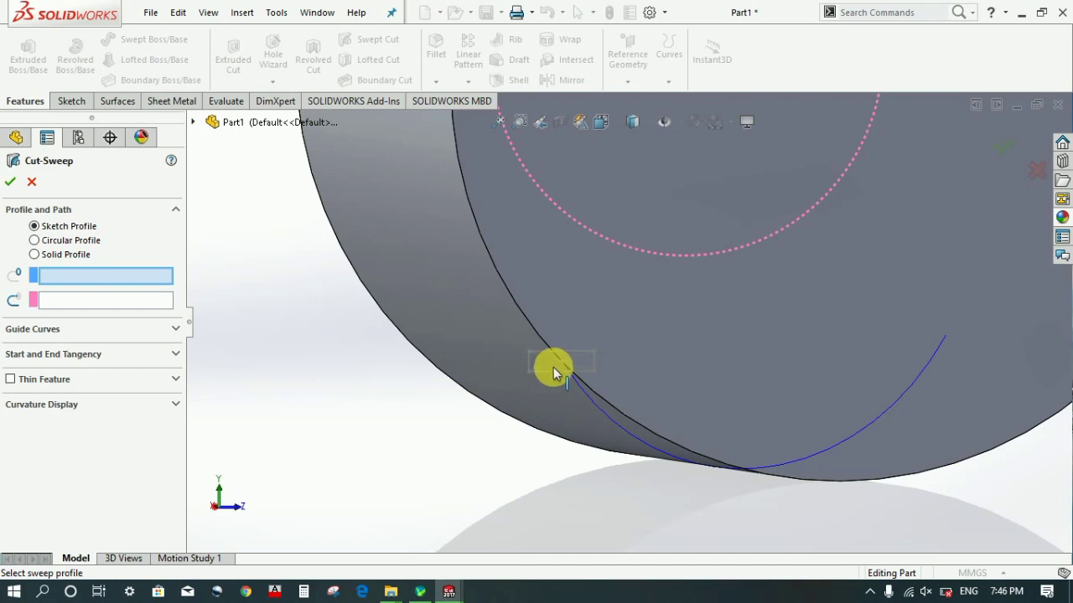
left_click(531, 369)
scroll(509, 419, "up", 1)
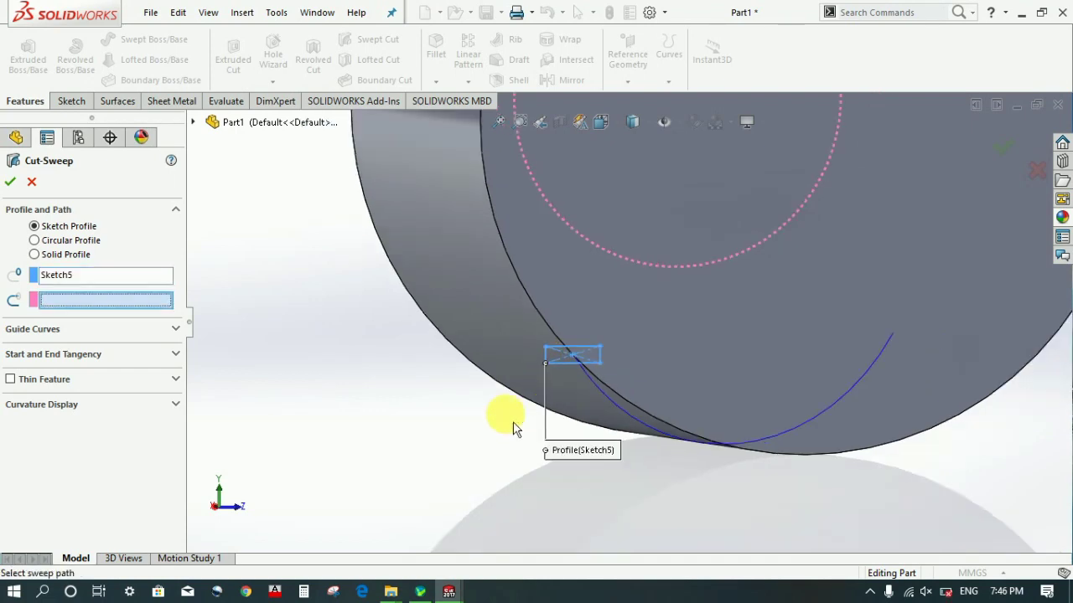
scroll(503, 391, "up", 2)
scroll(657, 386, "up", 1)
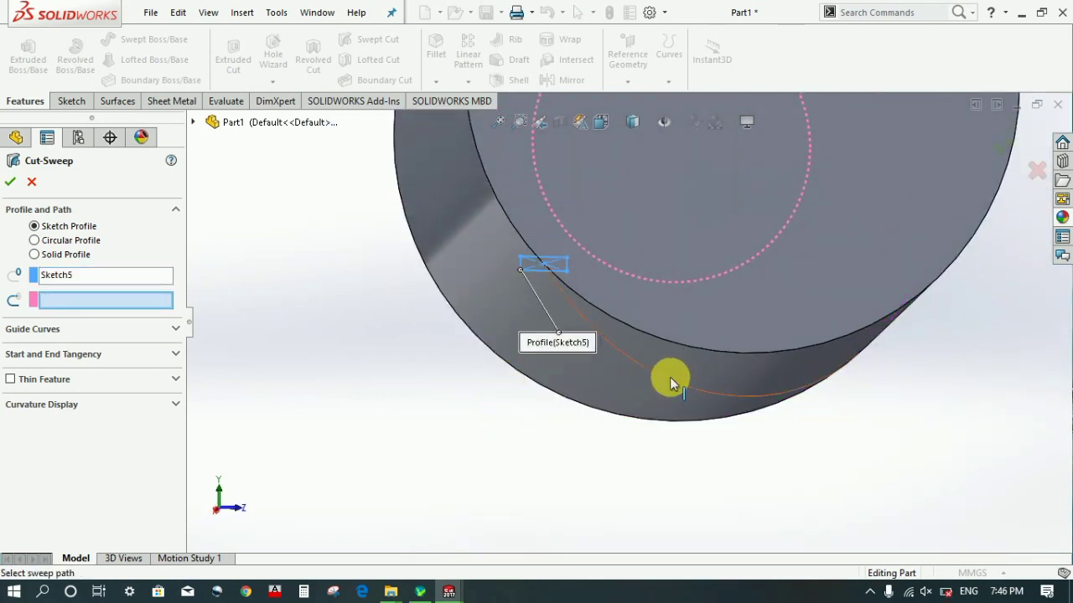
left_click(670, 383)
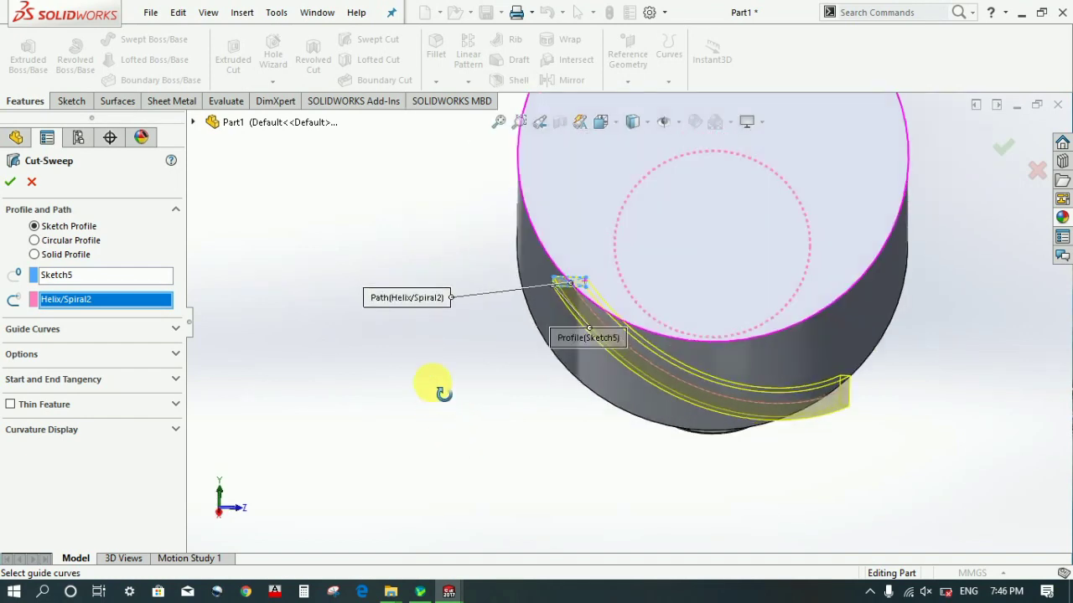
middle_click_drag(432, 383, 431, 373)
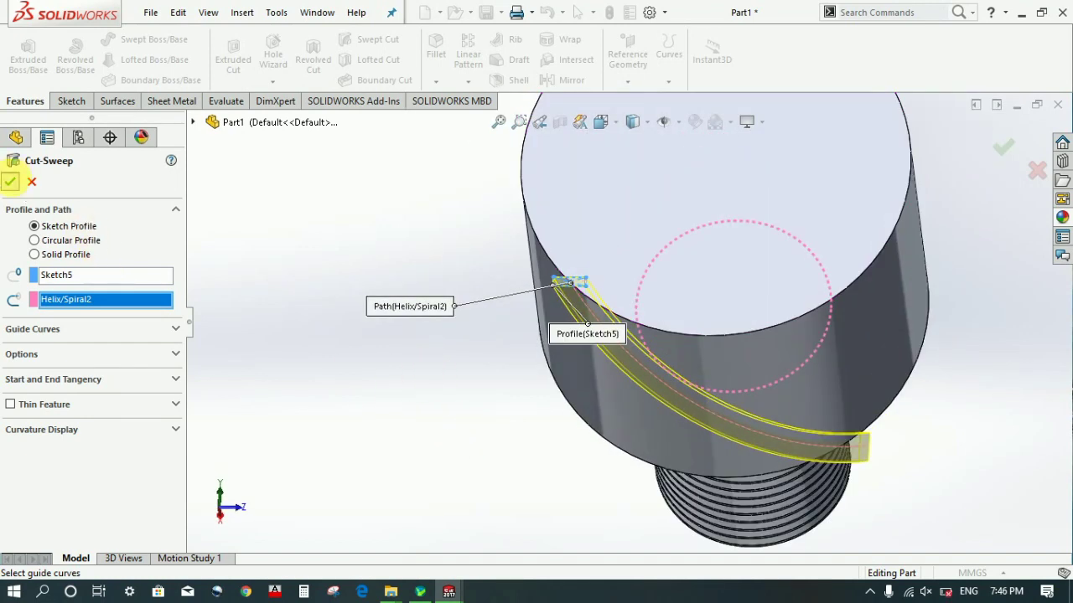
left_click(10, 181)
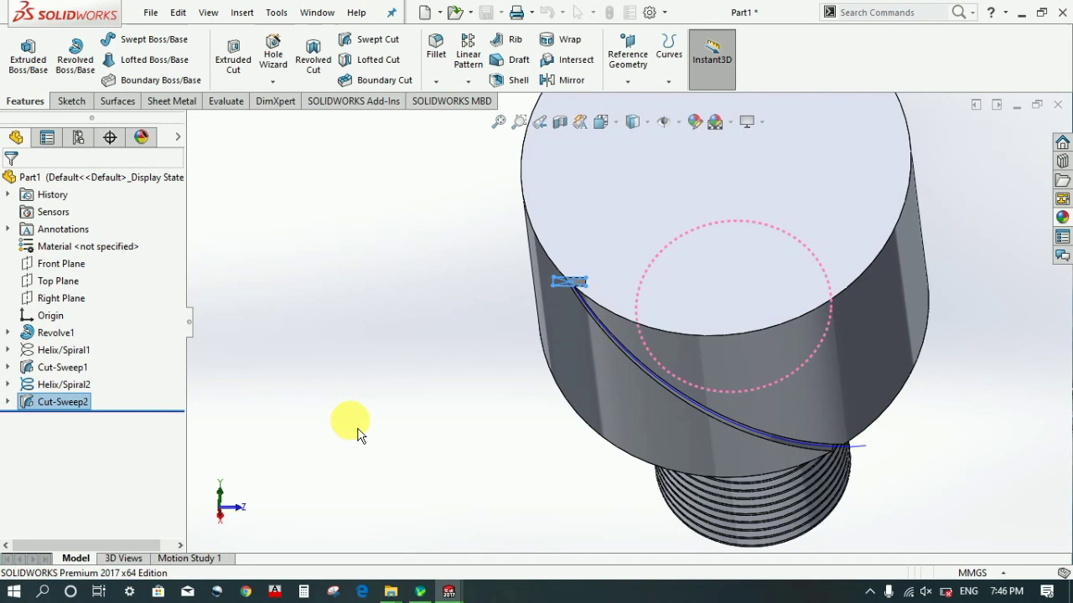
Orbit the part to inspect the new helical groove on the head's end face
middle_click_drag(383, 435, 715, 338)
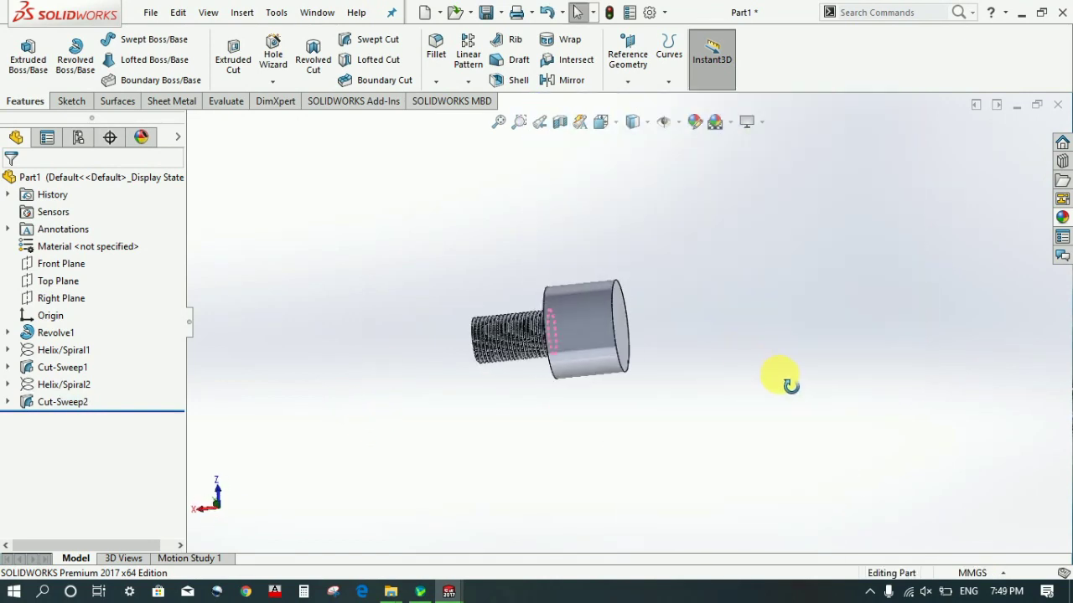
scroll(777, 309, "down", 3)
mouse_move(778, 308)
middle_mouse_down()
mouse_move(567, 328)
mouse_move(550, 262)
middle_mouse_up()
scroll(550, 262, "up", 3)
scroll(586, 327, "down", 3)
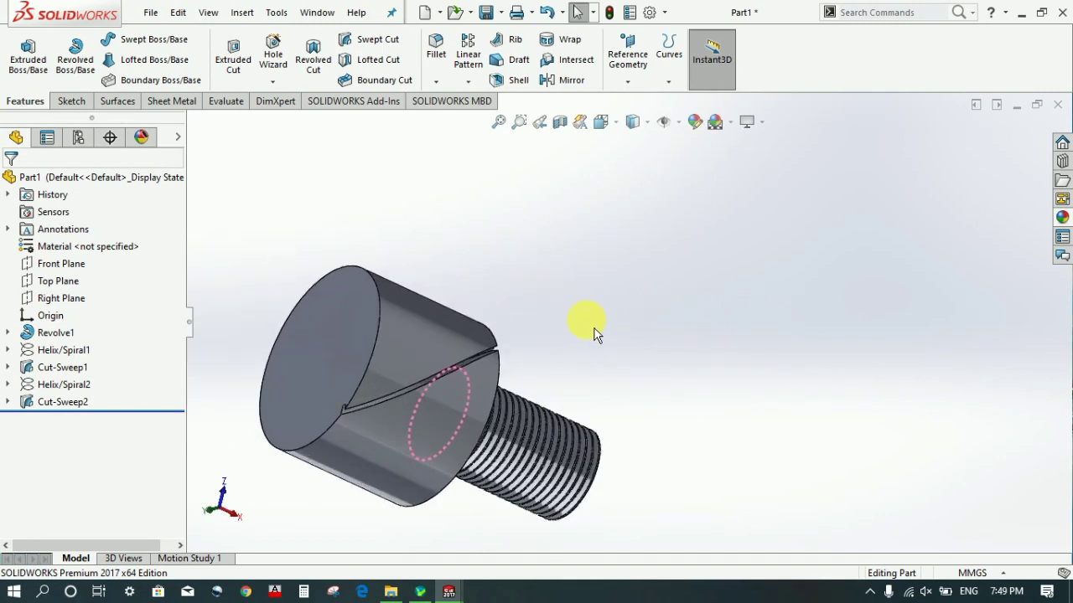
left_click(467, 82)
Circular-pattern Cut-Sweep2 about the head's circular edge: 20 instances equally spaced over 360°
left_click(483, 128)
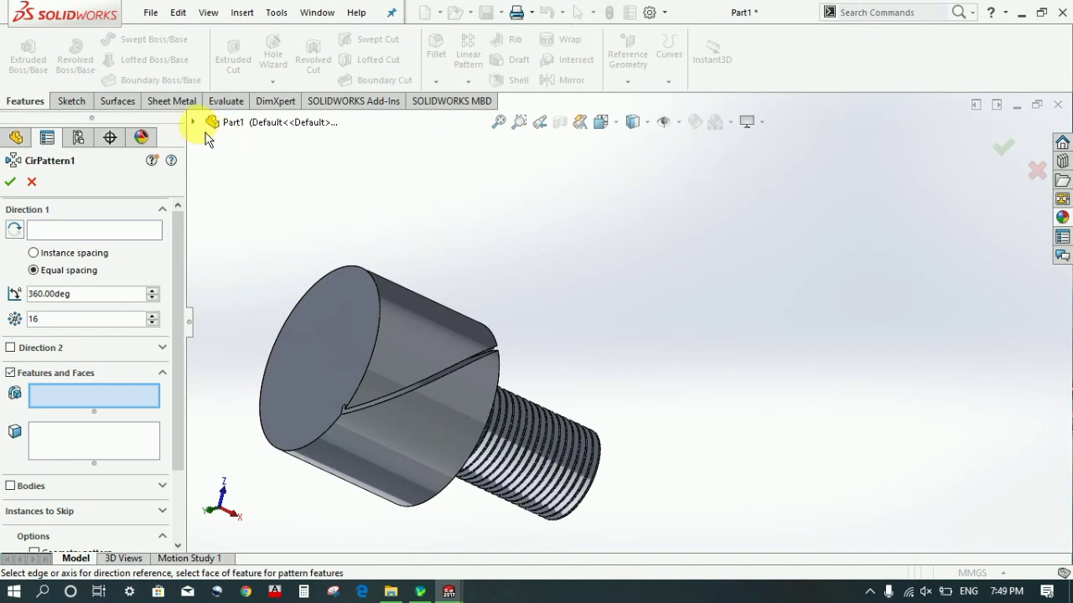
left_click(195, 123)
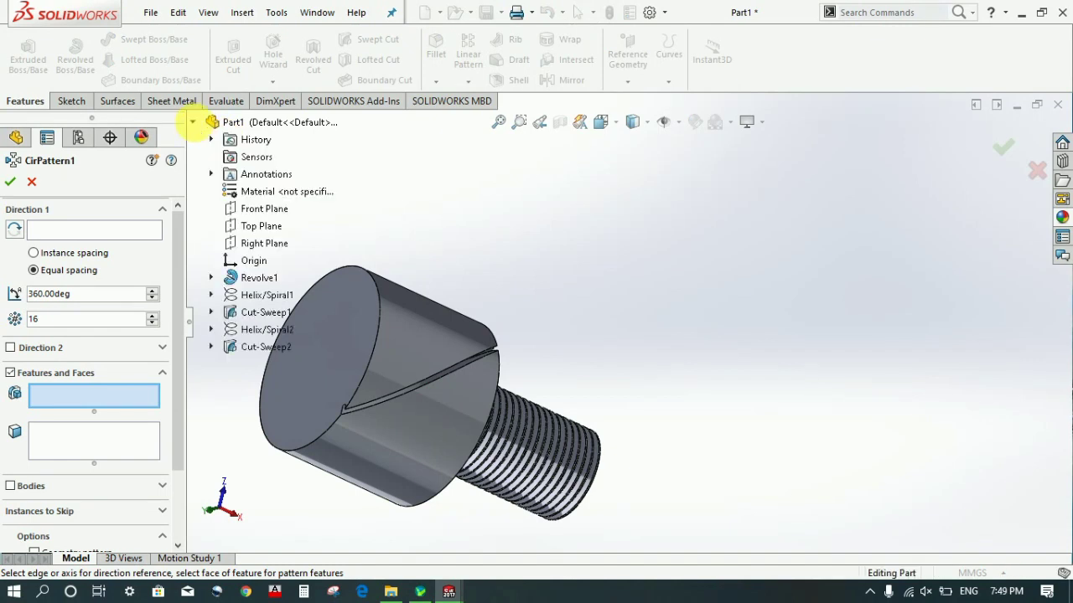
left_click(256, 348)
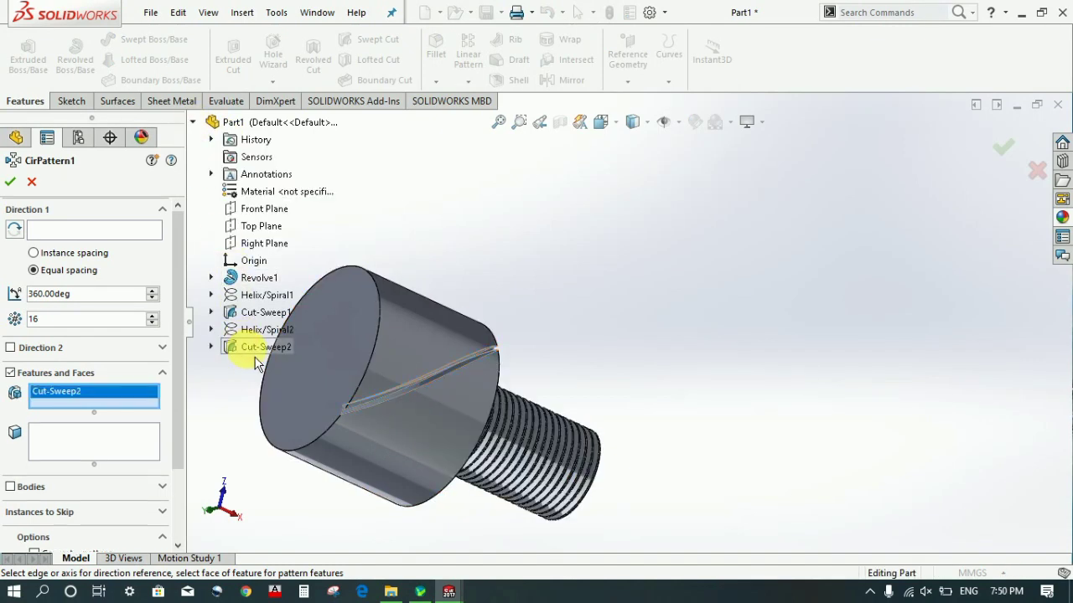
left_click(103, 235)
left_click(368, 363)
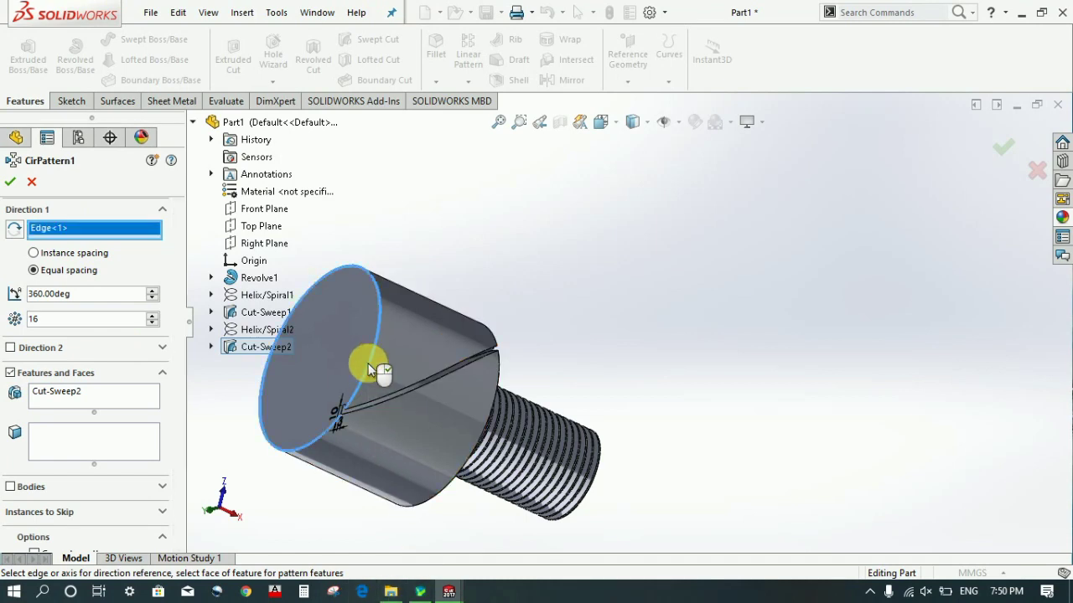
mouse_move(580, 293)
middle_mouse_down()
mouse_move(606, 292)
mouse_move(605, 323)
mouse_move(545, 335)
middle_mouse_up()
scroll(683, 355, "down", 3)
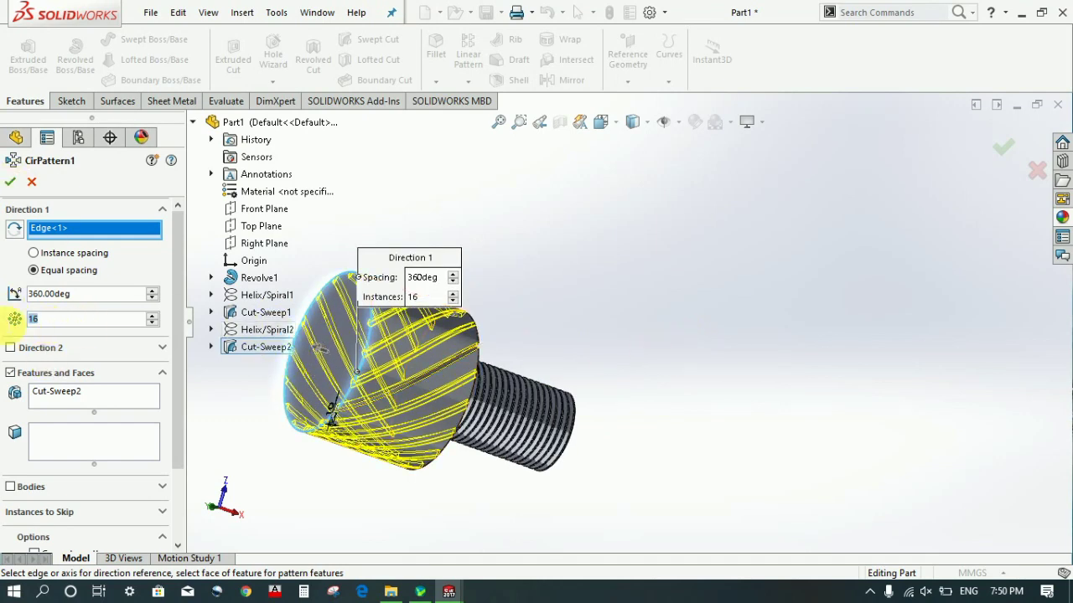
left_click(86, 319)
type("20")
key("Return")
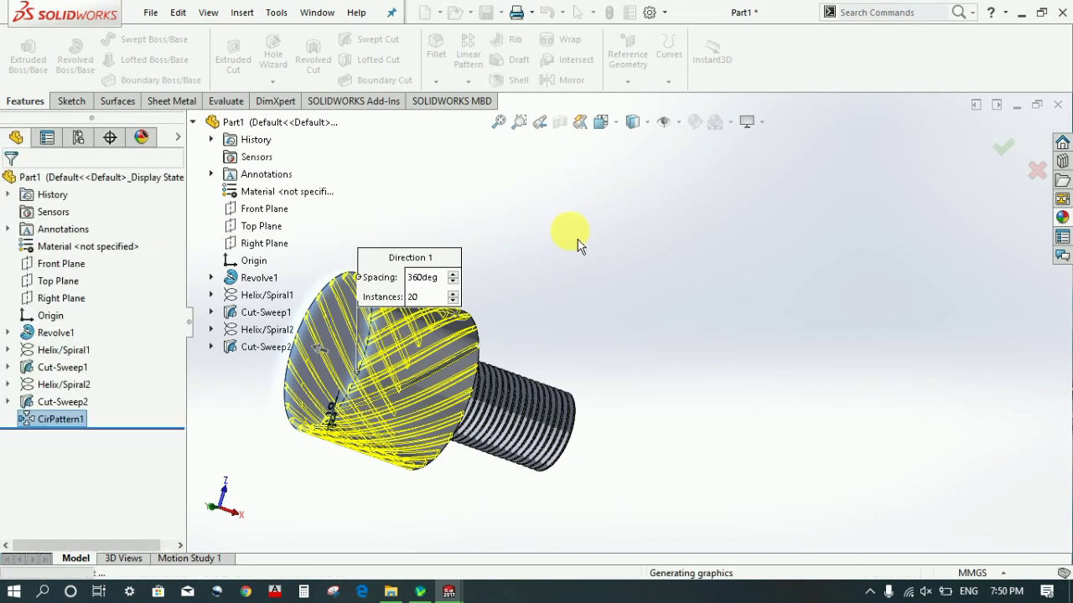
mouse_move(578, 287)
middle_mouse_down()
mouse_move(553, 299)
mouse_move(657, 342)
middle_mouse_up()
scroll(657, 342, "up", 2)
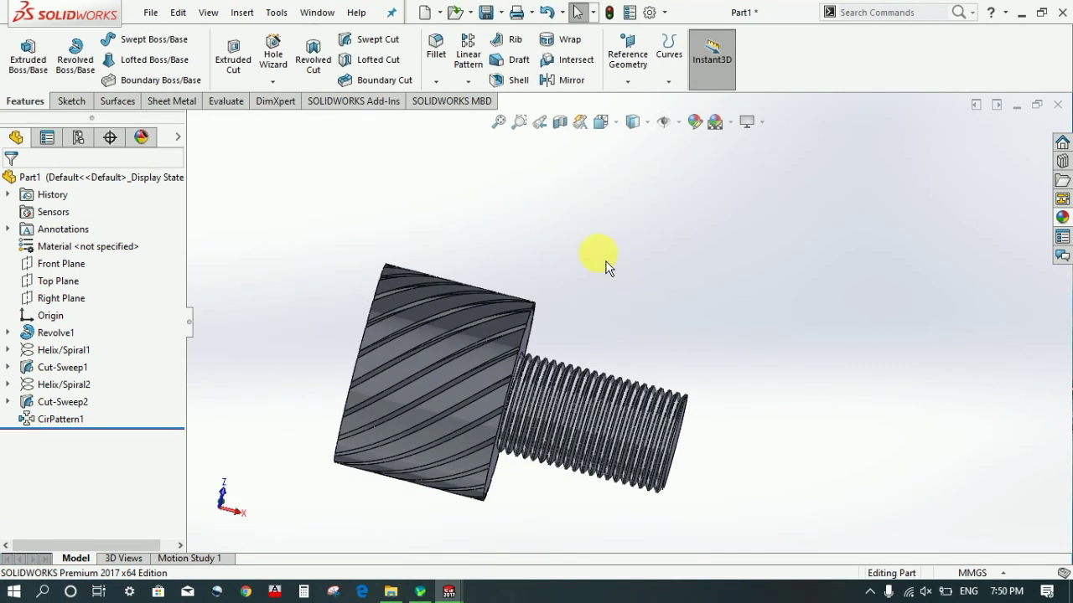
Create Plane1 offset 45.00mm from the Right Plane through the head
left_click(84, 299)
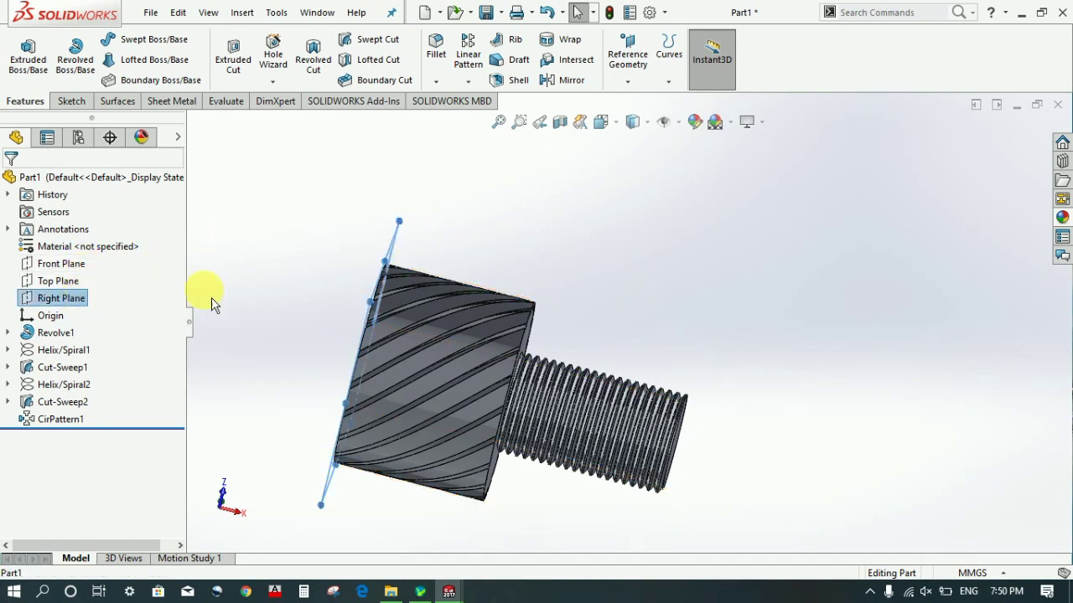
left_click(624, 83)
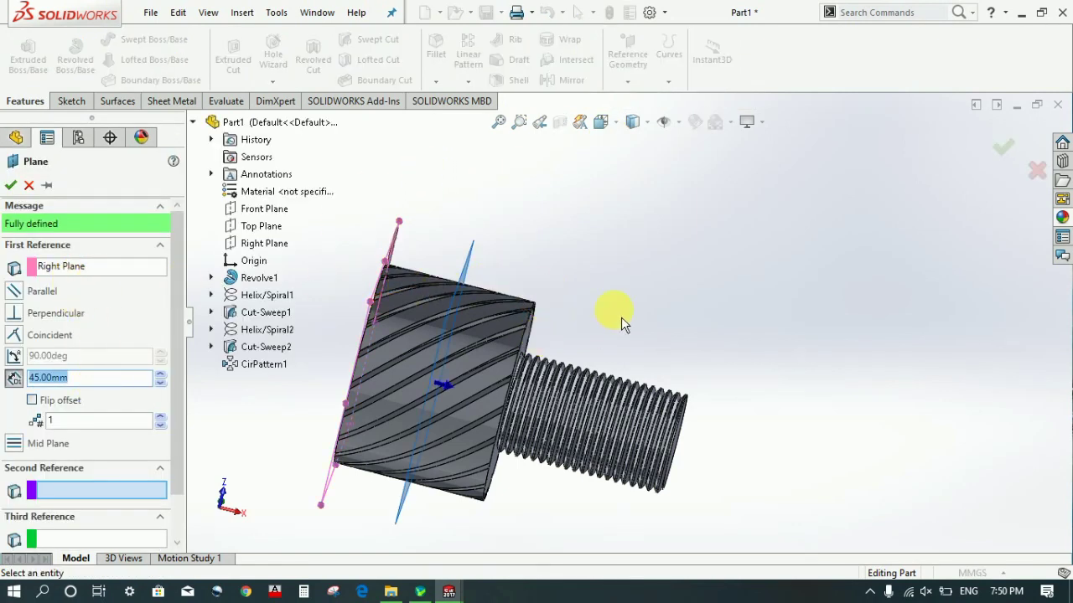
middle_click_drag(621, 317, 628, 328)
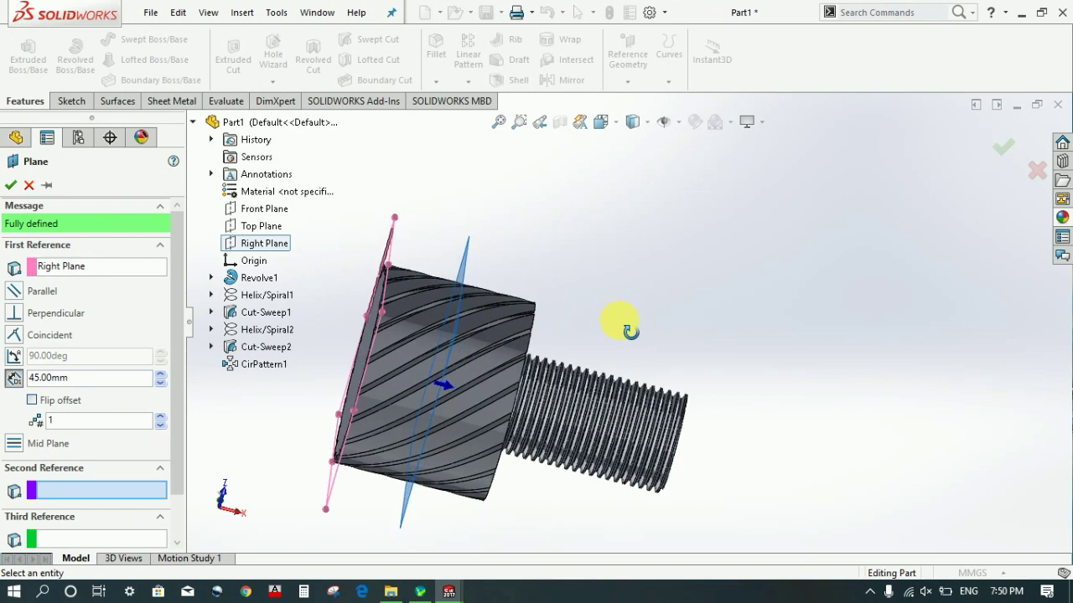
left_click(14, 191)
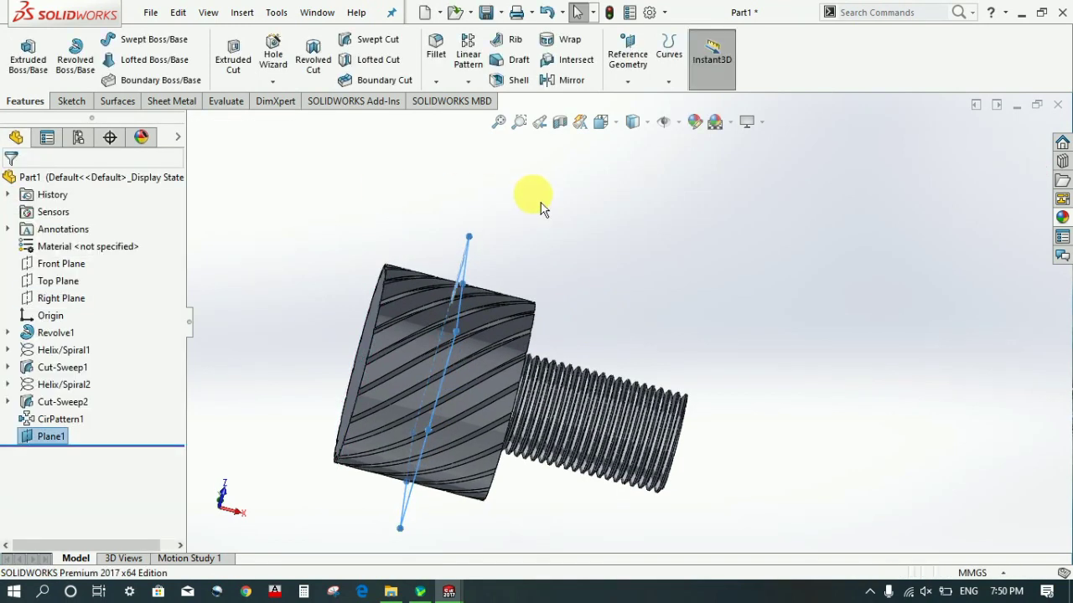
Mirror CirPattern1 across Plane1 so the grooves cross into a diamond knurl
left_click(561, 79)
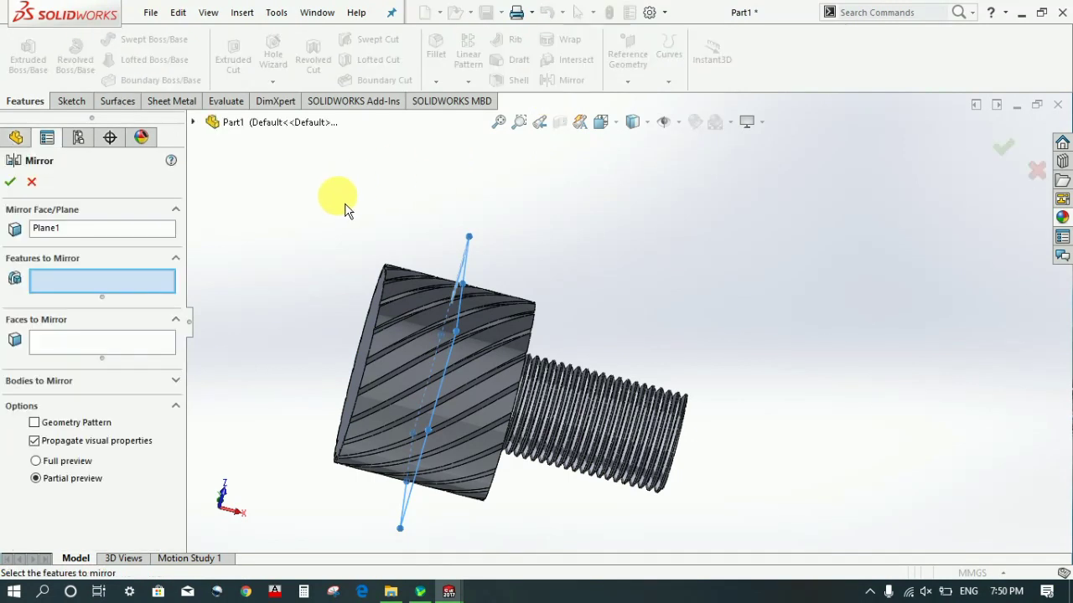
left_click(194, 123)
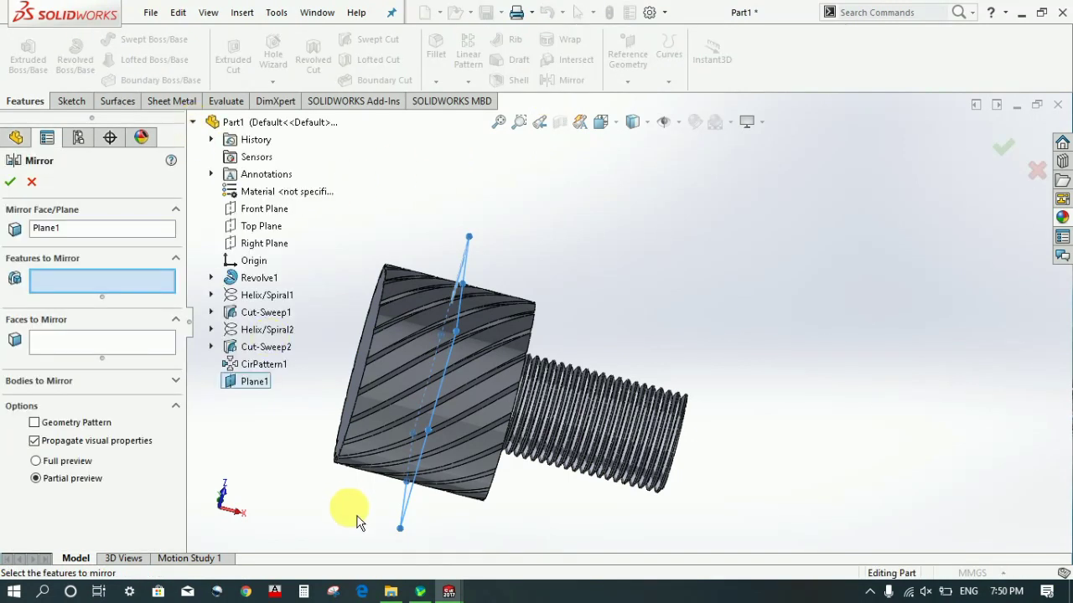
left_click(277, 364)
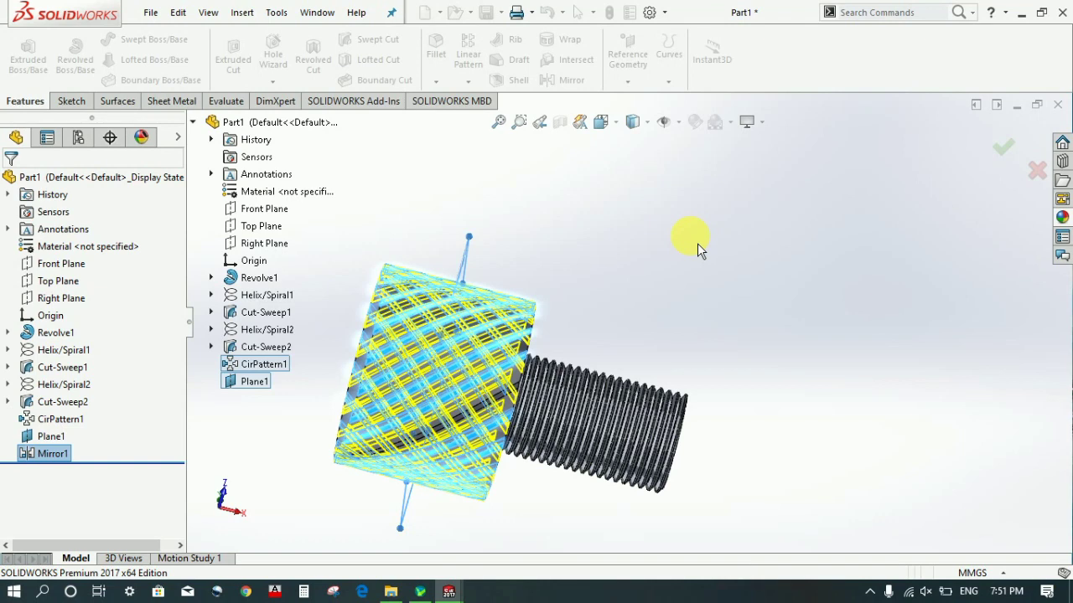
mouse_move(697, 243)
middle_mouse_down()
mouse_move(662, 257)
mouse_move(661, 271)
middle_mouse_up()
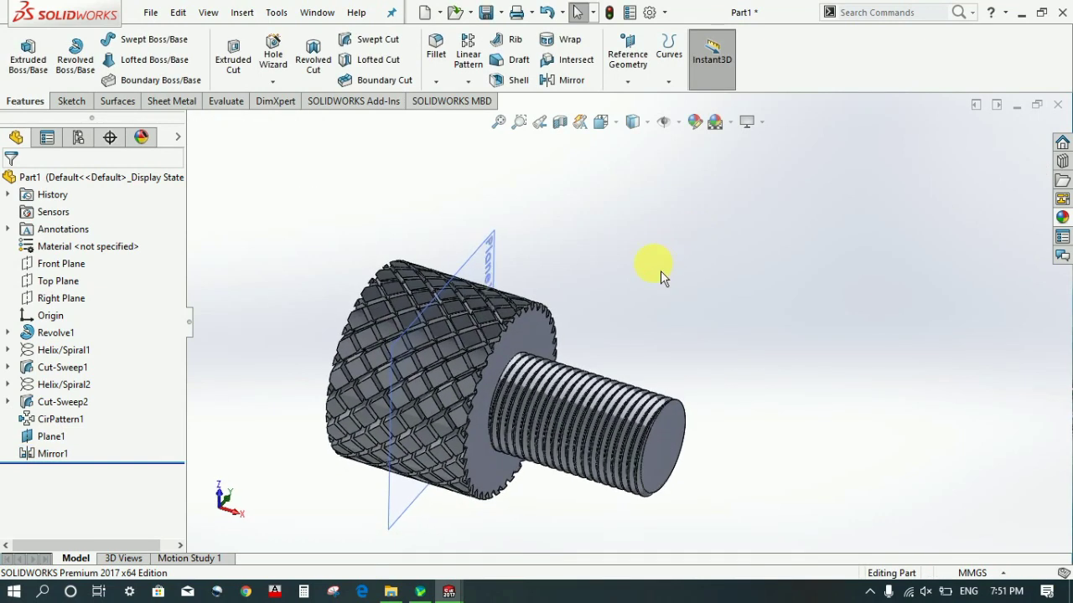
Hide Plane1 and orbit the knurled part to a new angle
right_click(491, 239)
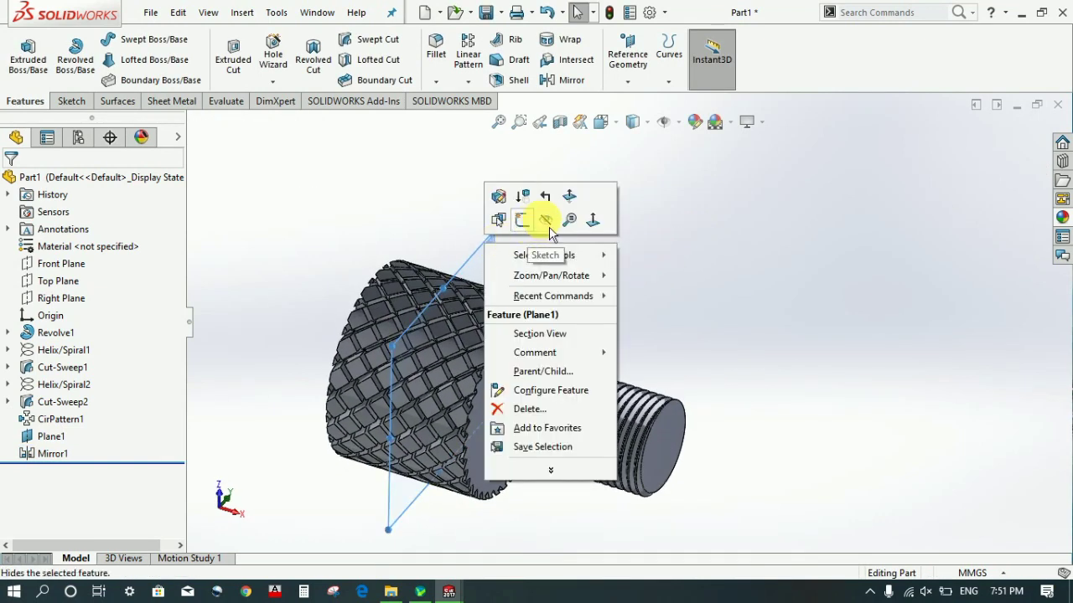
left_click(546, 218)
scroll(710, 267, "down", 3)
scroll(692, 285, "up", 3)
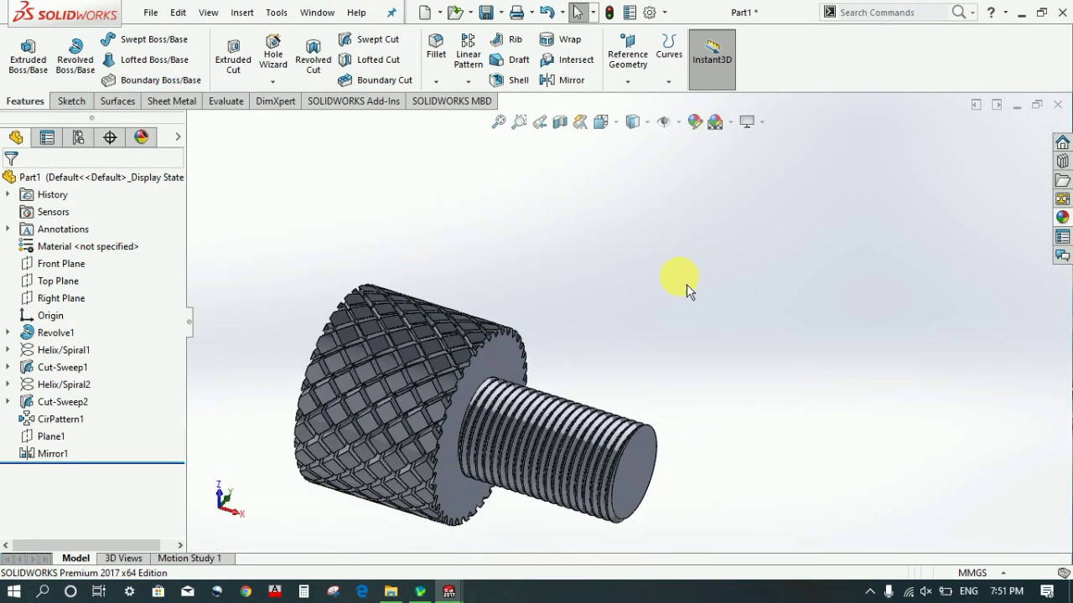
middle_click_drag(686, 284, 612, 308)
scroll(573, 304, "down", 2)
scroll(596, 304, "down", 1)
scroll(607, 304, "up", 1)
scroll(711, 347, "up", 3)
Orbit and zoom to inspect the threaded end of the shank
middle_click_drag(694, 347, 646, 352)
scroll(587, 310, "down", 1)
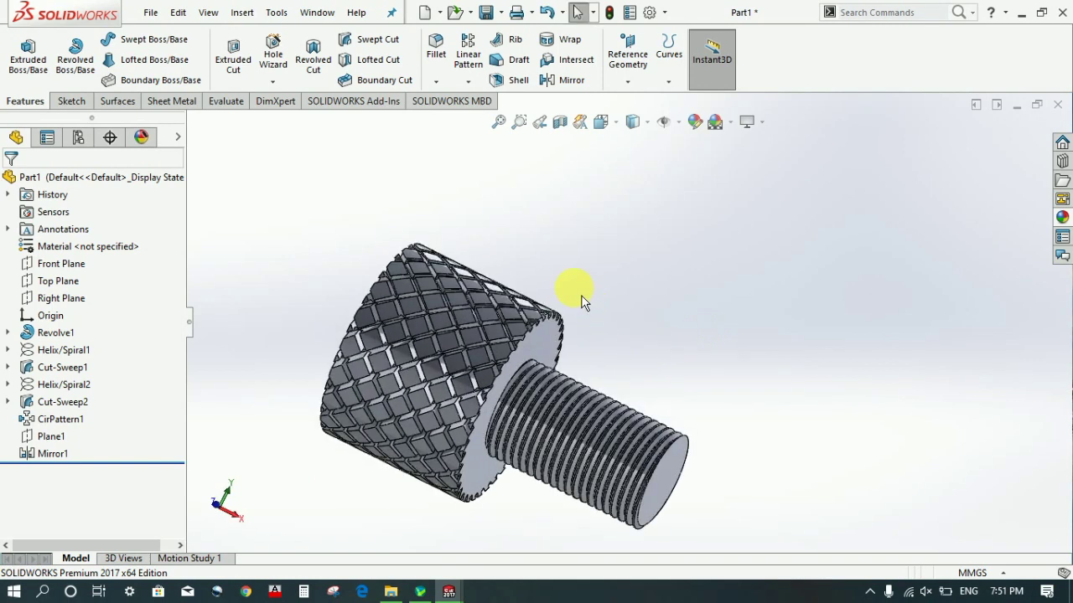
scroll(536, 301, "down", 2)
scroll(524, 306, "down", 1)
scroll(528, 311, "down", 1)
scroll(526, 308, "up", 3)
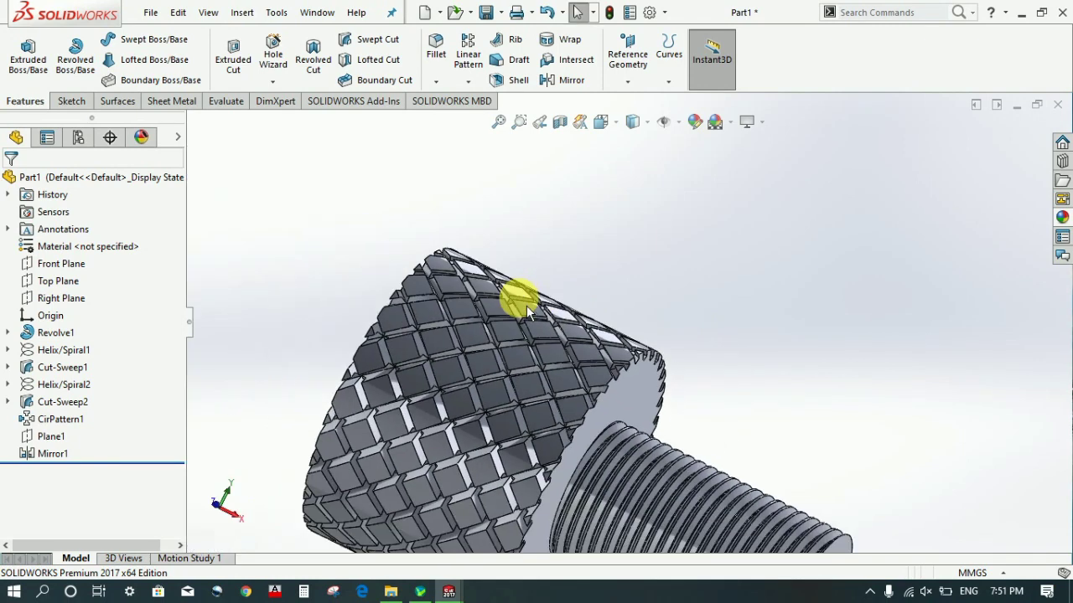
scroll(527, 307, "up", 1)
scroll(750, 293, "up", 2)
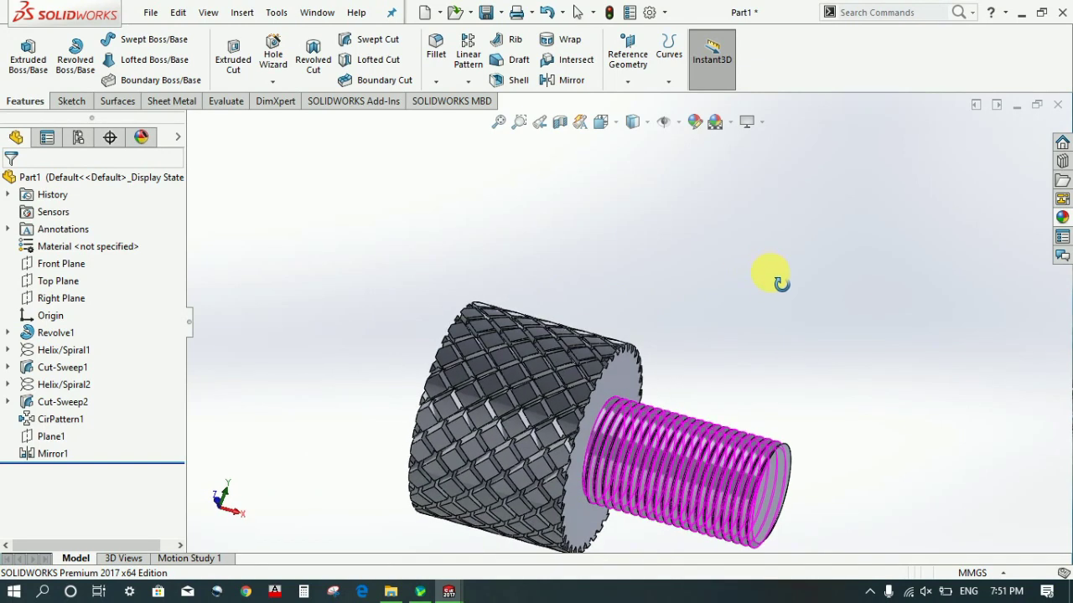
scroll(787, 348, "up", 1)
scroll(787, 348, "down", 2)
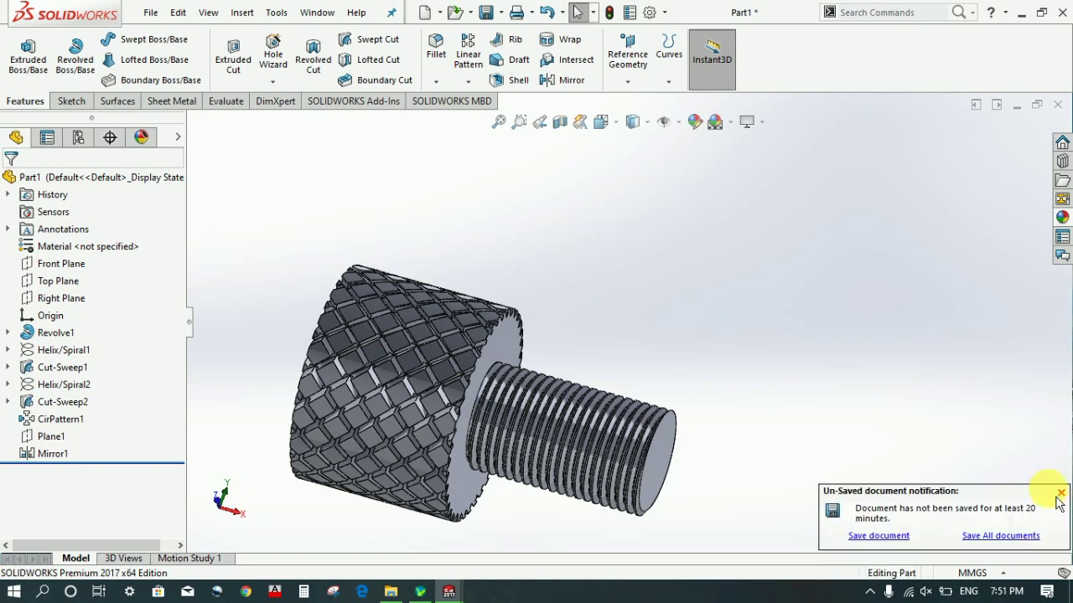
Dismiss the unsaved-document reminder and rotate the knurled knob slightly
left_click(1061, 492)
scroll(795, 422, "up", 2)
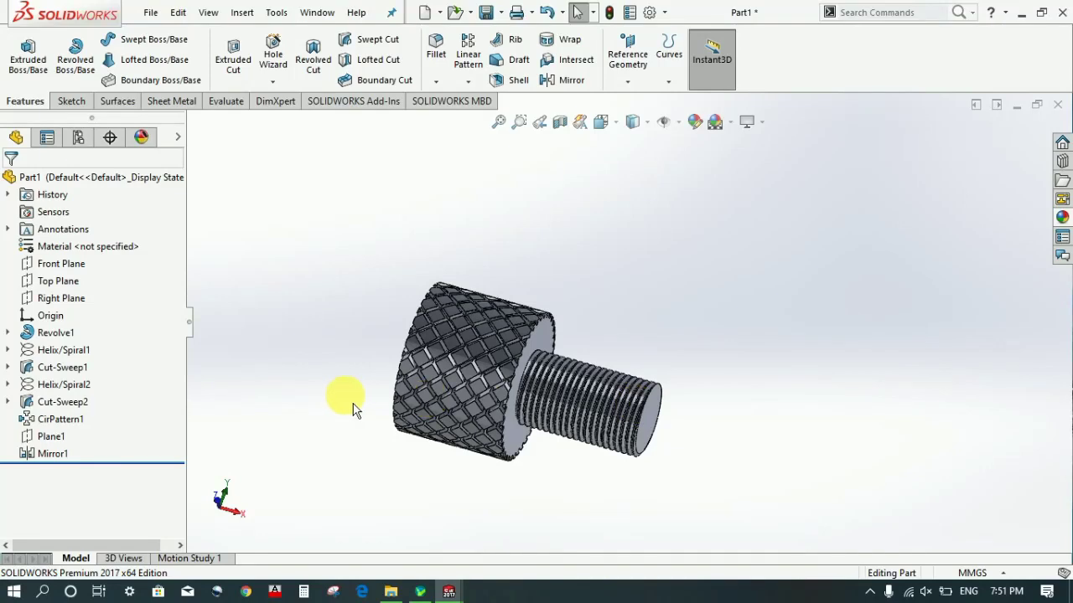
scroll(347, 395, "down", 3)
middle_click_drag(879, 272, 869, 311)
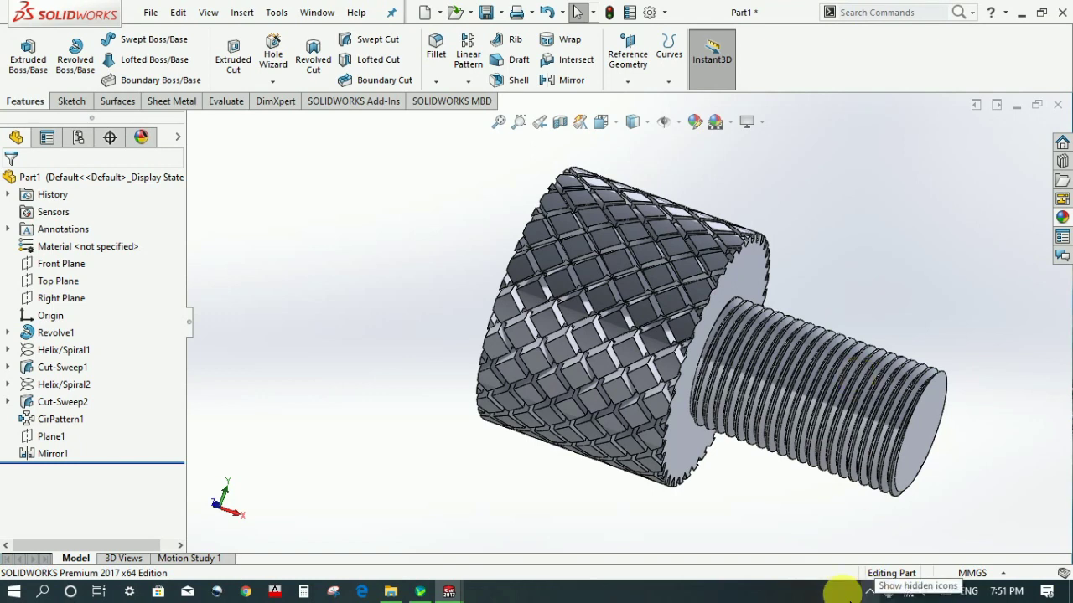
left_click(869, 591)
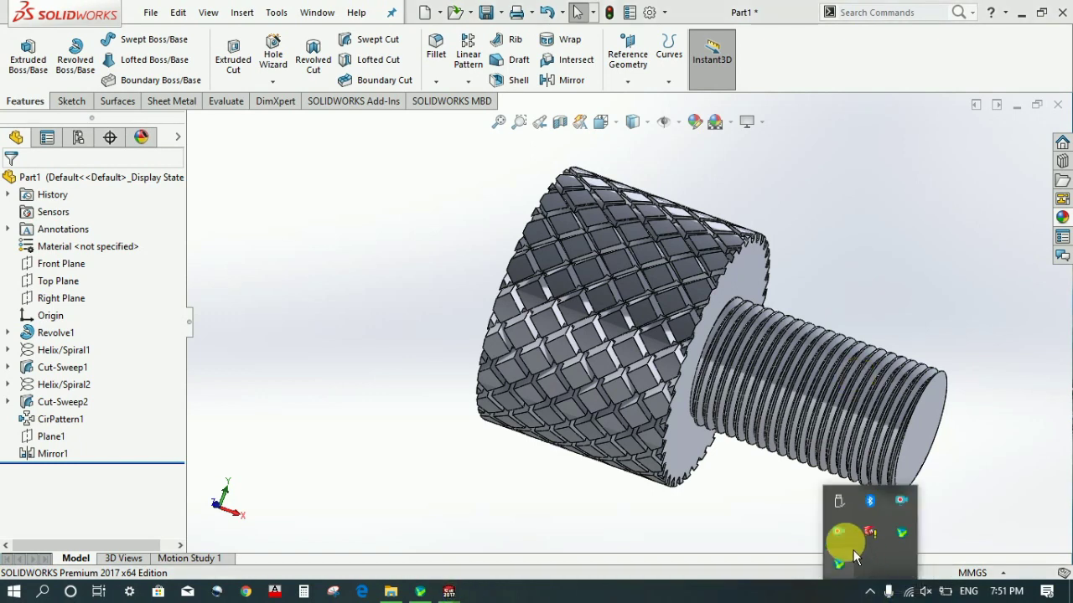